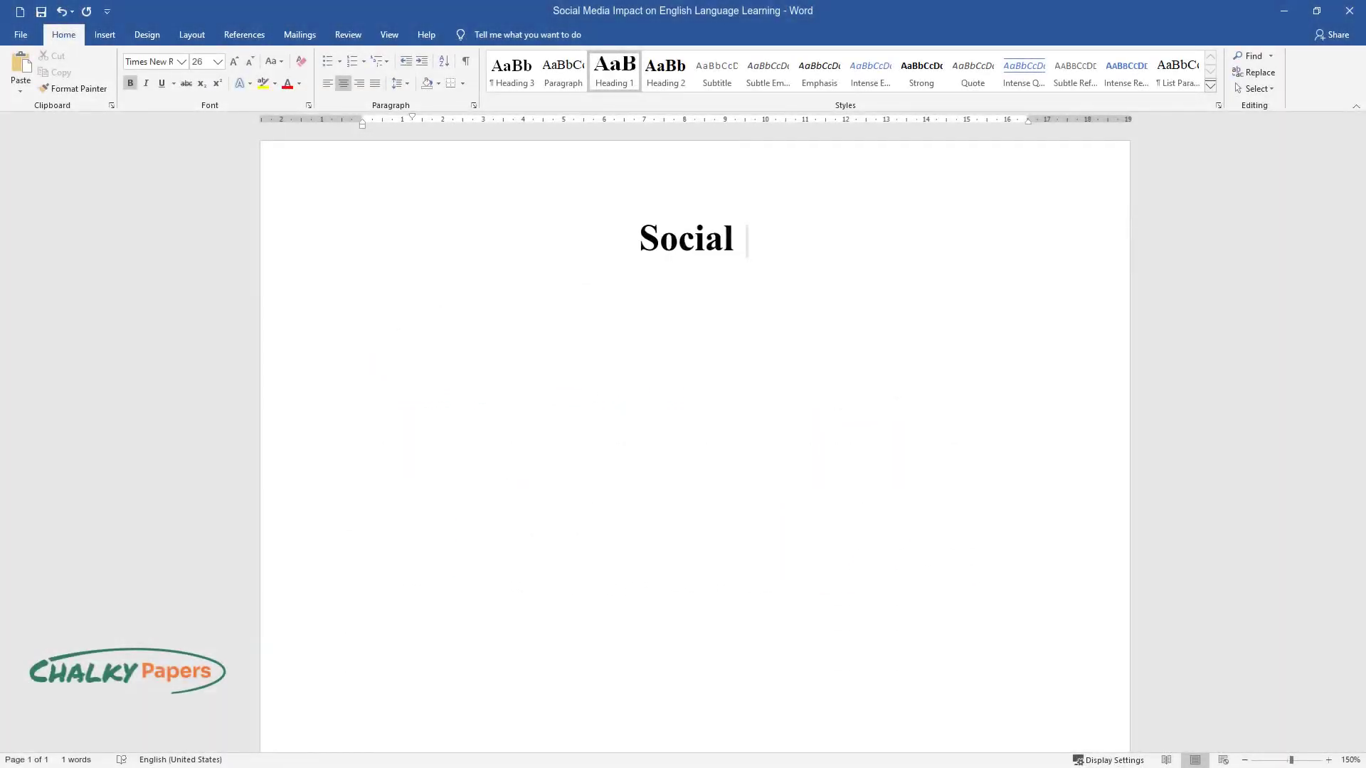
- Finish the title 'Social Media Impact on English Language Learning', then add an 'Introduction' heading and its opening paragraph
text(glish Language Learning)
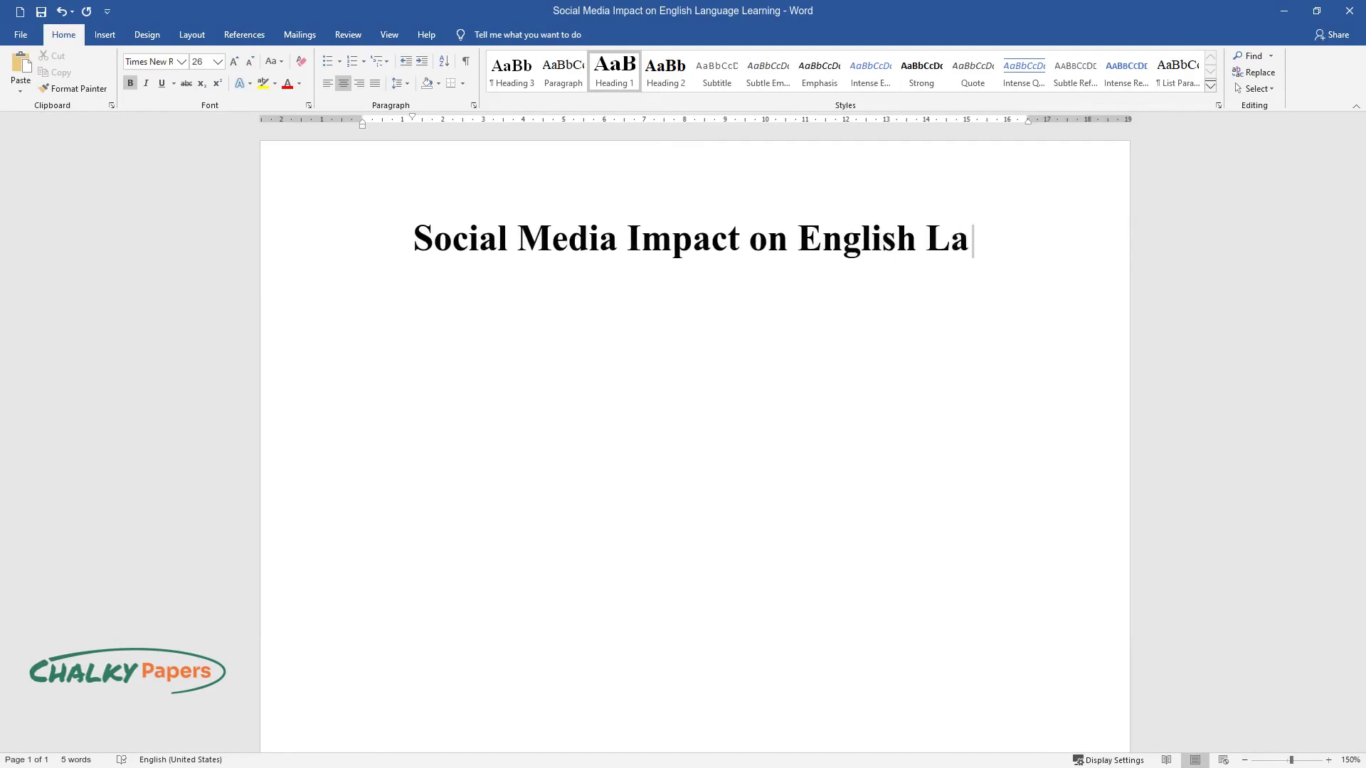
key(Return)
text(Introduction)
key(Return)
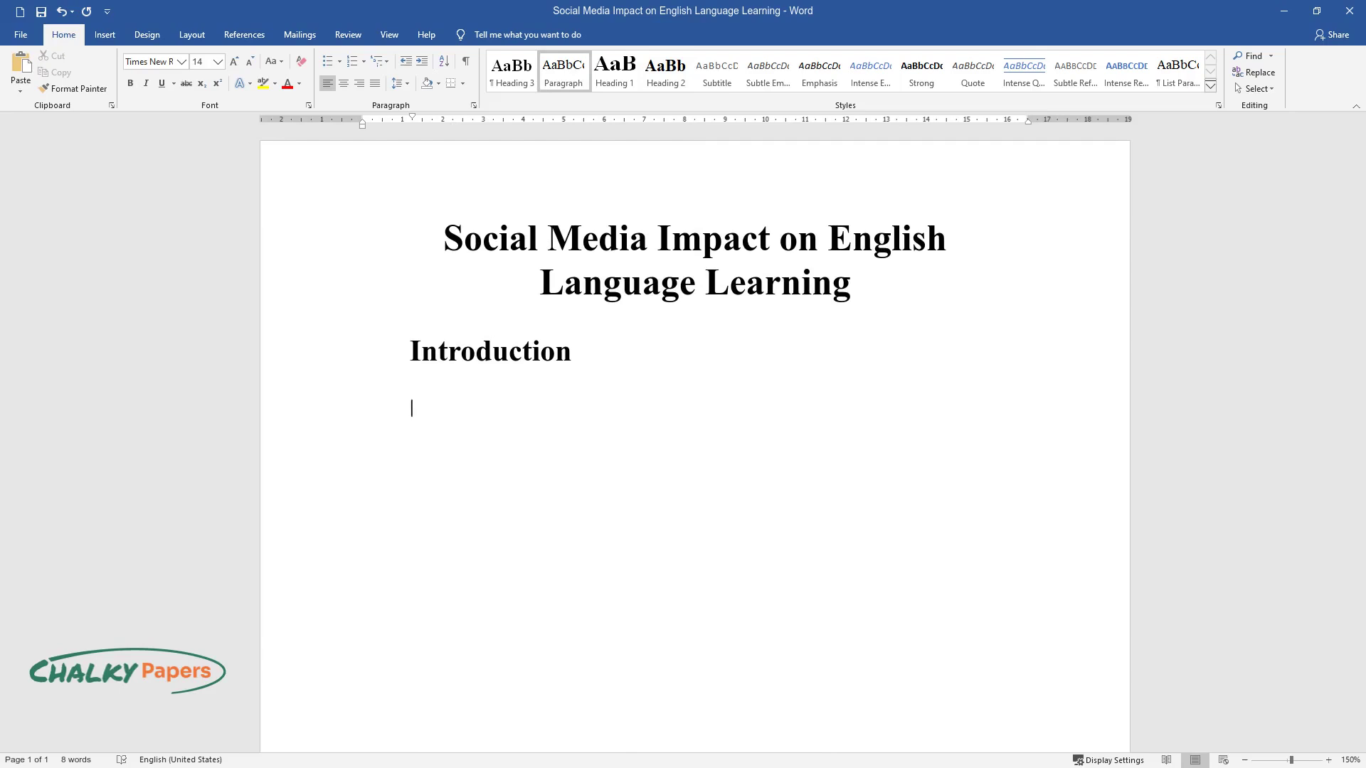
text(The popularity of social )
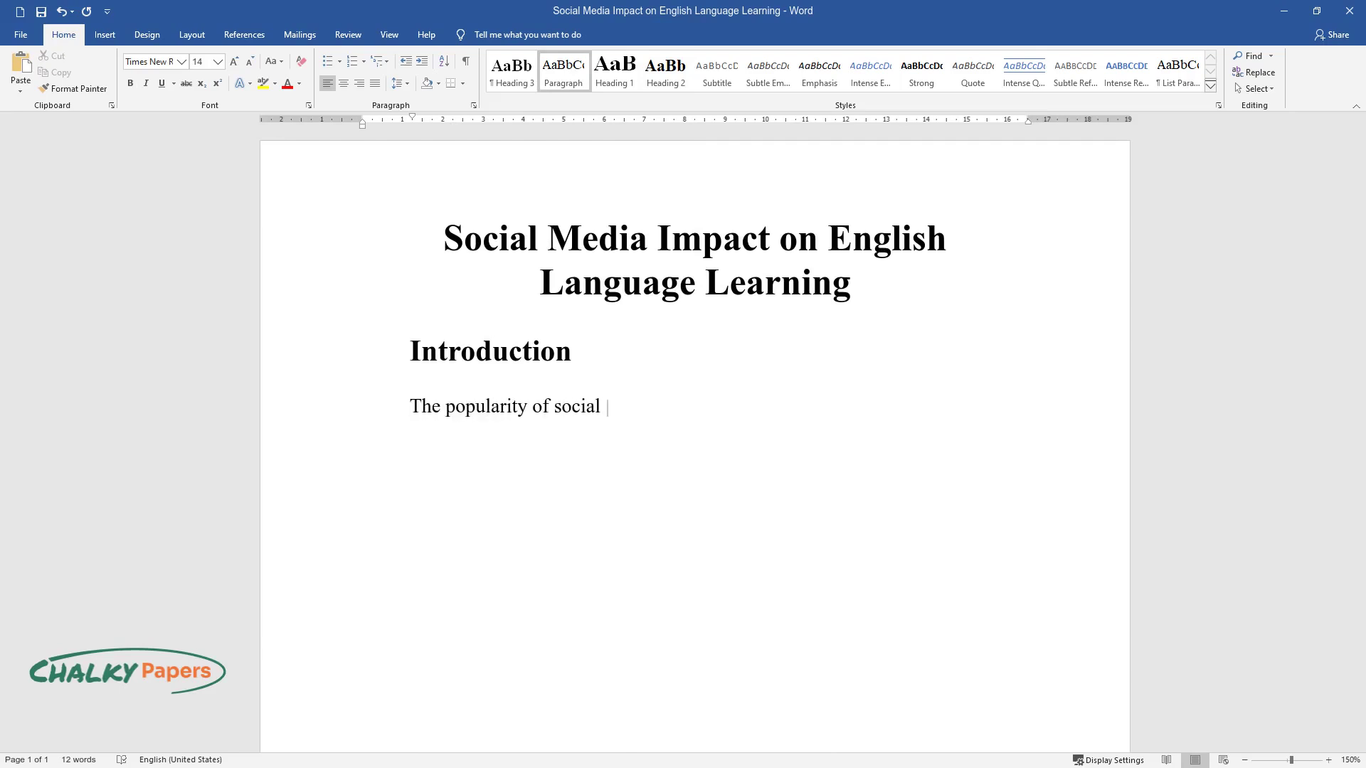
text(media websites and social networks)
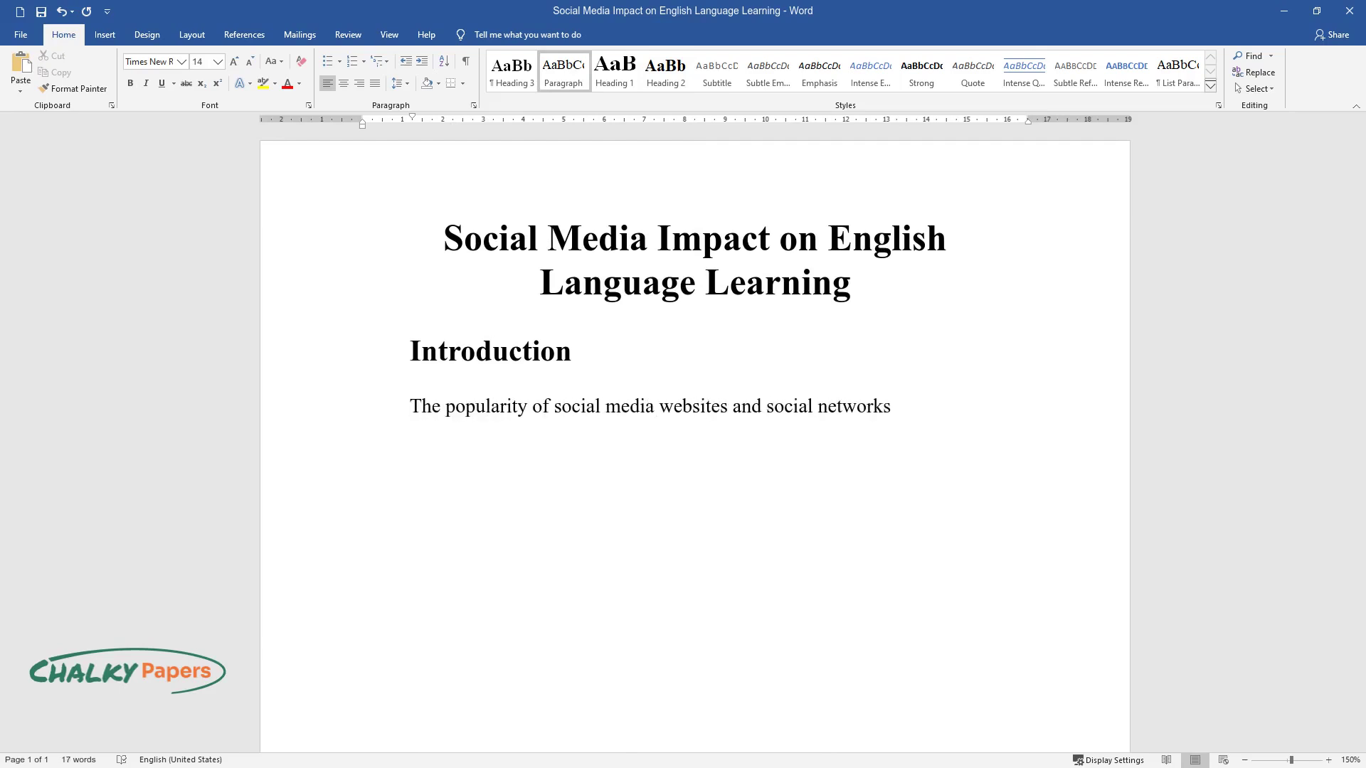
text( increases among the students every)
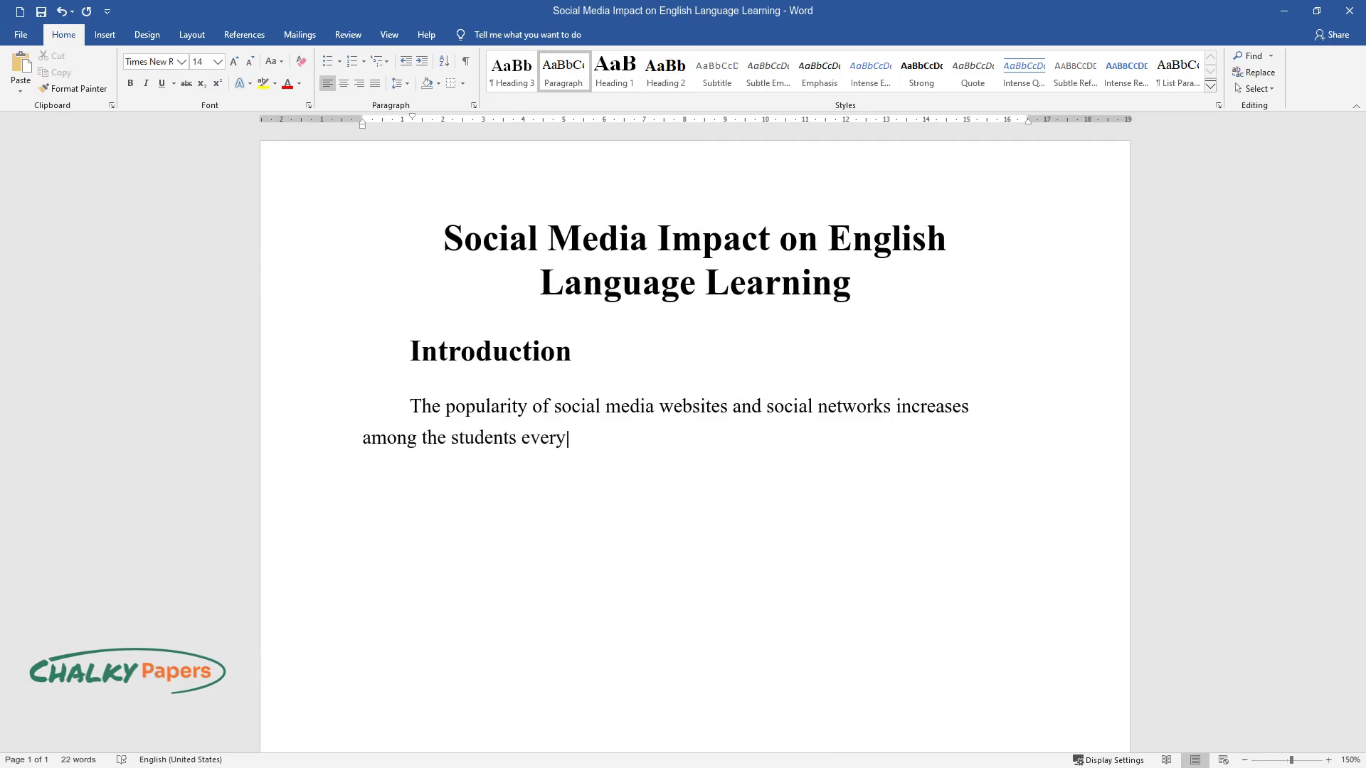
text( year. Refocus on social media websites, edu)
text(cators are inclined to use)
text( the resources of social networks and media)
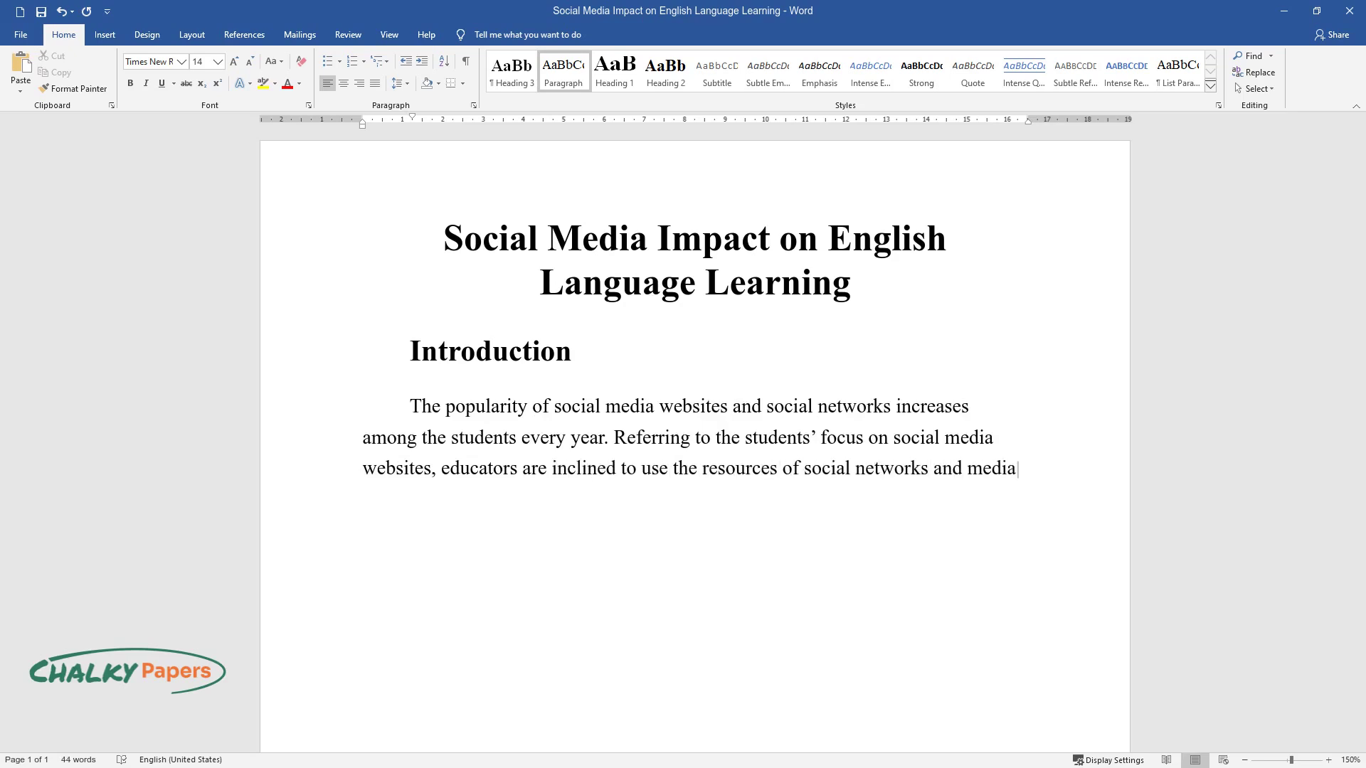
text( websites to stimulate the student)
text(s' learning activities. From this point, while finding new methods and approa)
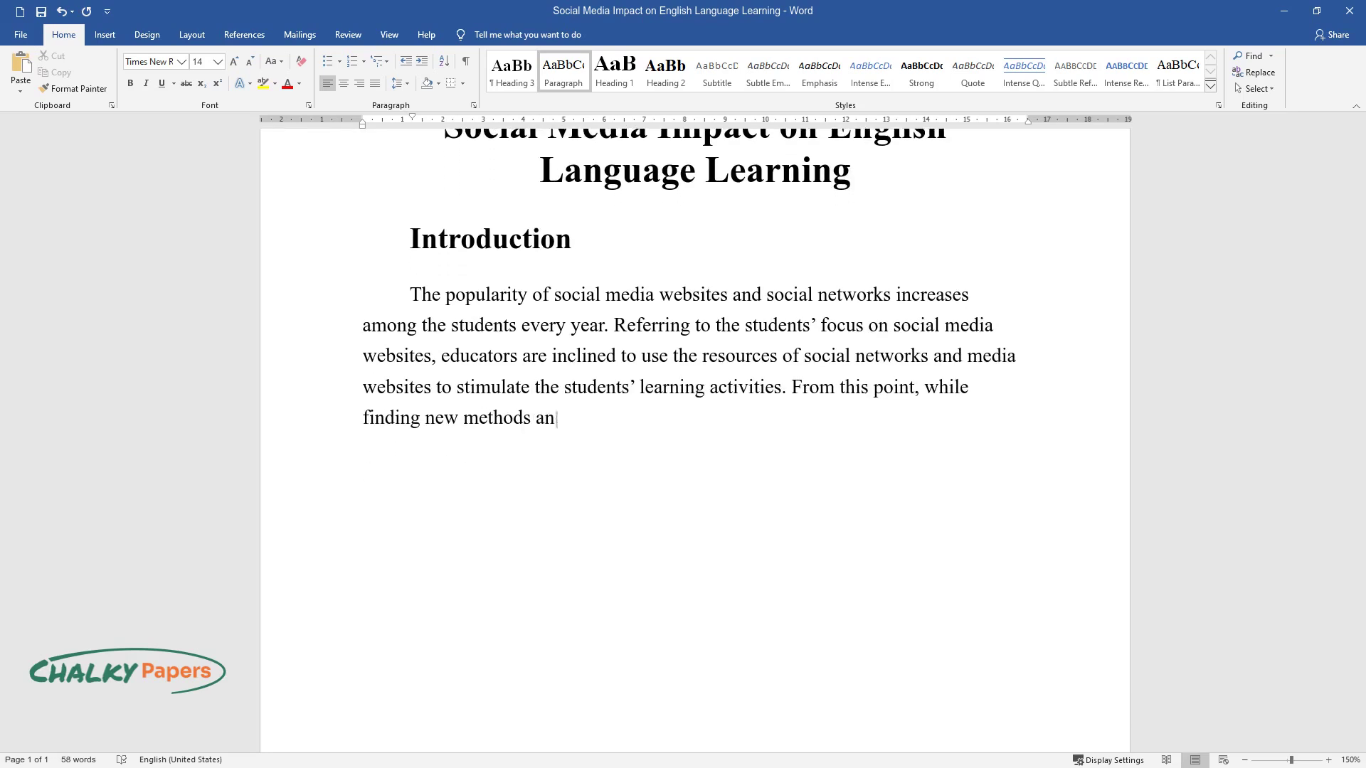
text(ches to motivate students to learn the English langu)
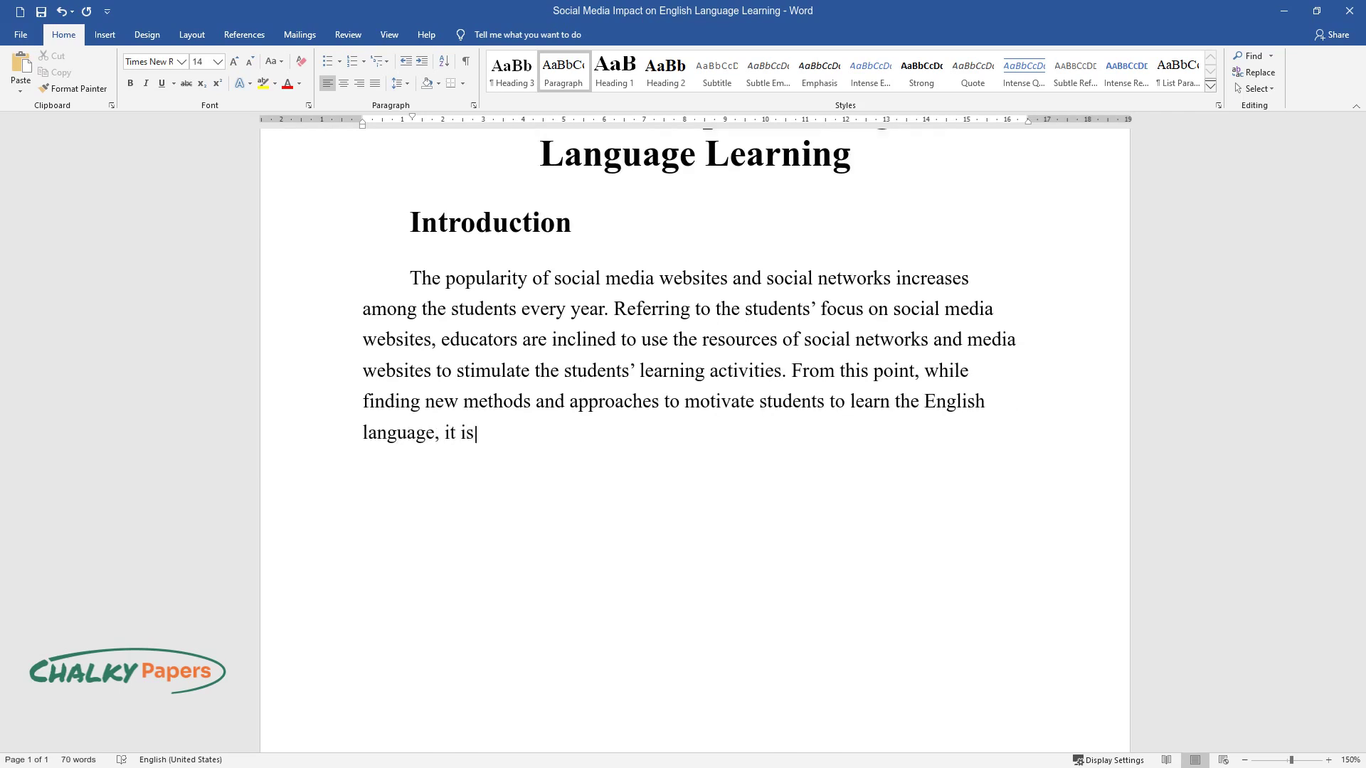
text(age, it is reasonable to refer to social net)
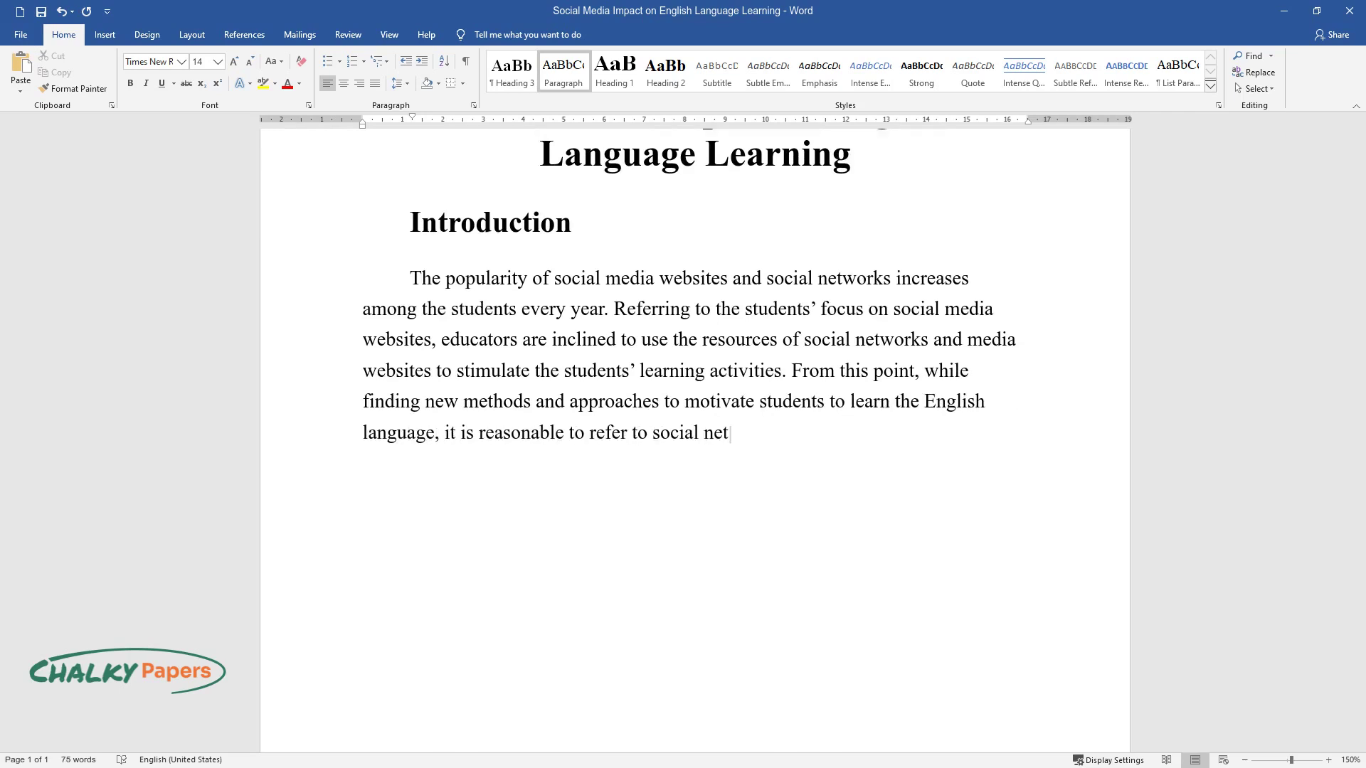
text(works and media websites. The extensive research on)
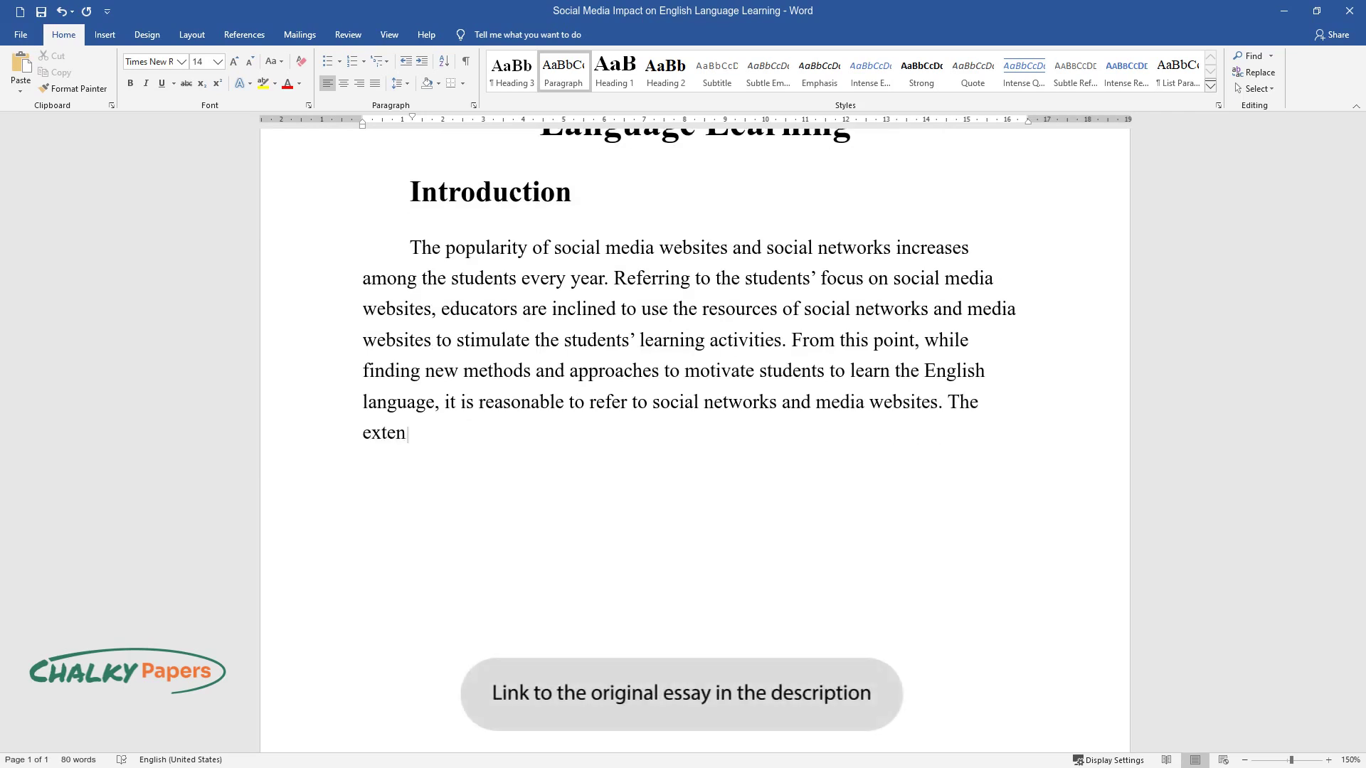
text( the role of soci)
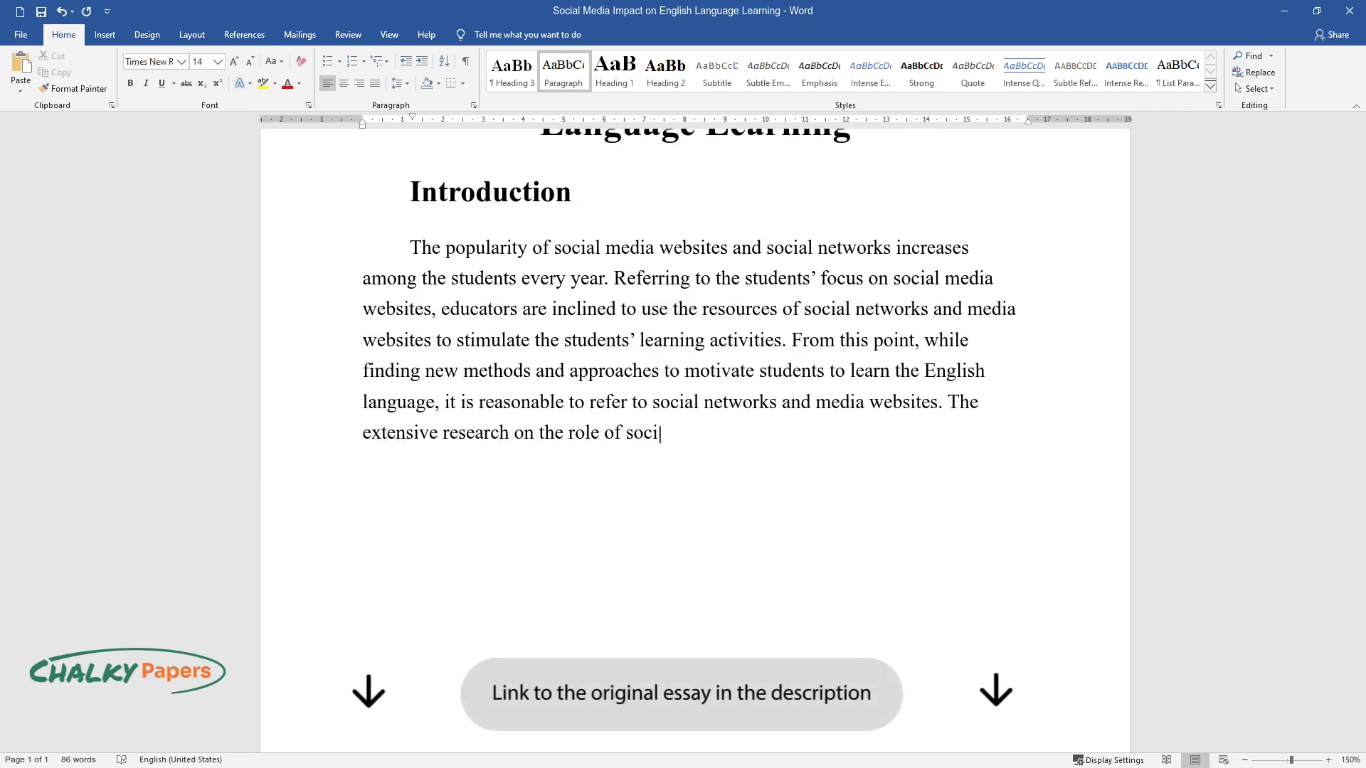
text(al networking websites and social m)
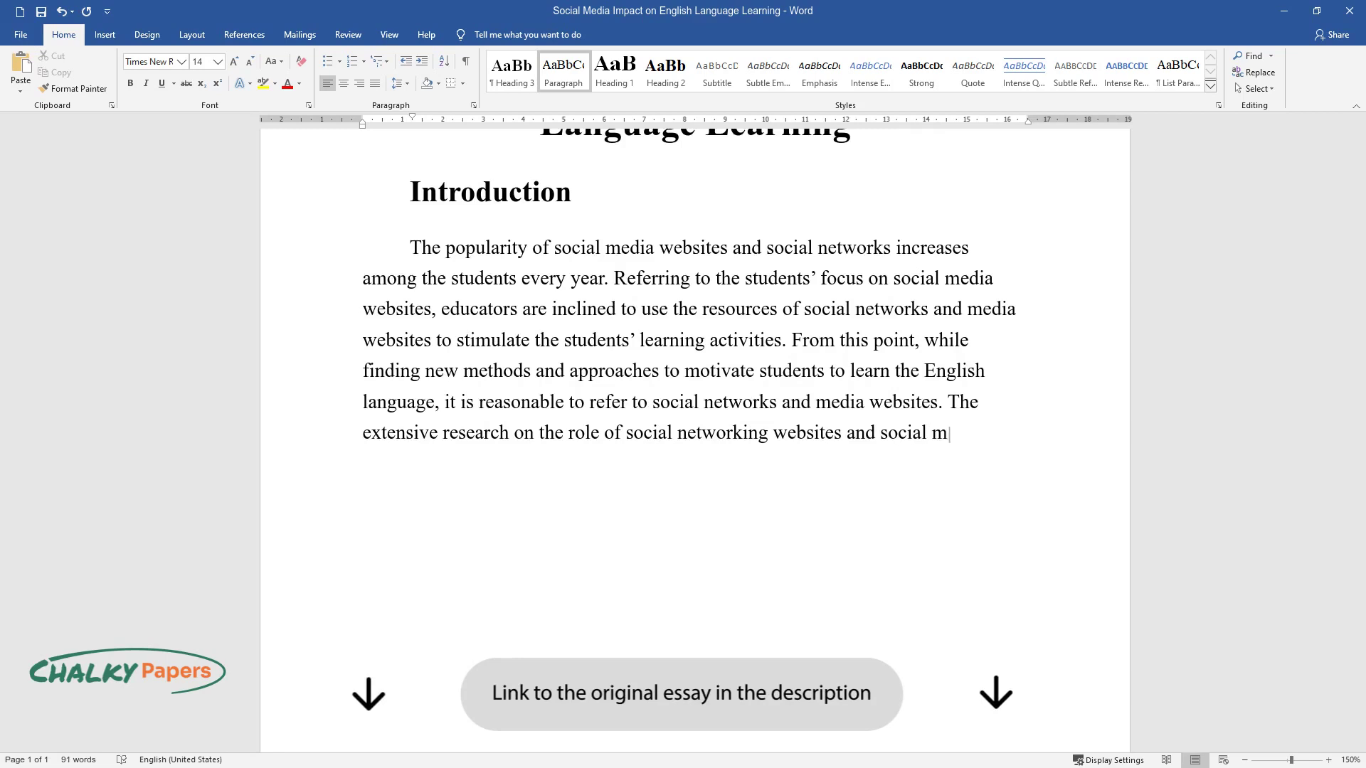
text(edia websites in motivating the st)
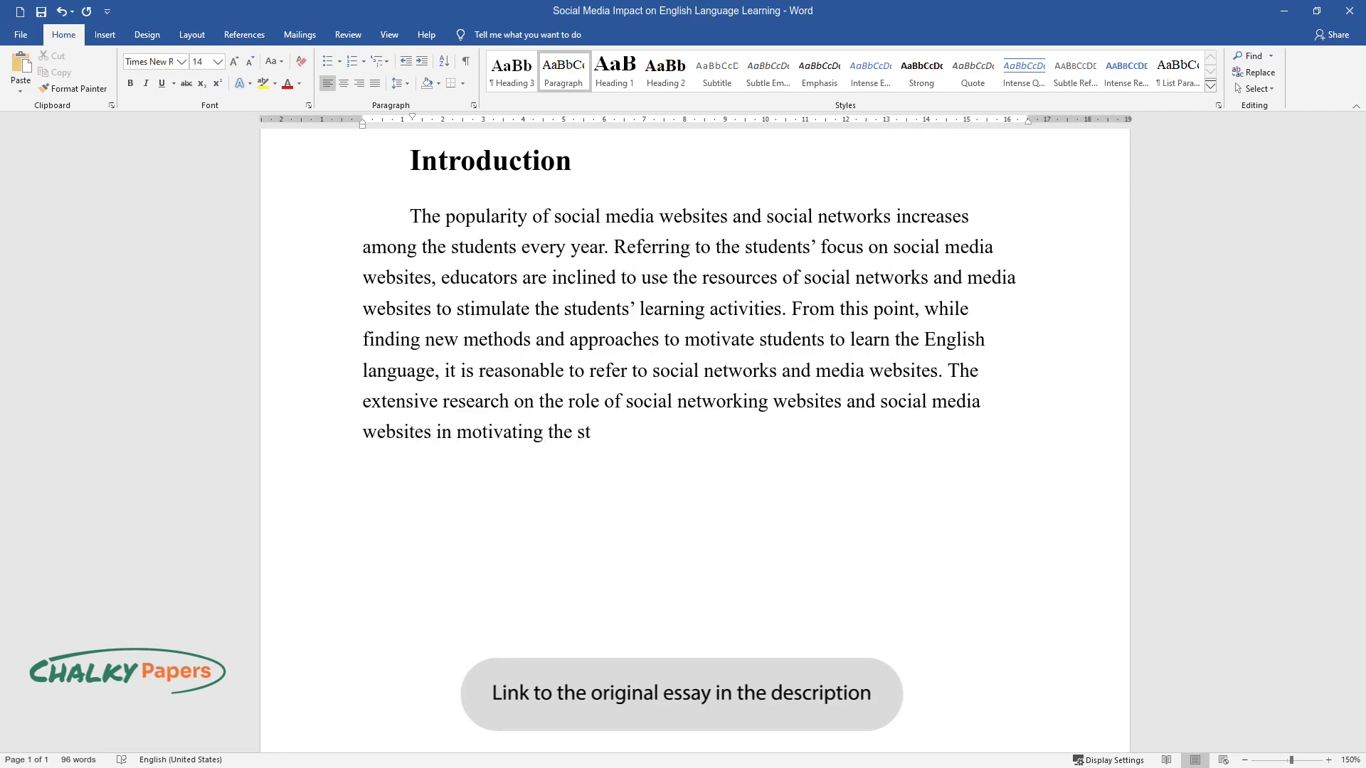
text(udents' progress in learning the En)
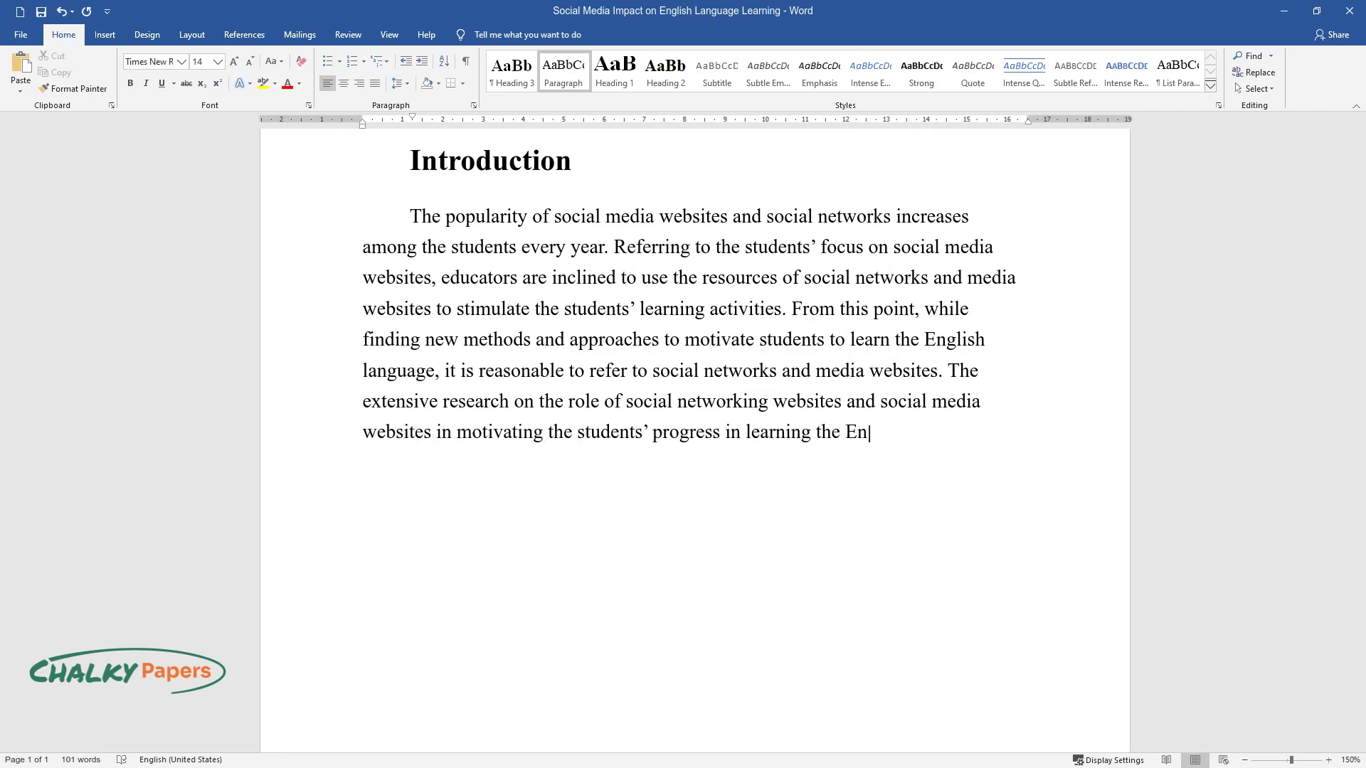
text(glish language is necessary.)
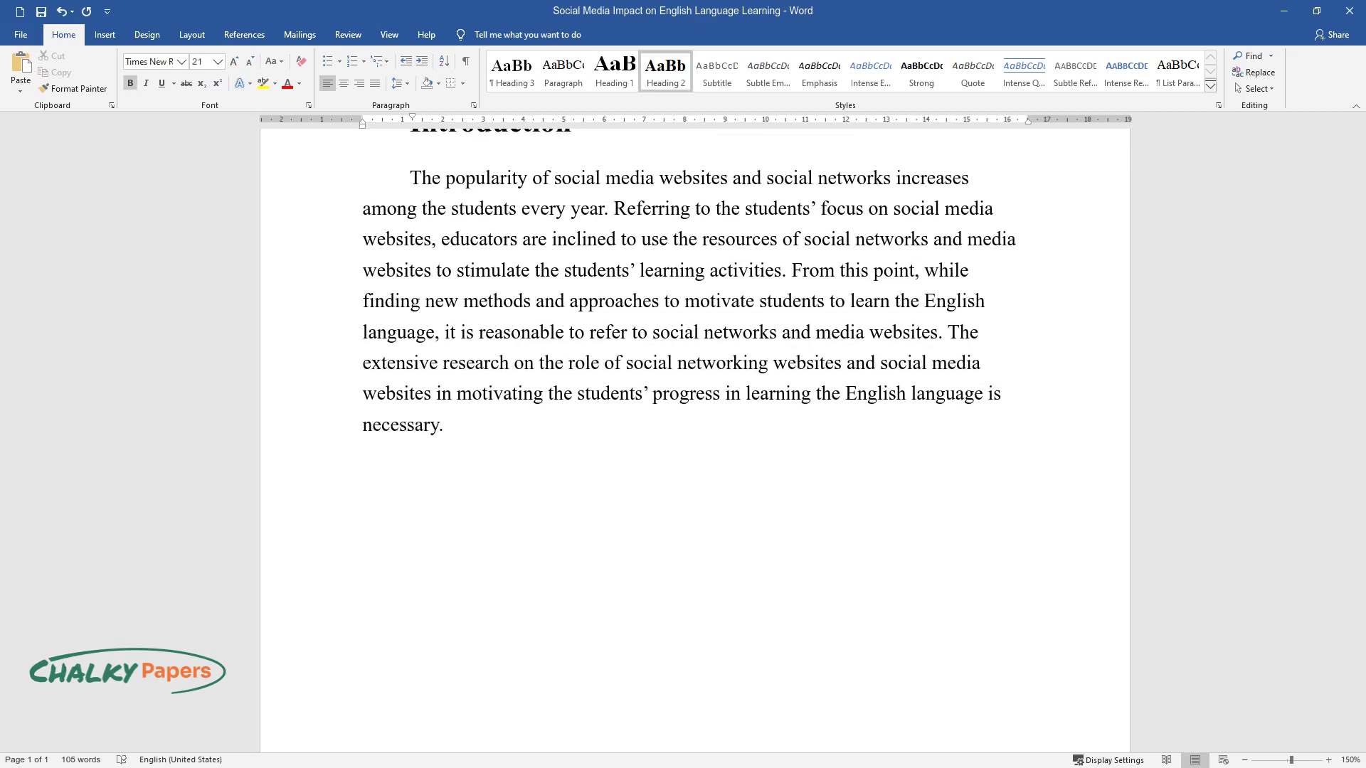
text(Research Questions)
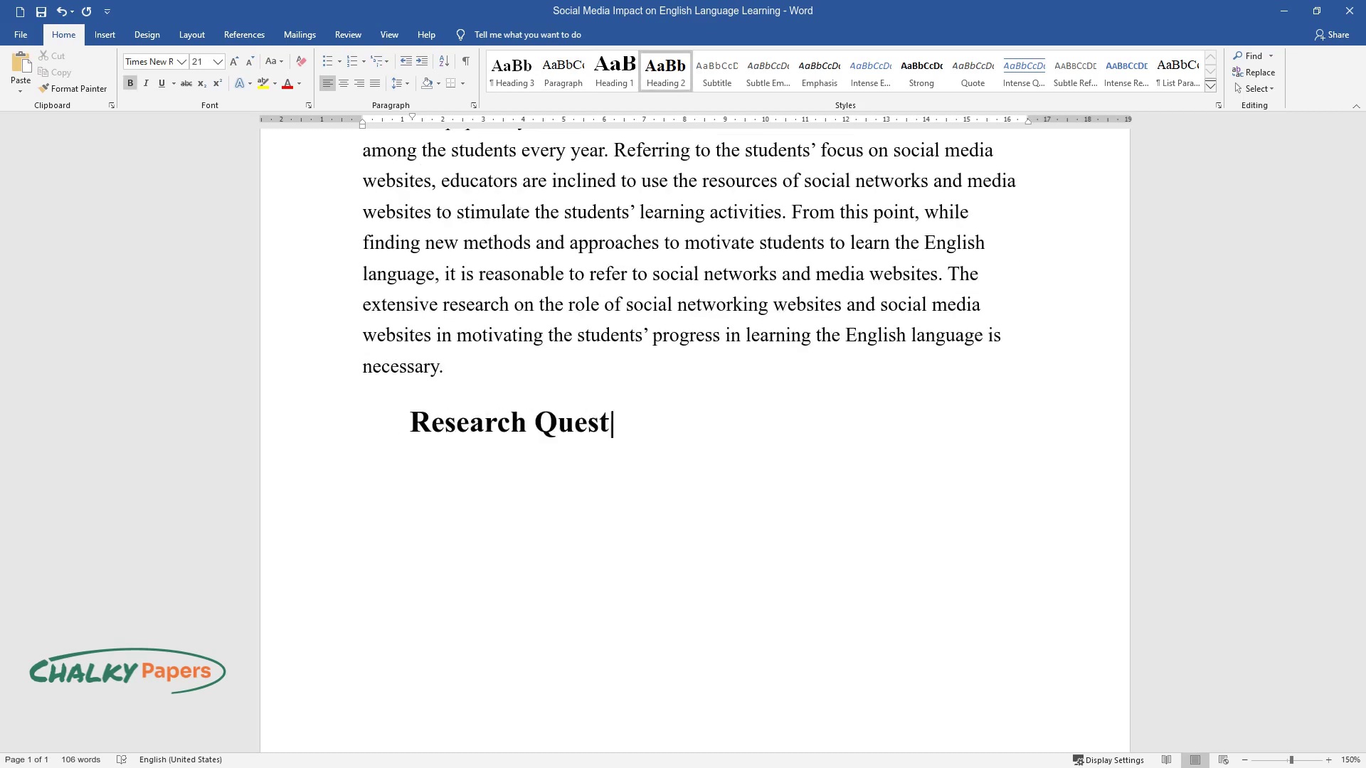
- Type the research-role paragraph, the bold question on motivating English learning via social media, and the sub-question lead-in
key(Return)
text(To underst)
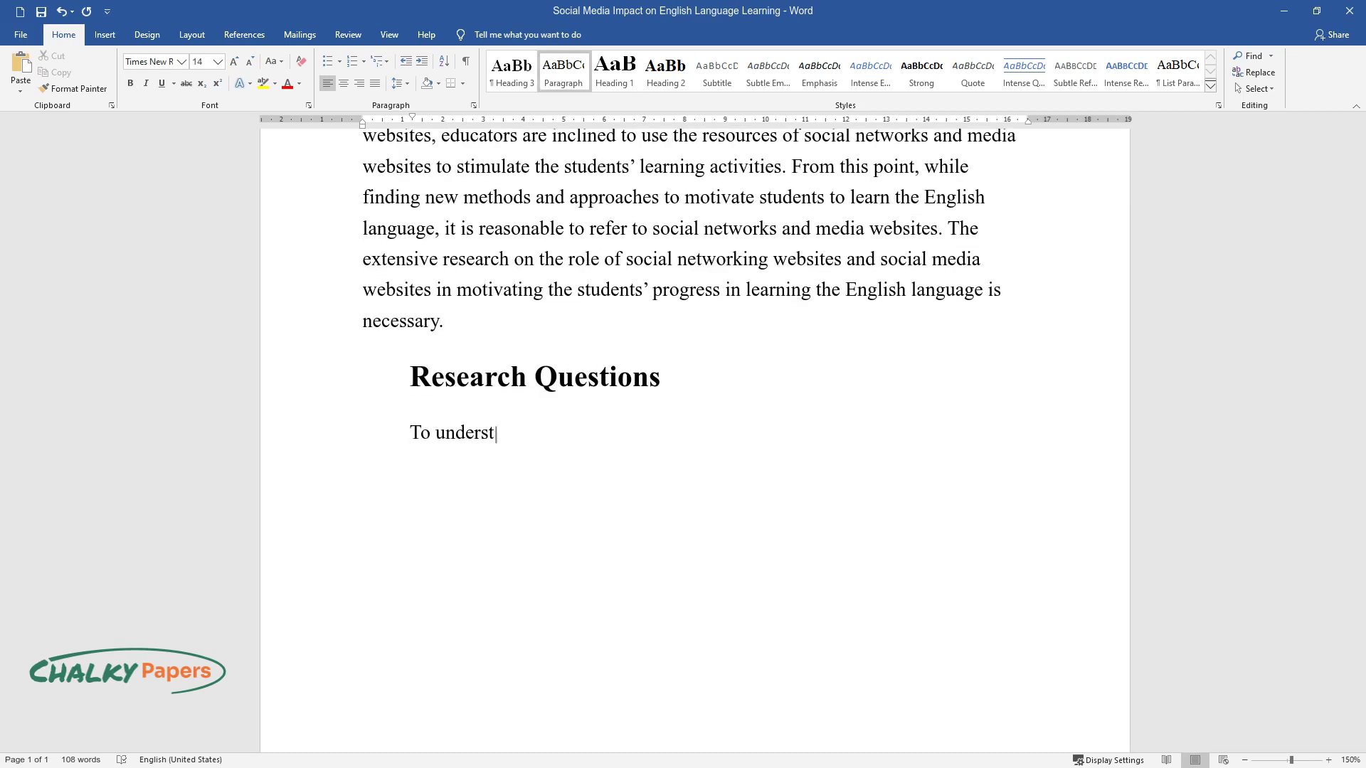
text(and the role of the social networkin)
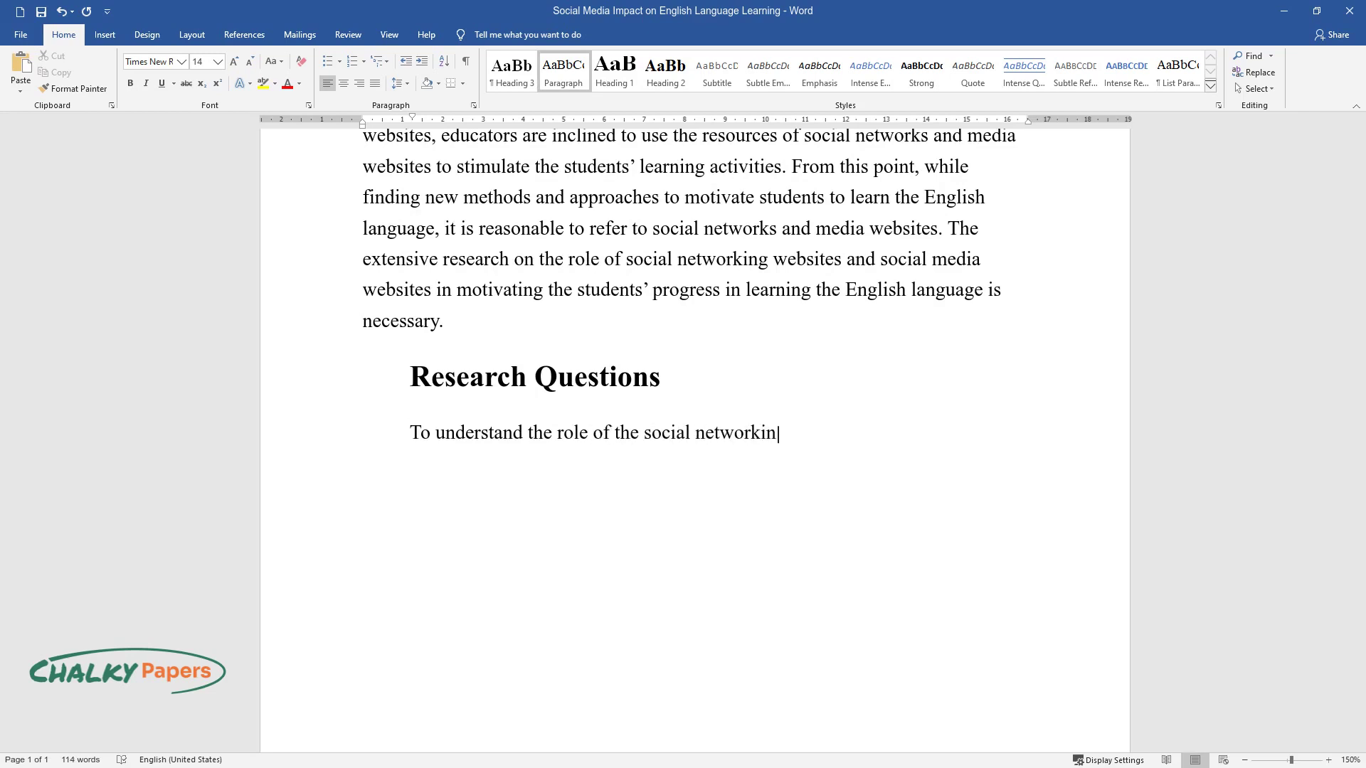
text(g websites and social media websites )
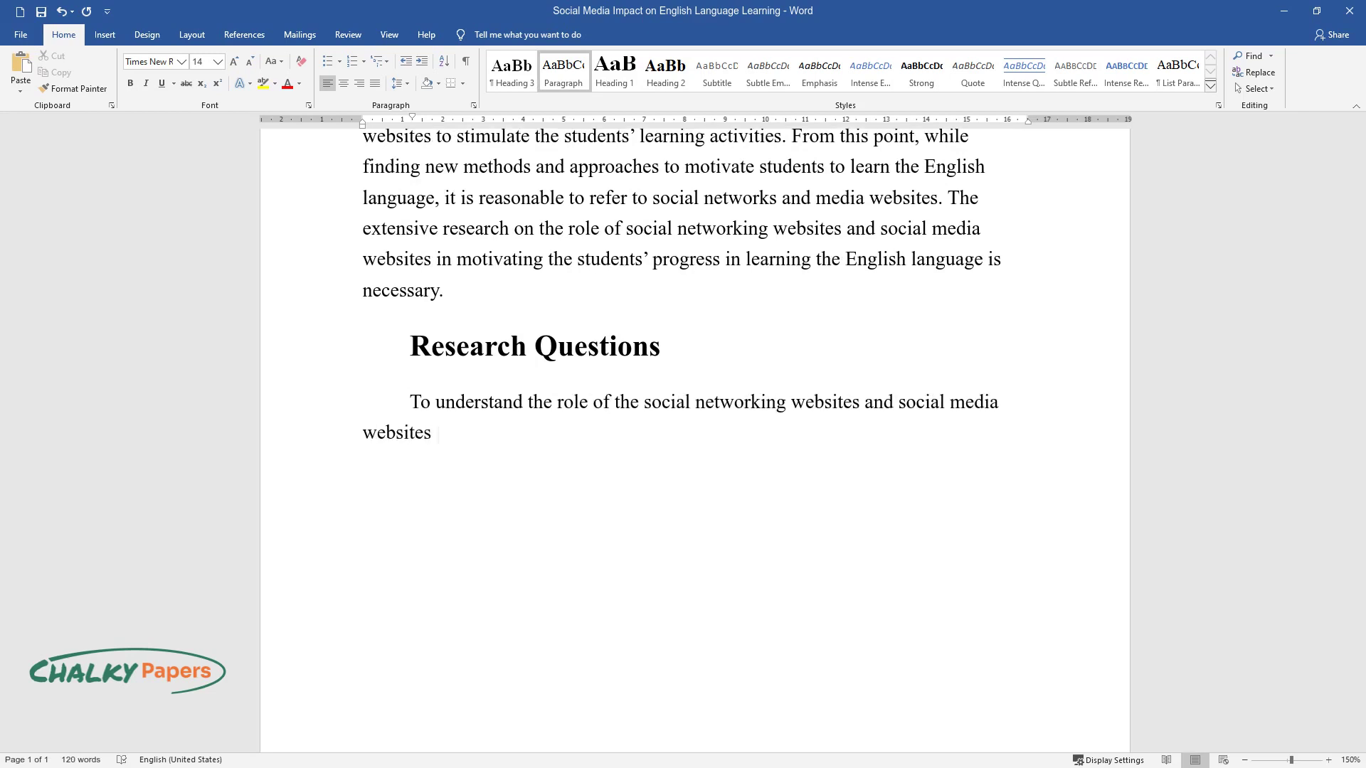
text(in affecting the students' learning motivatio)
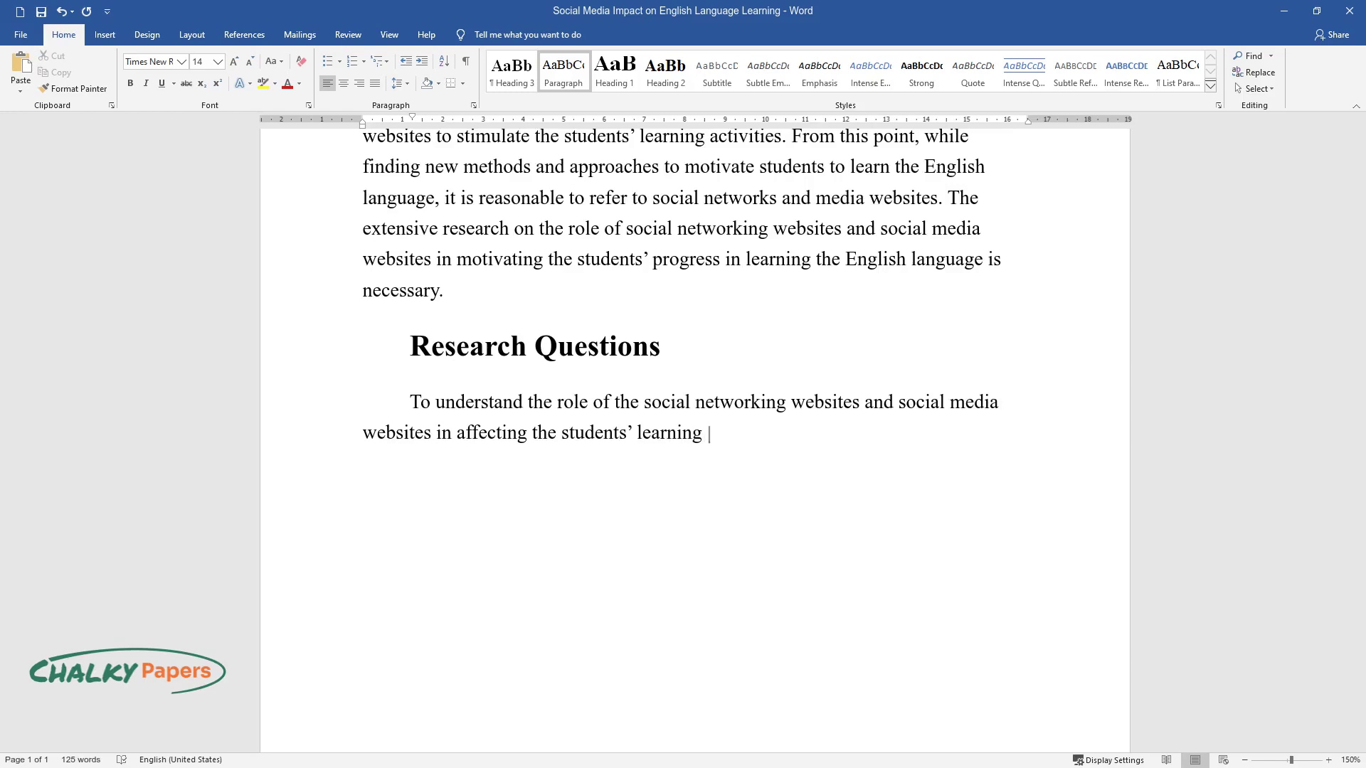
text(n, it is necessary to find )
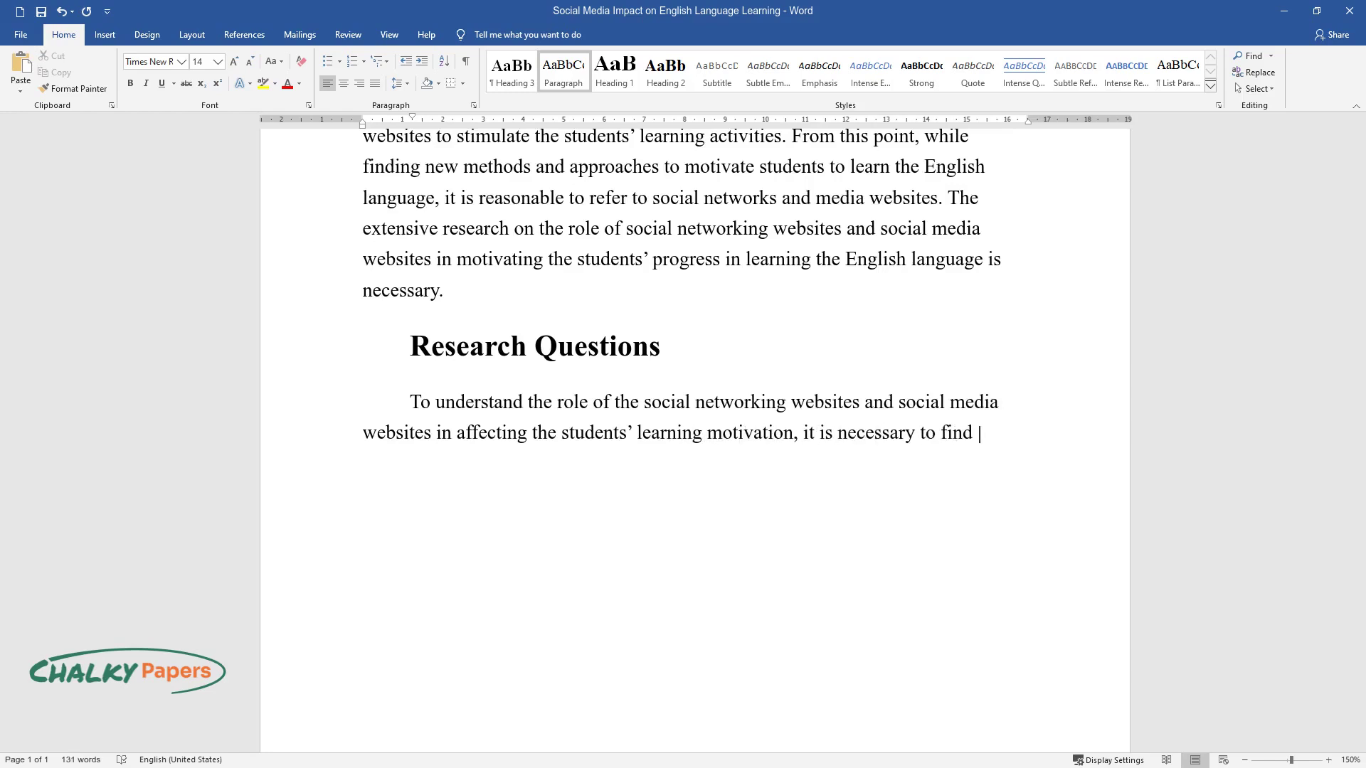
text(the answers to the following major research question:)
key(Return)
key(ctrl+b)
text(H)
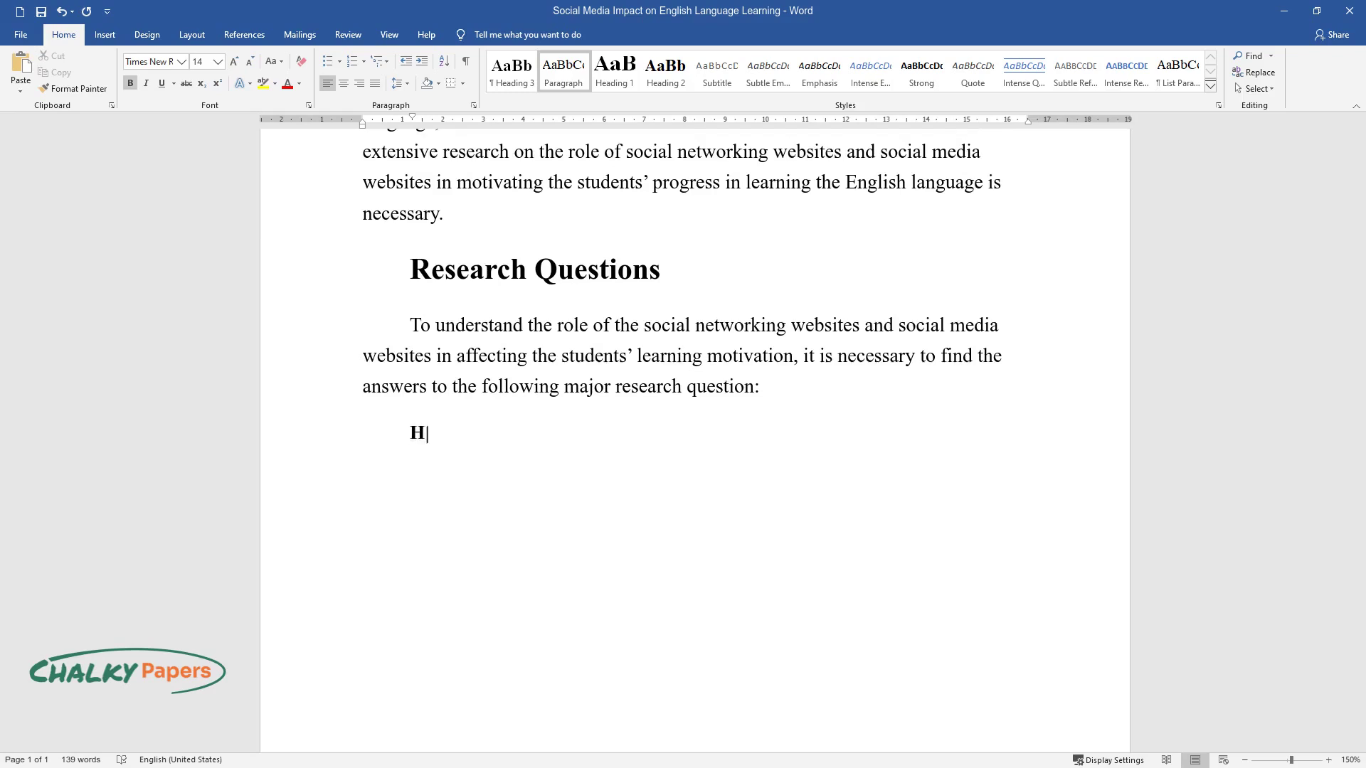
text(ow can educators motivate students to)
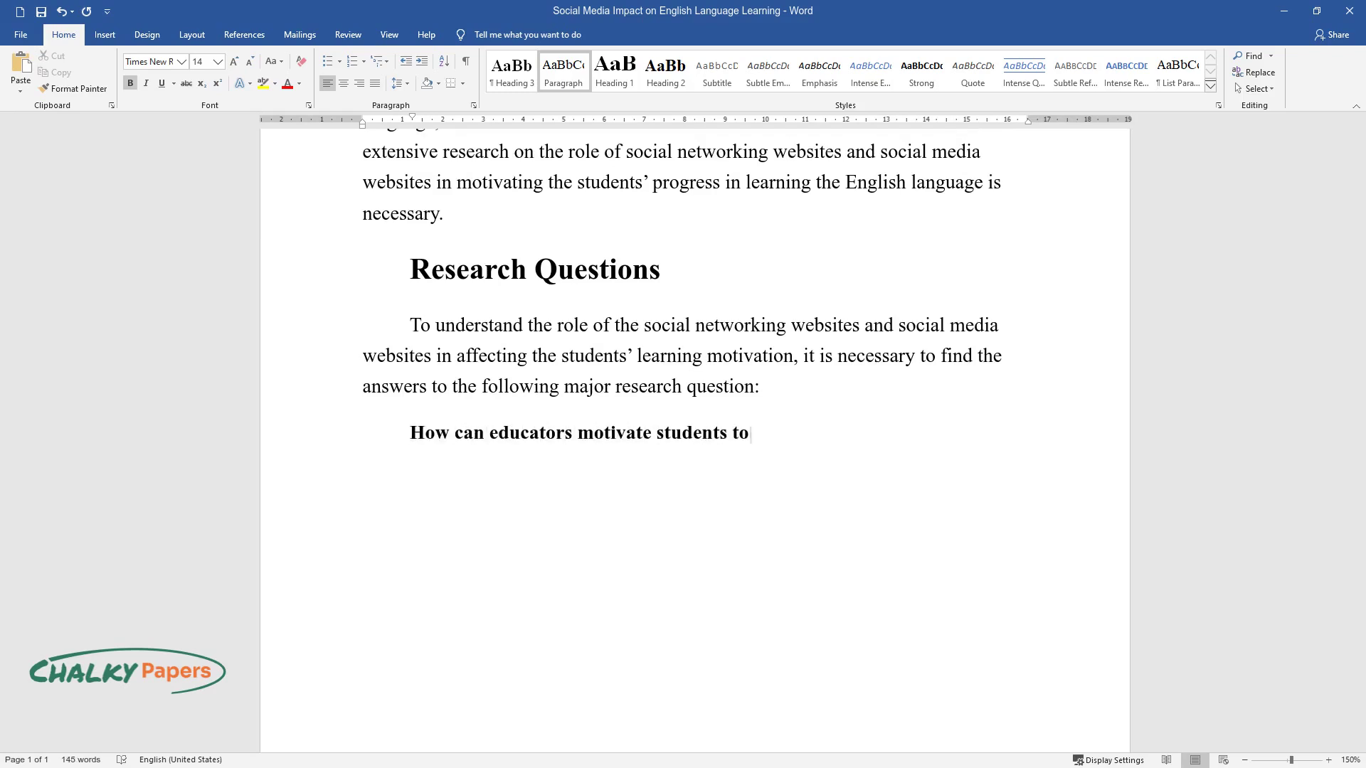
text( learn the English language with the help of social networking websites)
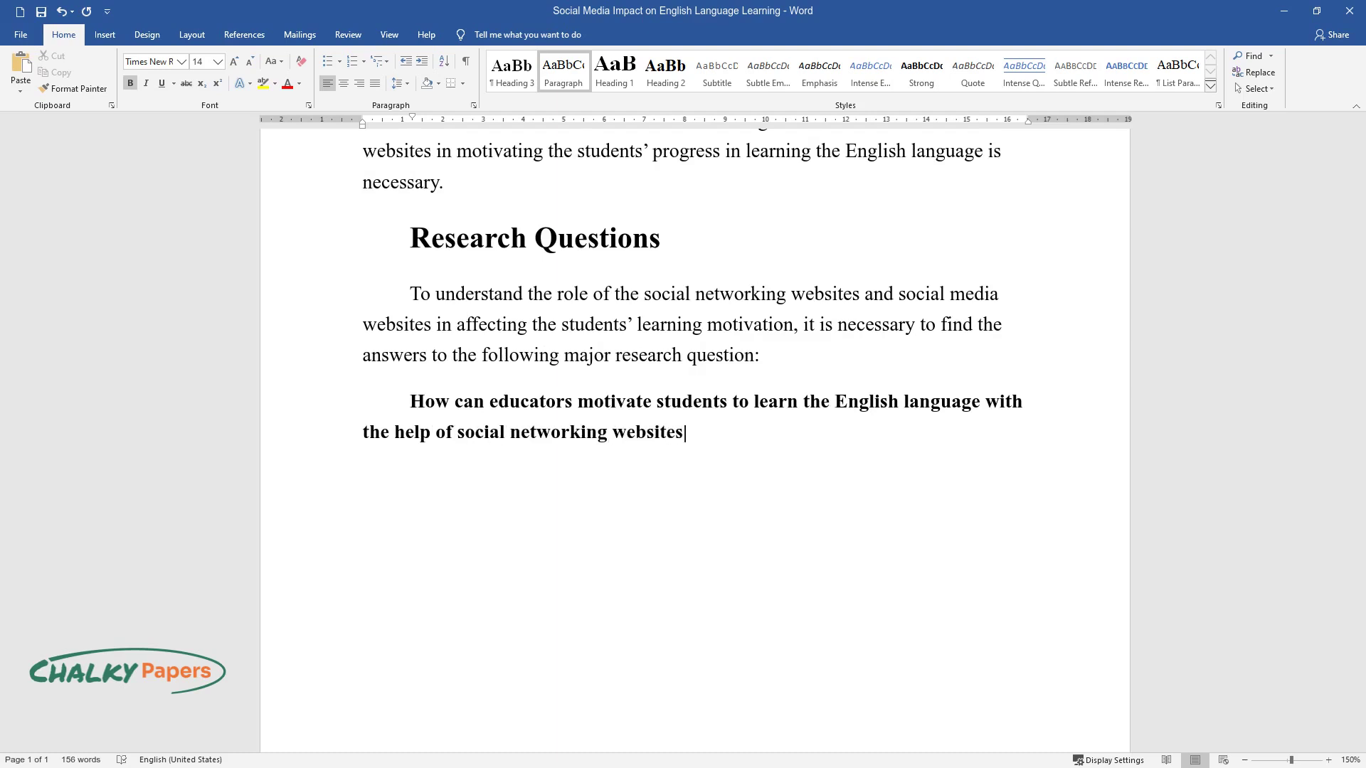
text( or social media websites?)
key(Return)
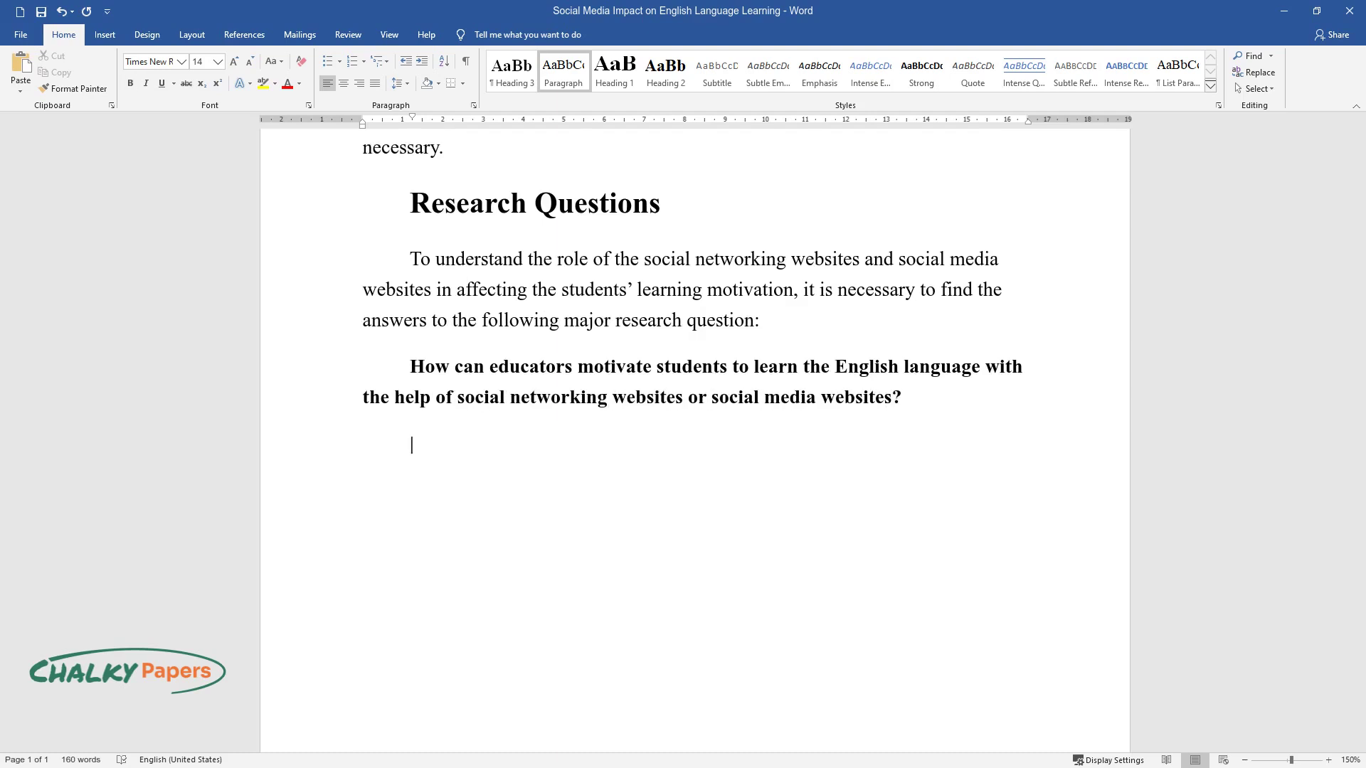
text(This major question is associated with a range of other significant sub-questions:)
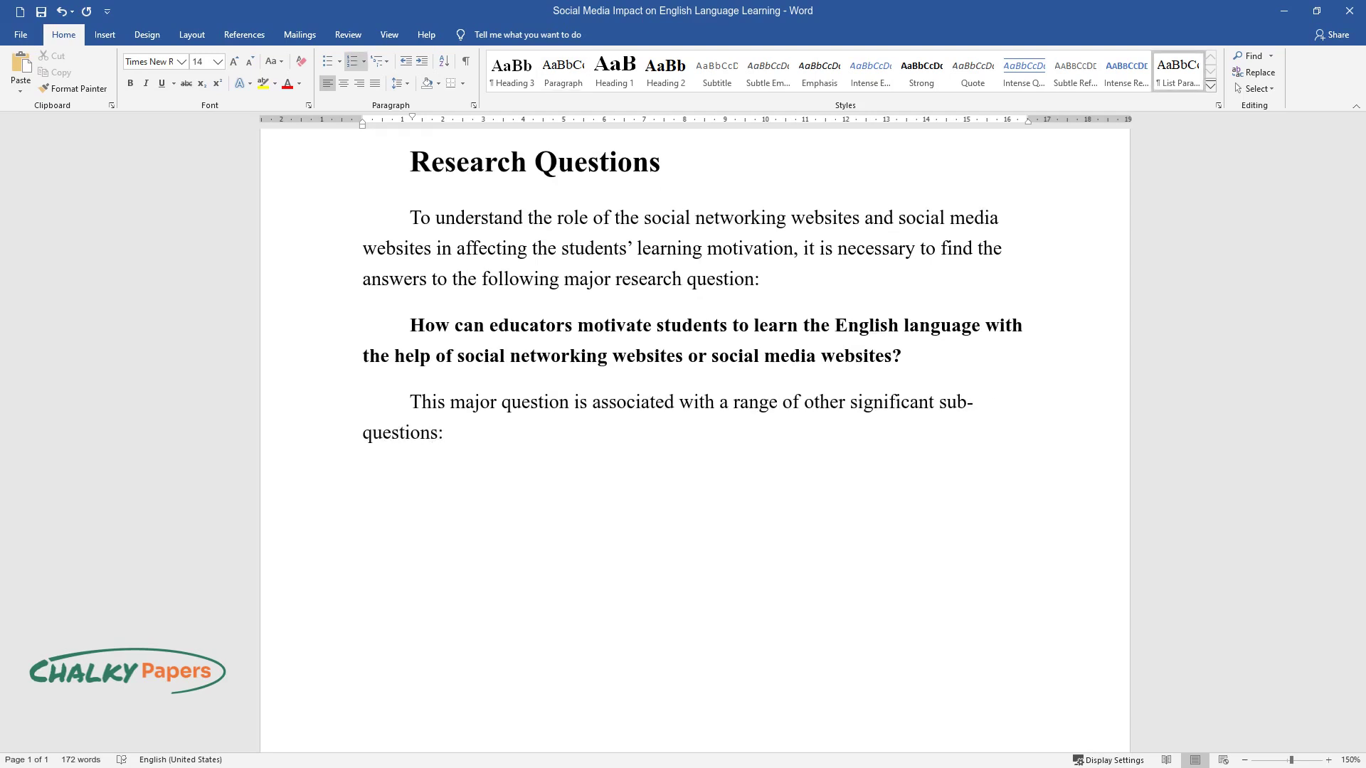
- Add numbered sub-questions on methods for choosing social media sites and on sources of students' motivation
key(Return)
text(What methods can be used to e)
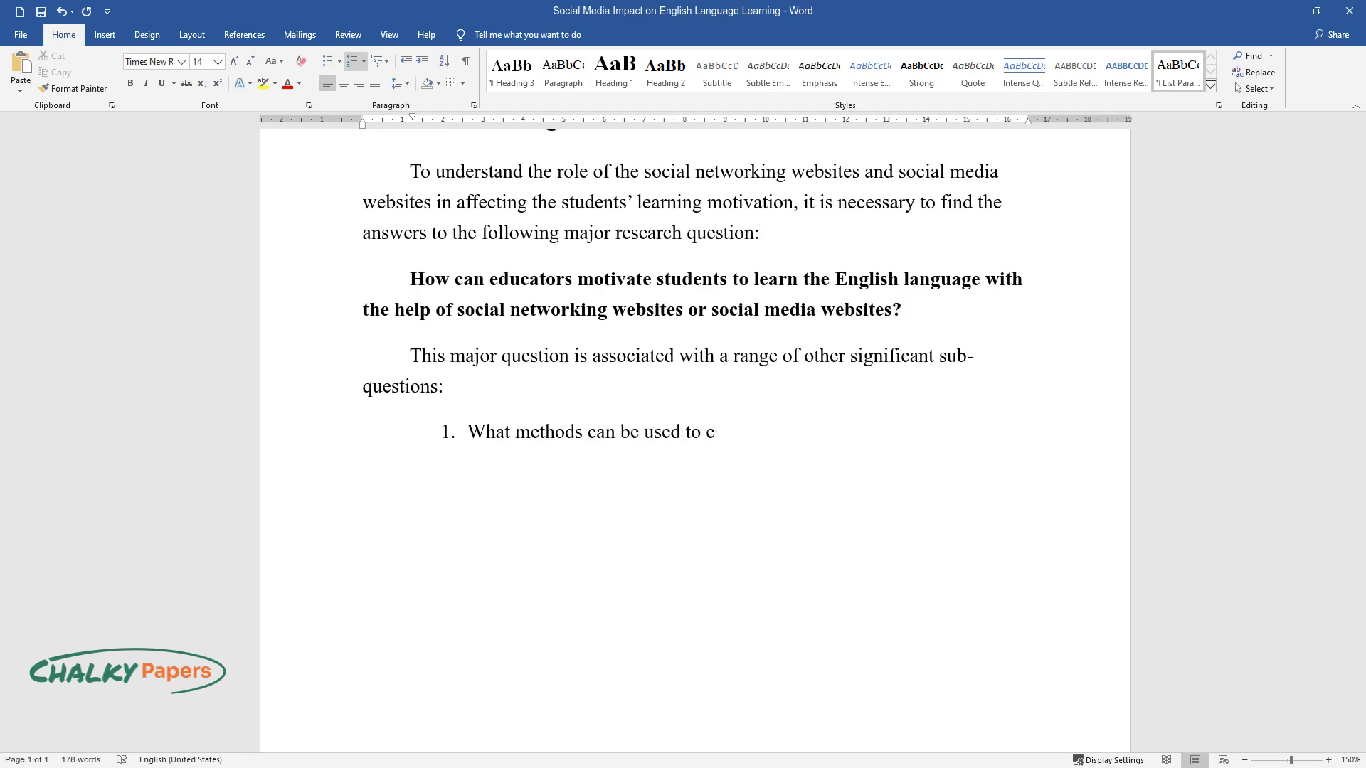
text(nhance choosing social networking websites and social media webs)
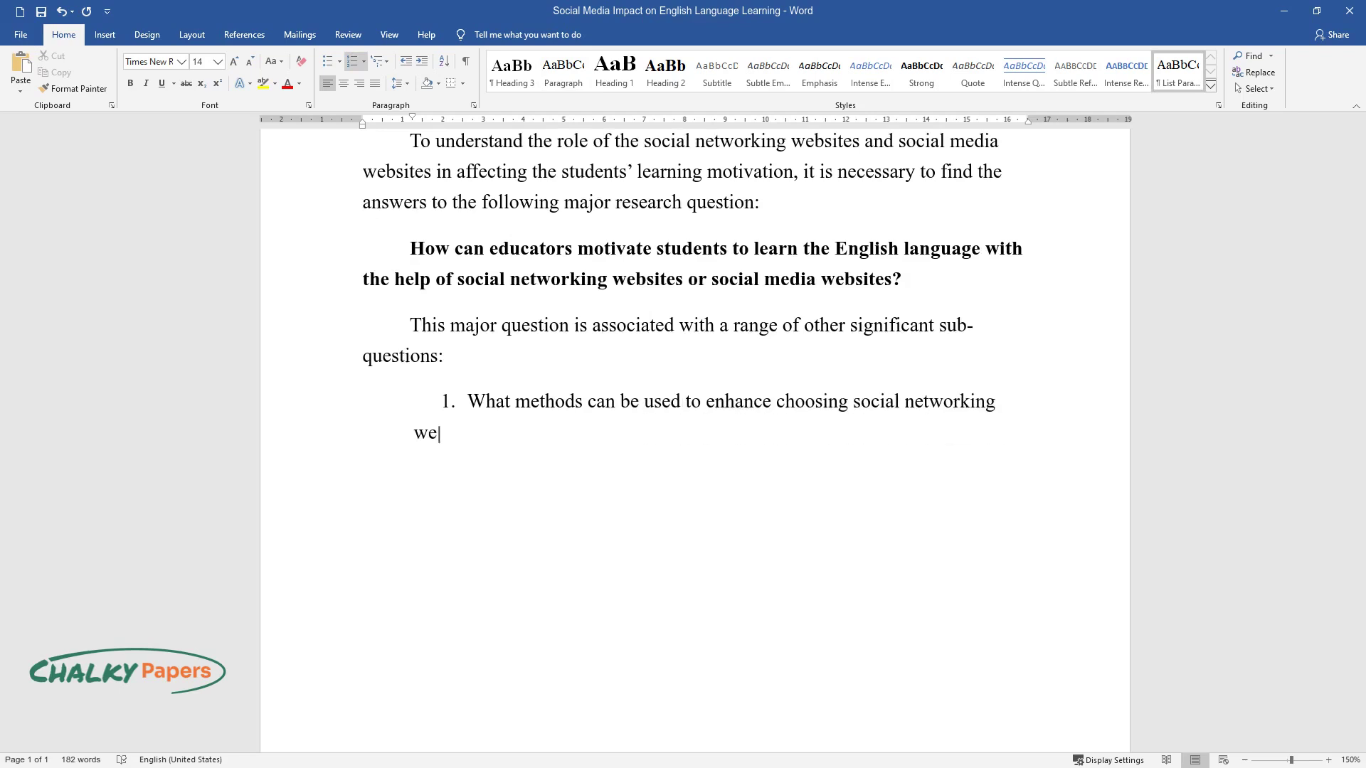
text(ites for )
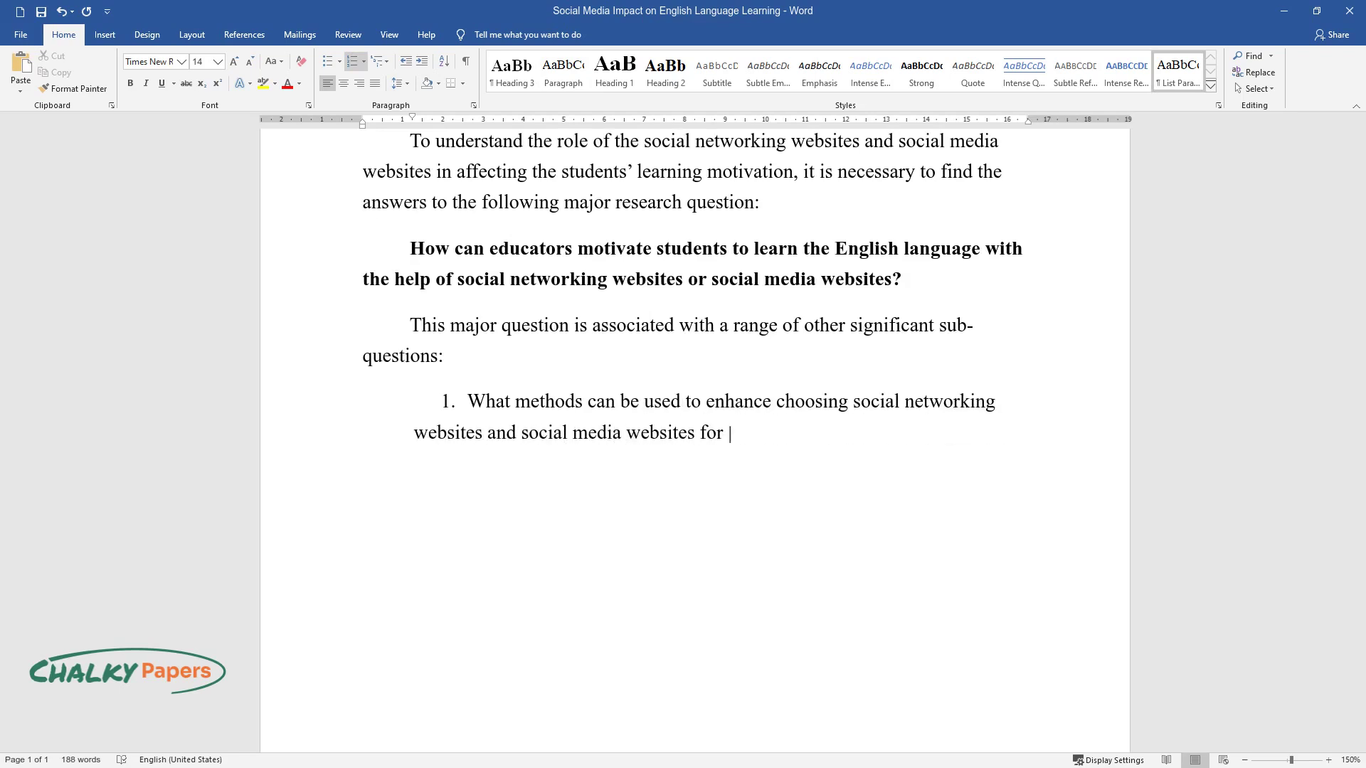
text(learning the English language?)
key(Return)
text(What are the sources of)
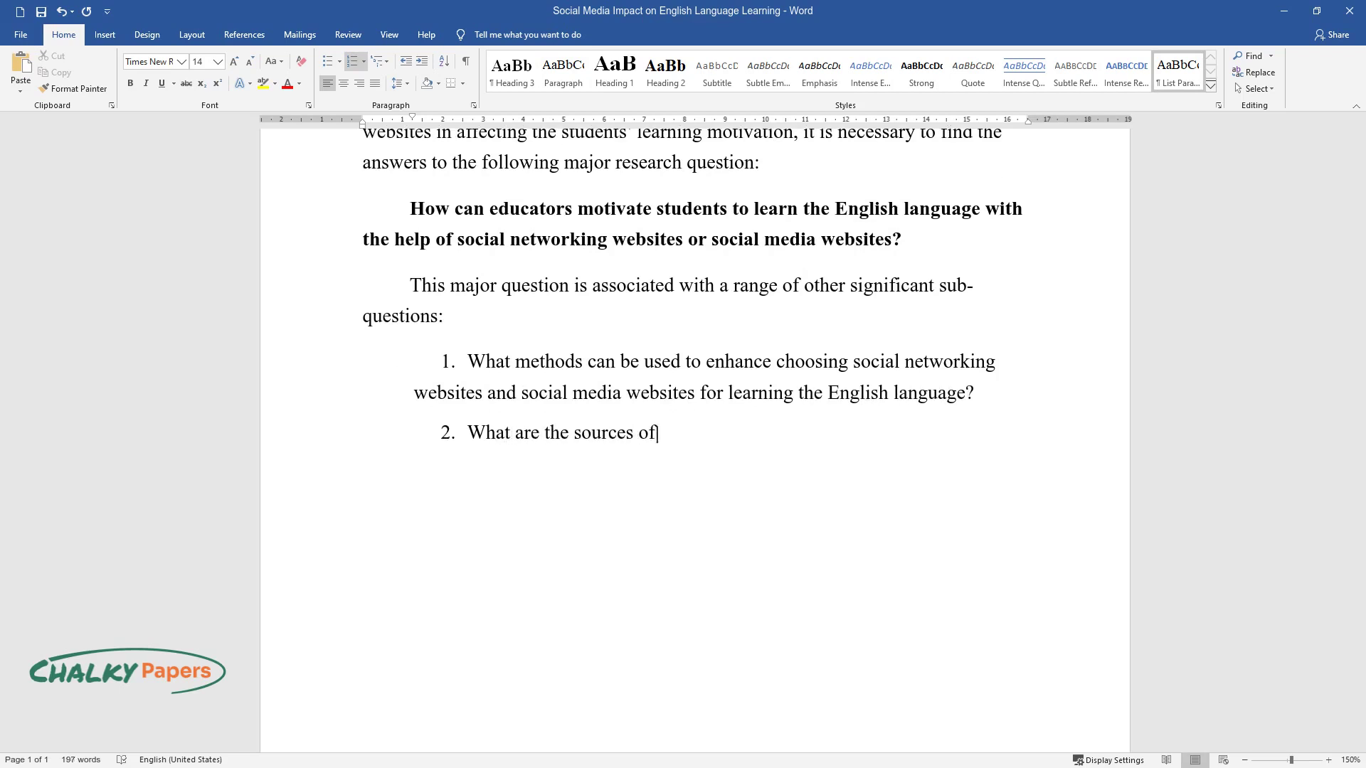
text( the student's motivation in this case? Which aspects of using social net)
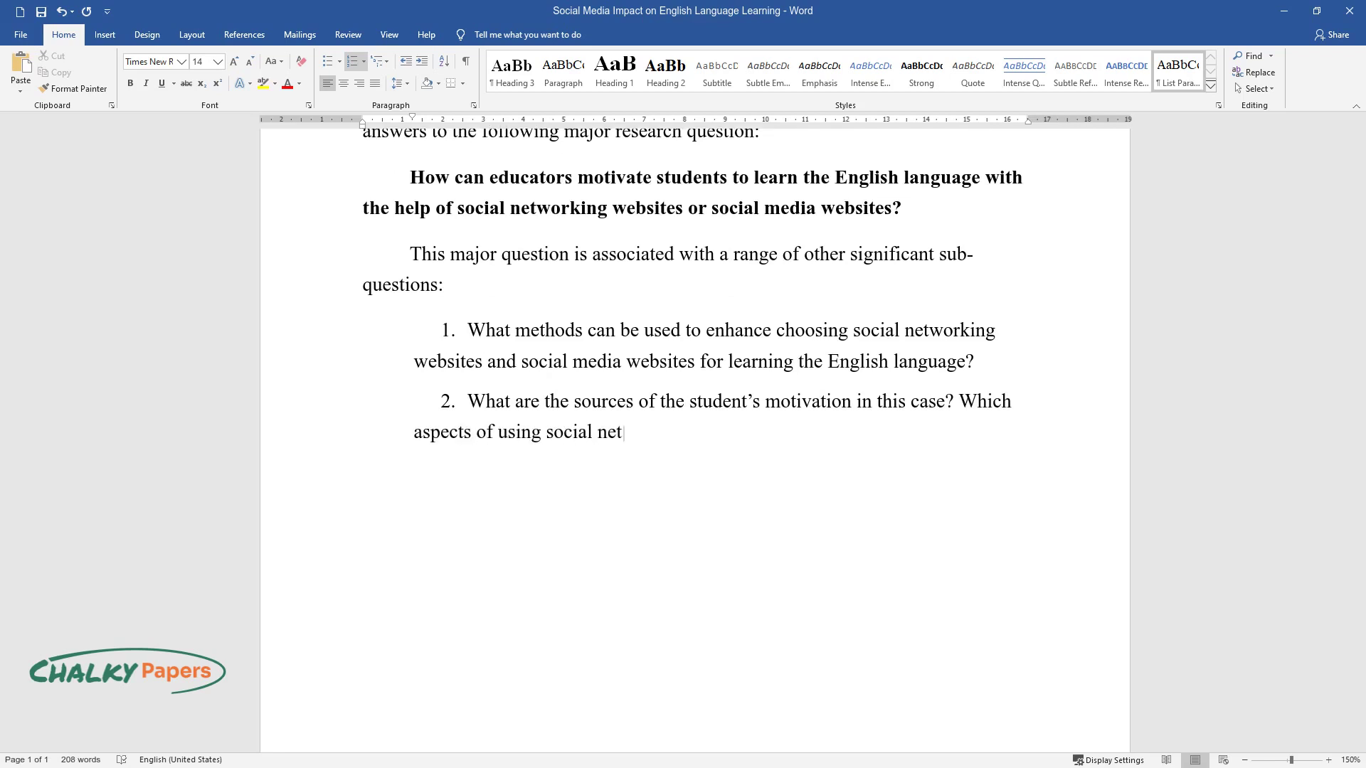
text(working and social media websites ar)
text(e attractive for students and can be )
text(used to motivate l)
text(earning the English language?)
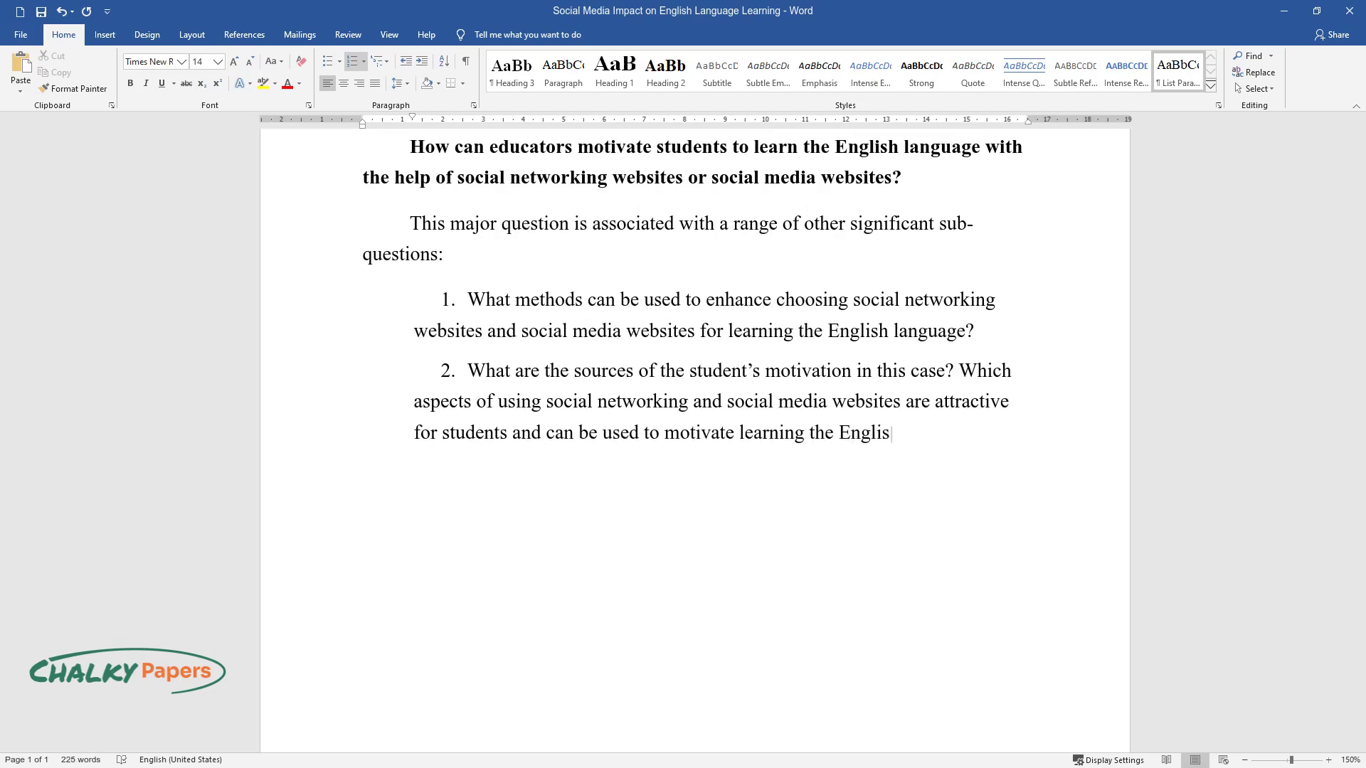
- End the numbered list with the plain 'Thus, researching the connection…' paragraph ending in 'resources:'
key(Return)
text(Thus,)
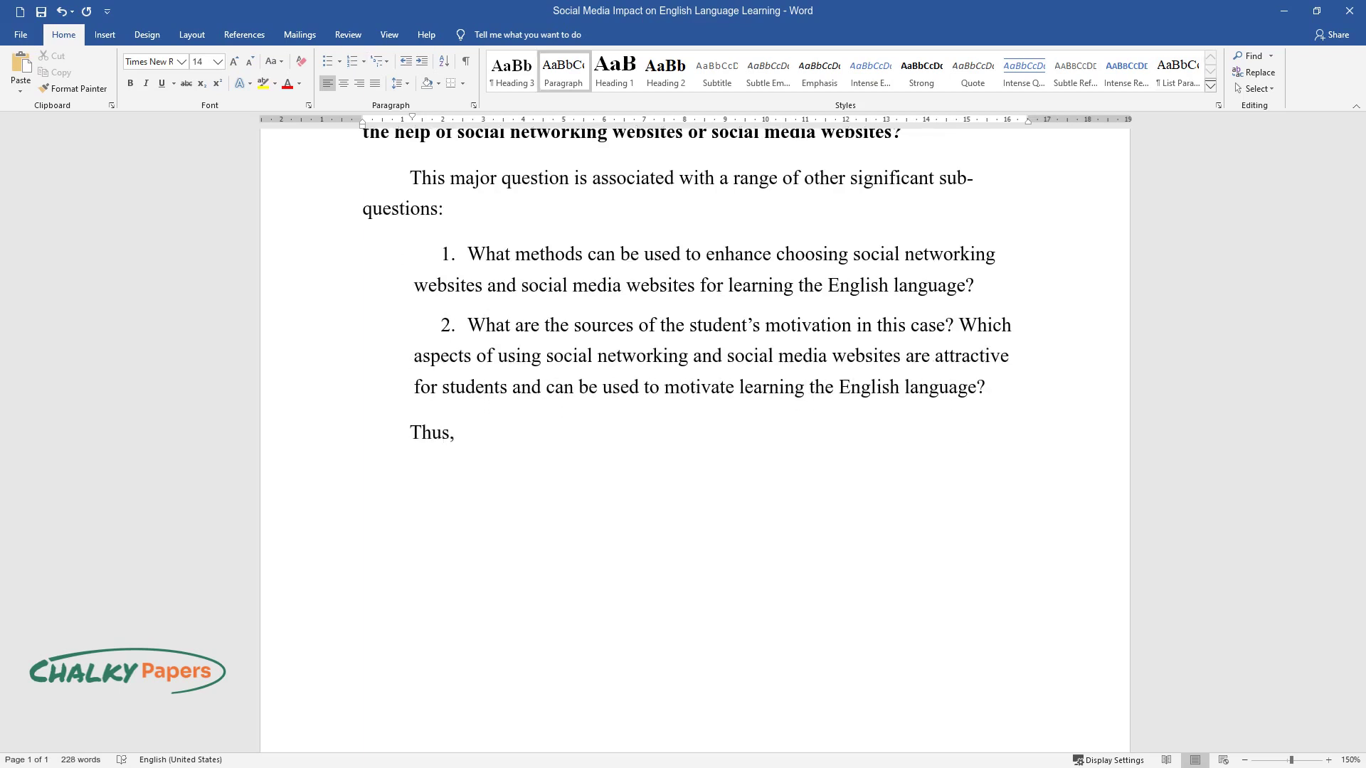
text( researching the connection between )
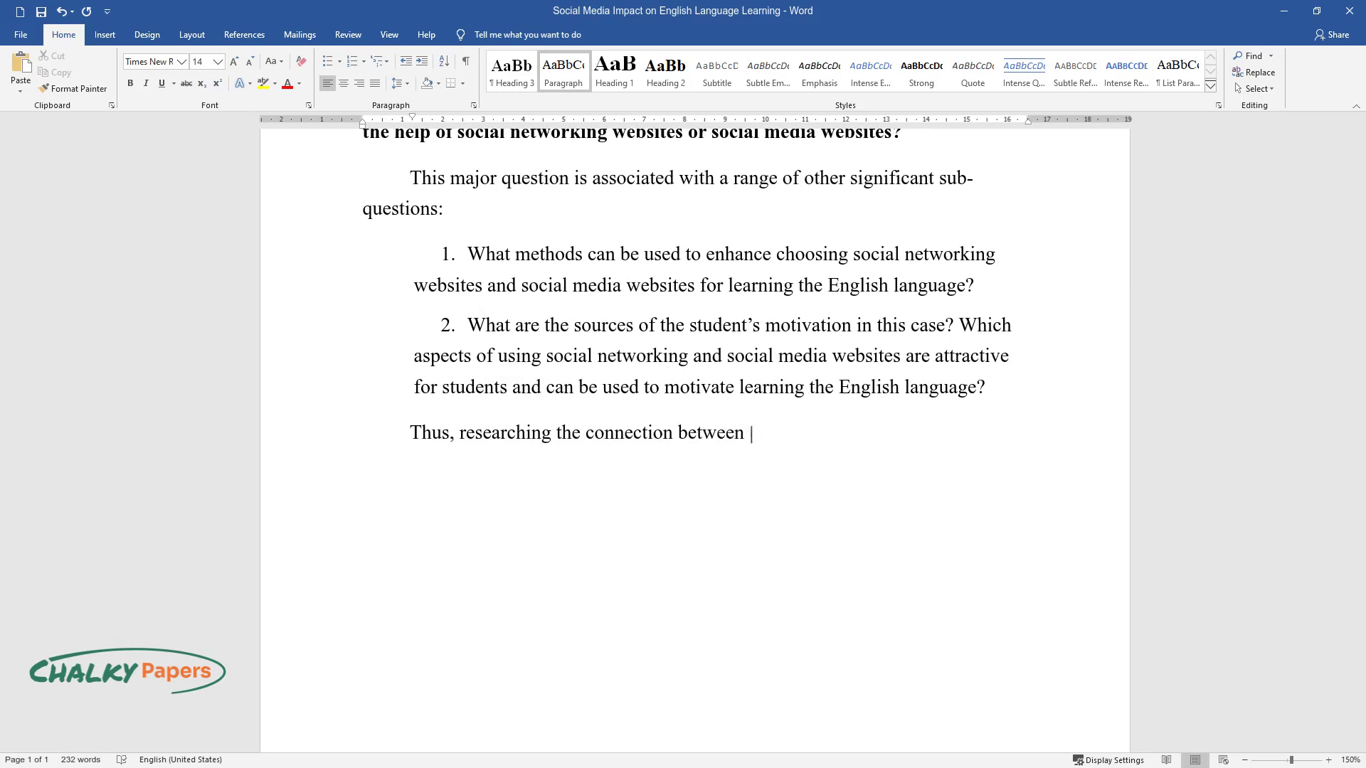
text(the student's motivation, learning )
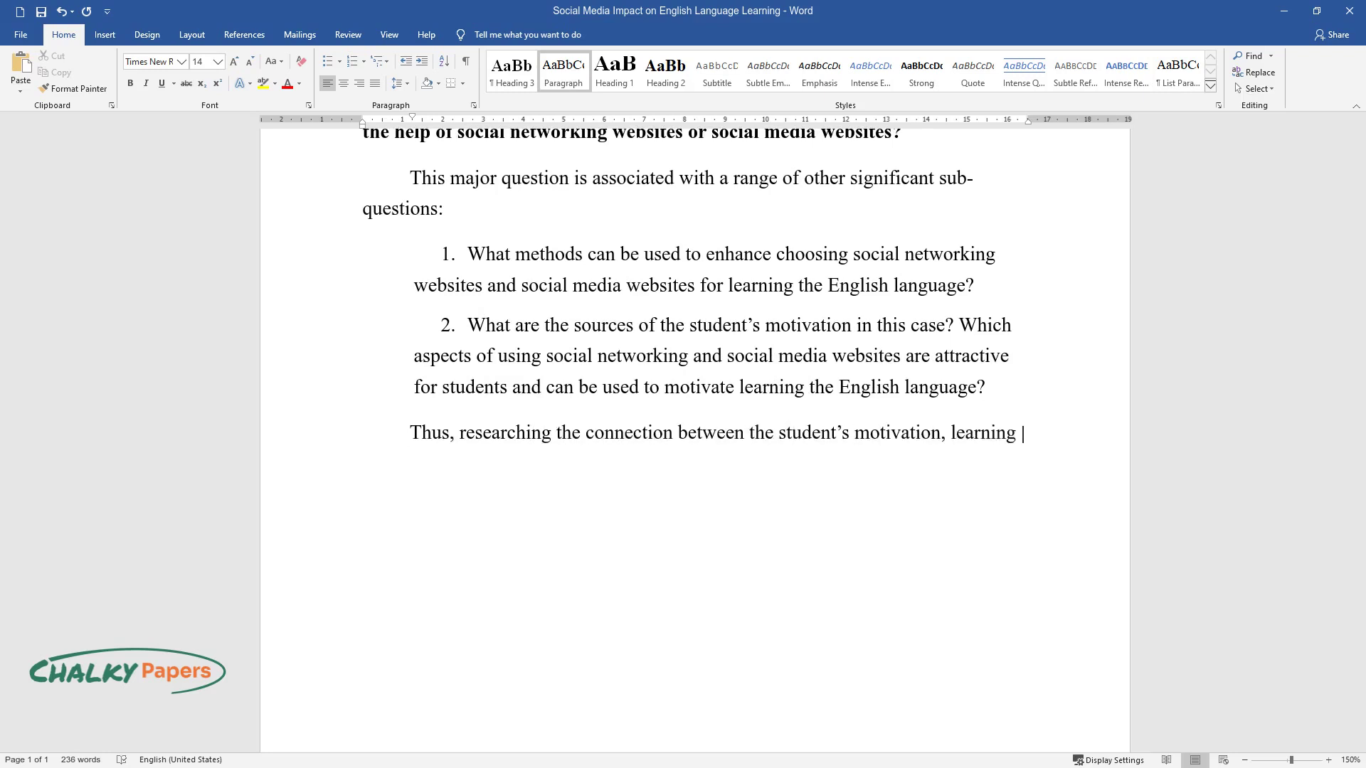
text(English, and using social networkin)
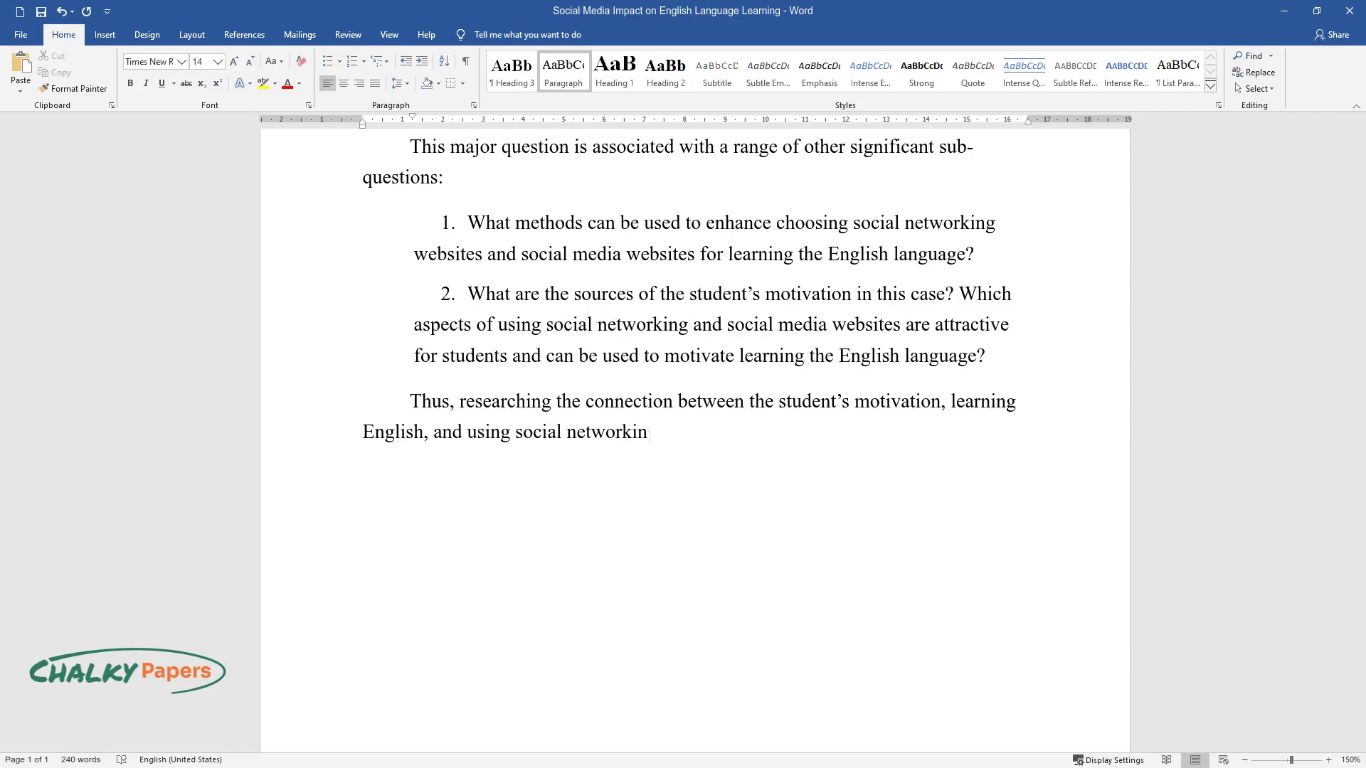
text(g and social media websites, it is necessary to answ)
text(er the following l)
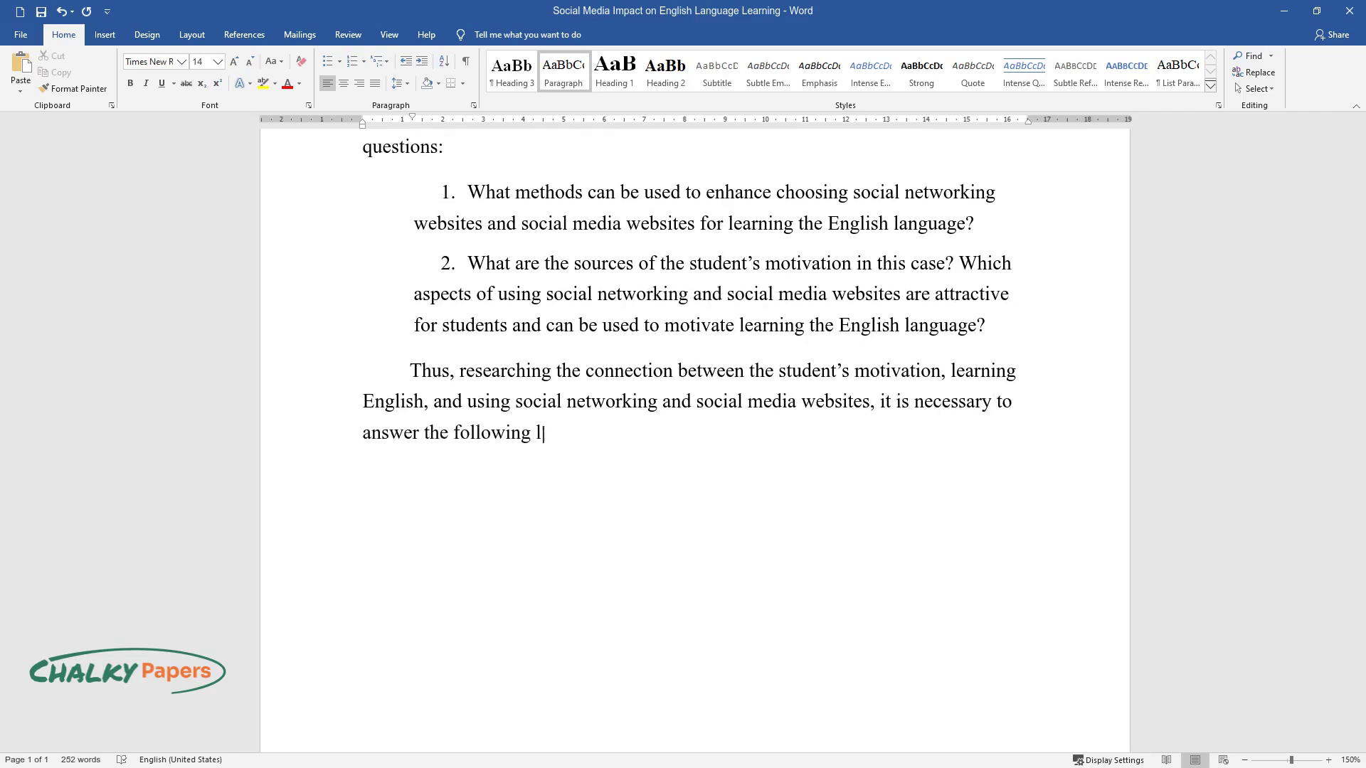
text(ist of questions which can help edu)
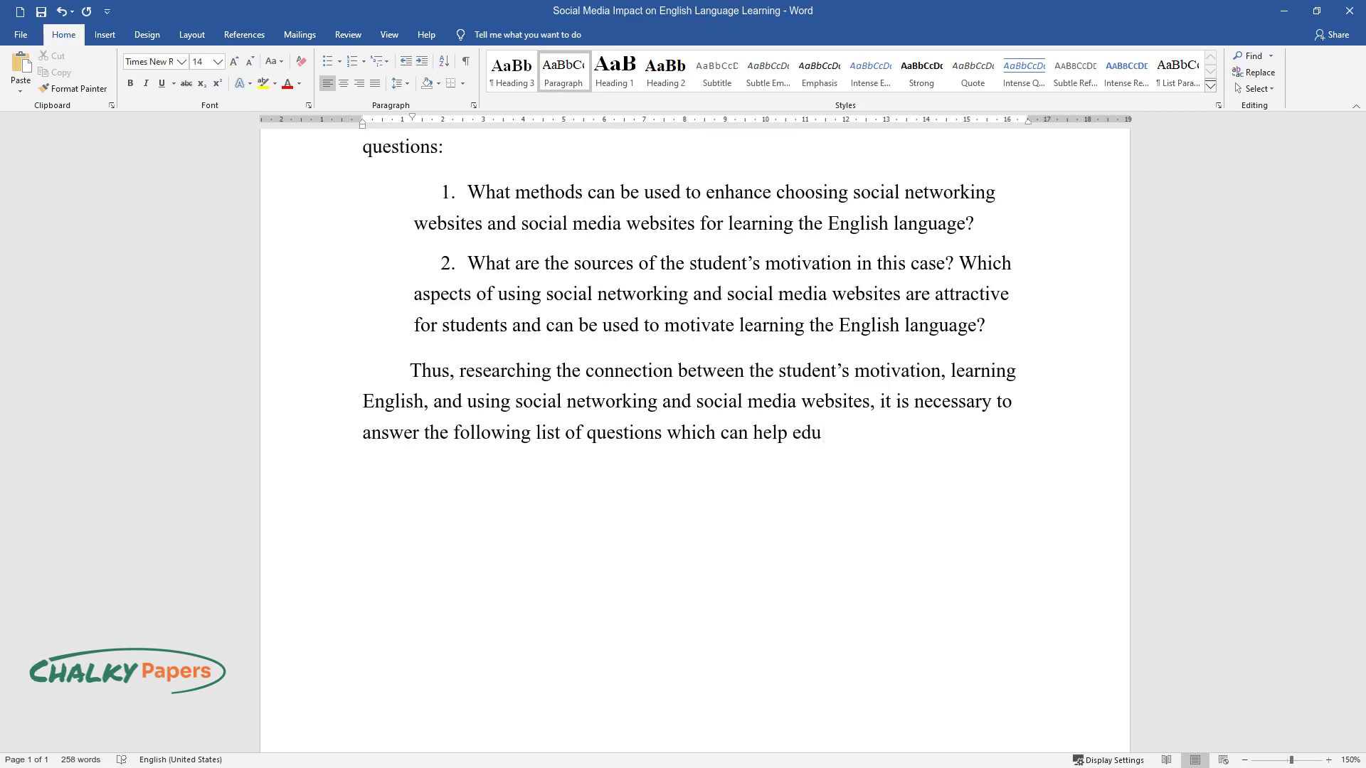
text(cators use the websites' resources:)
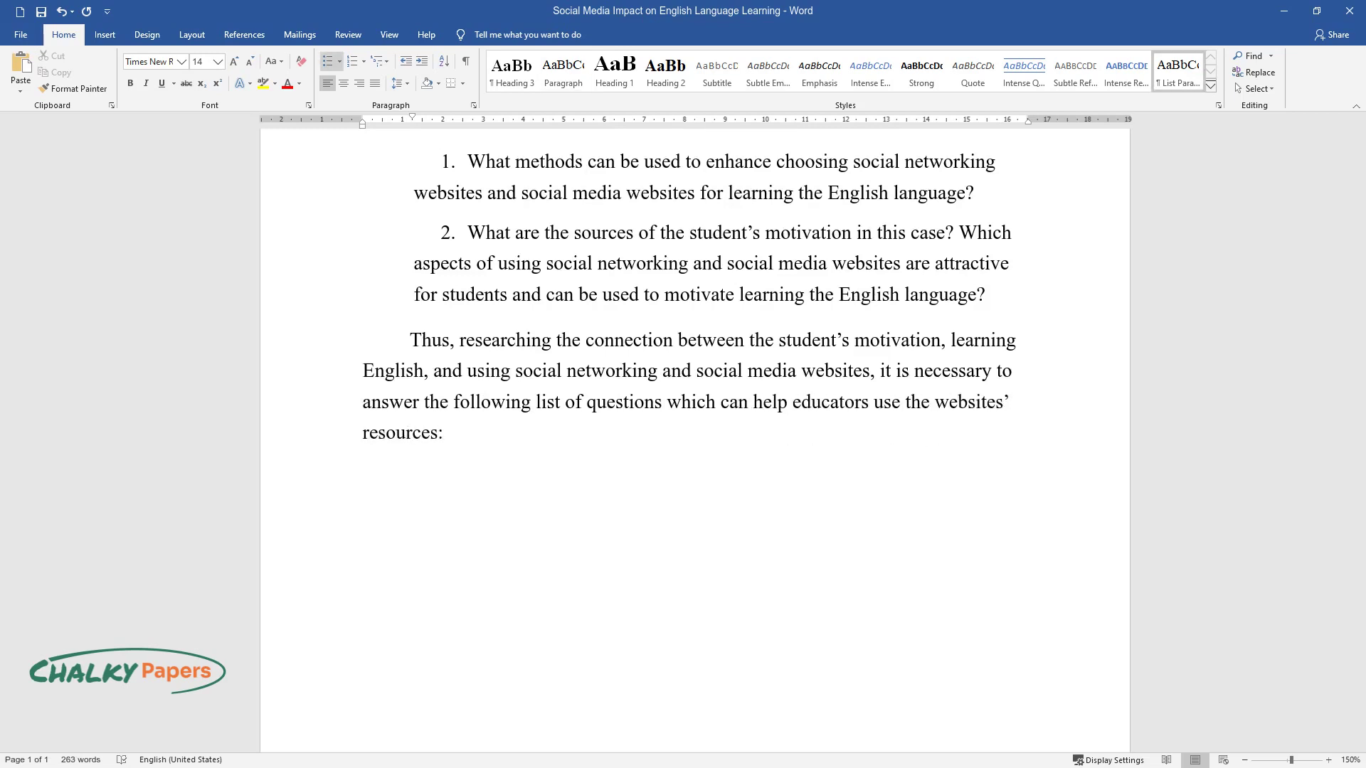
- Add three bulleted questions: social media as motivation, possible negative consequences, and benefits of motivating students
key(Return)
text(Can the work with)
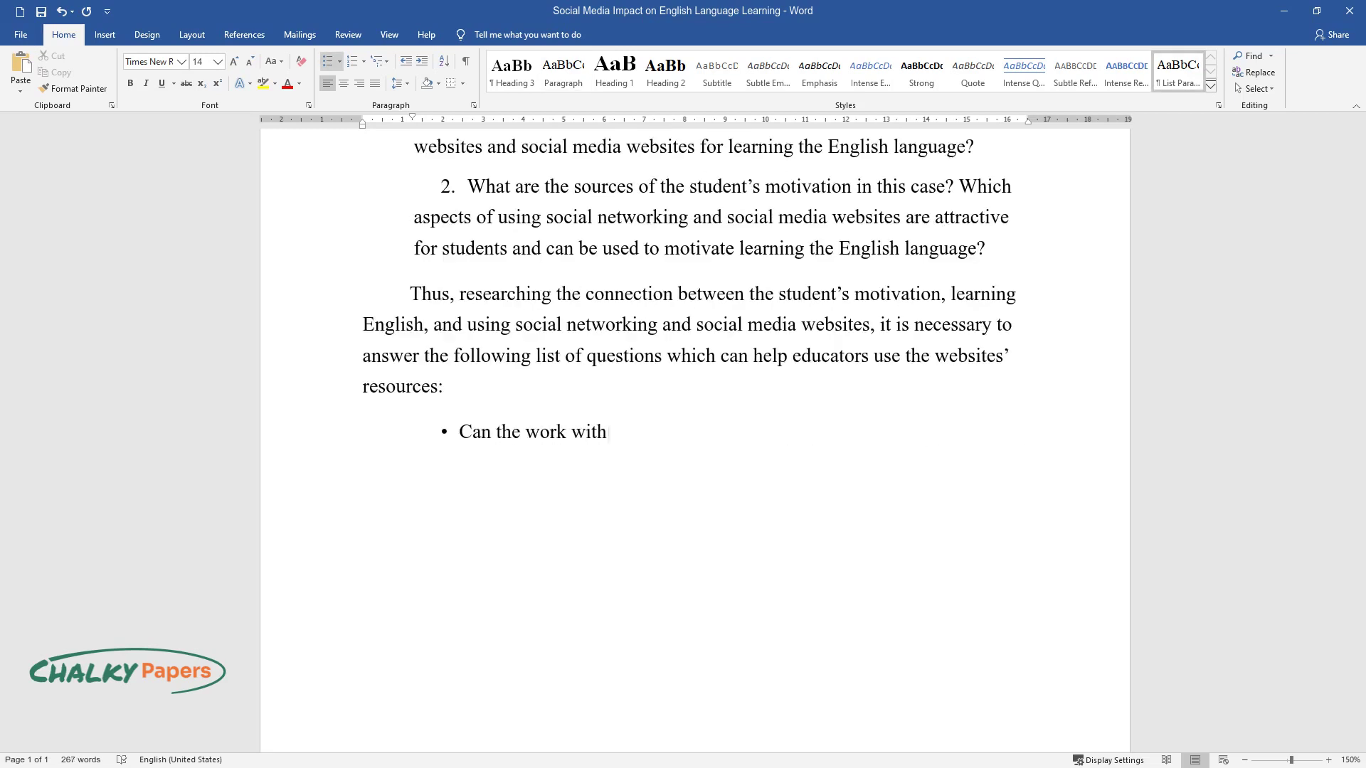
text( the social networking websites and s)
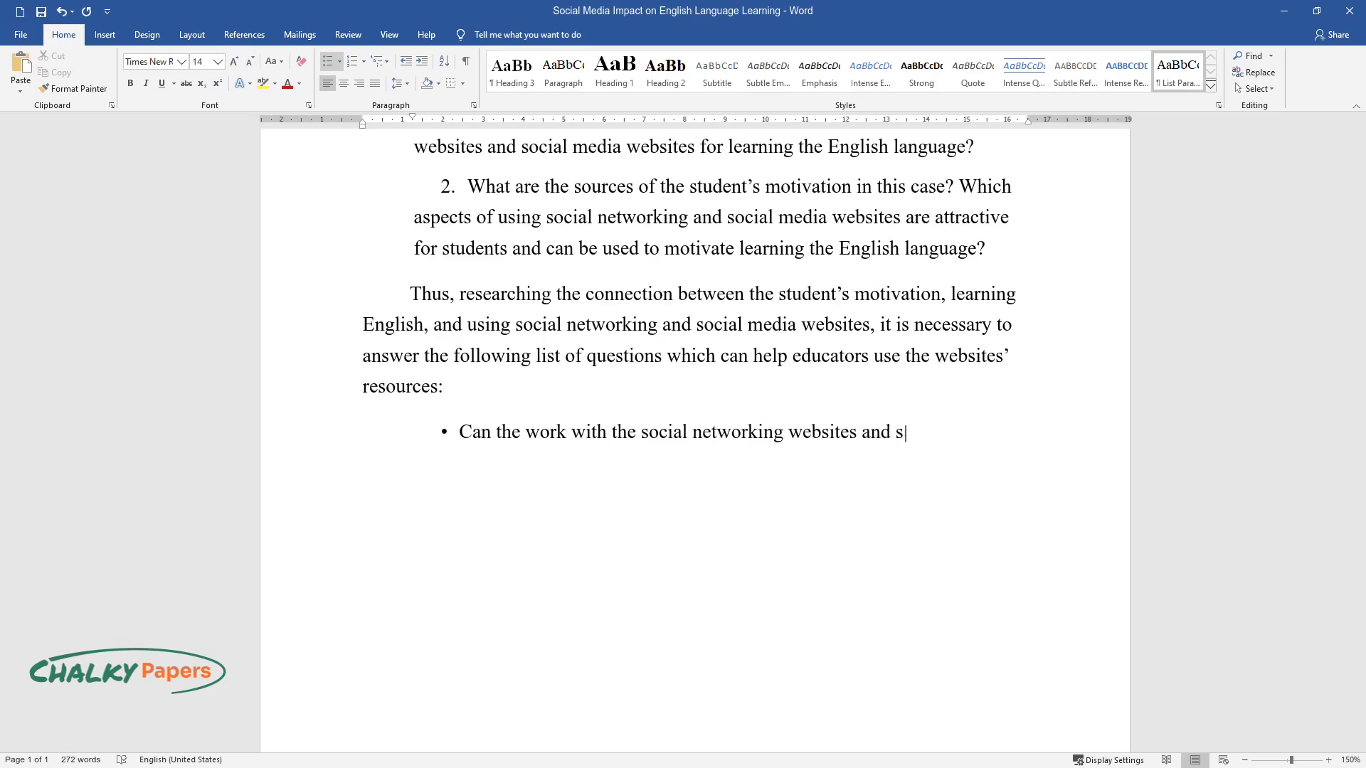
text(ocial media websites serve as the motivation stimulus for students?)
key(Return)
text(What possible negative)
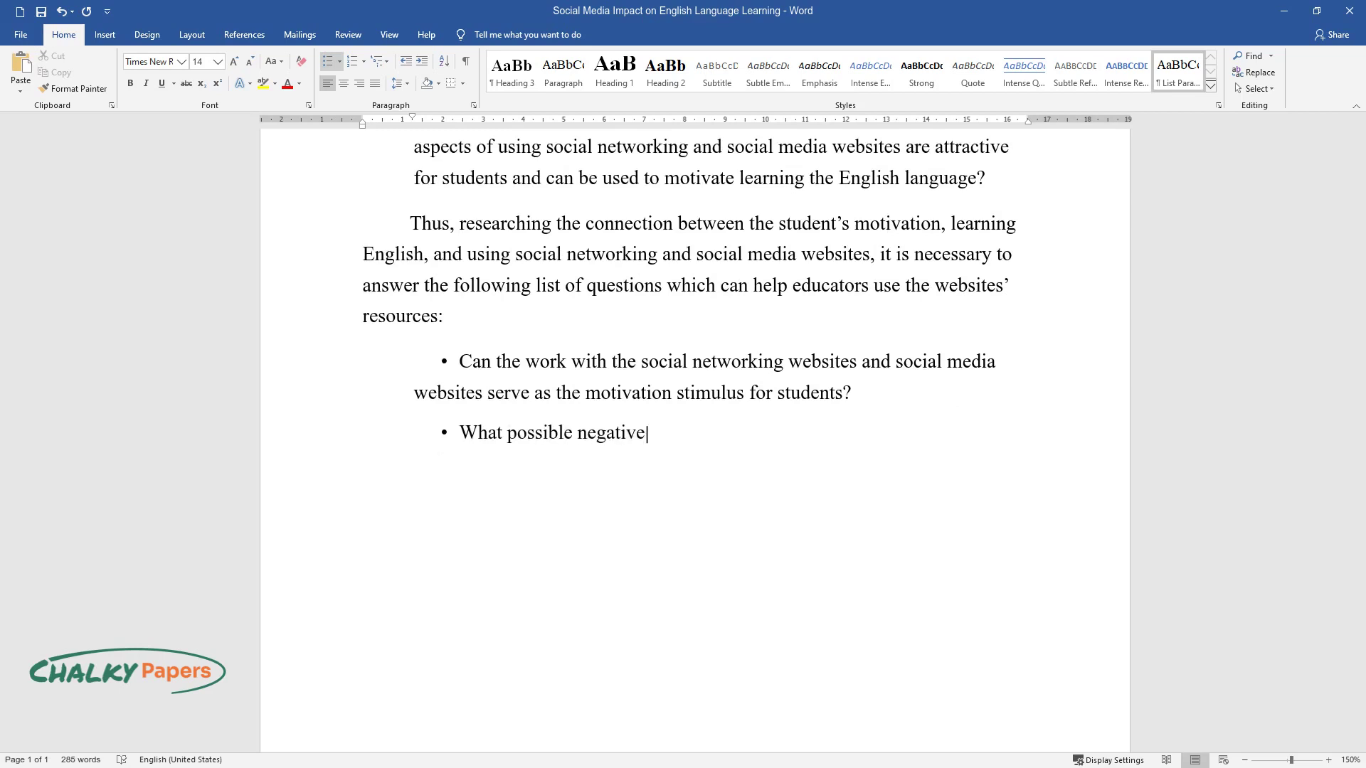
text( consequences of using social networking and social media websites sh)
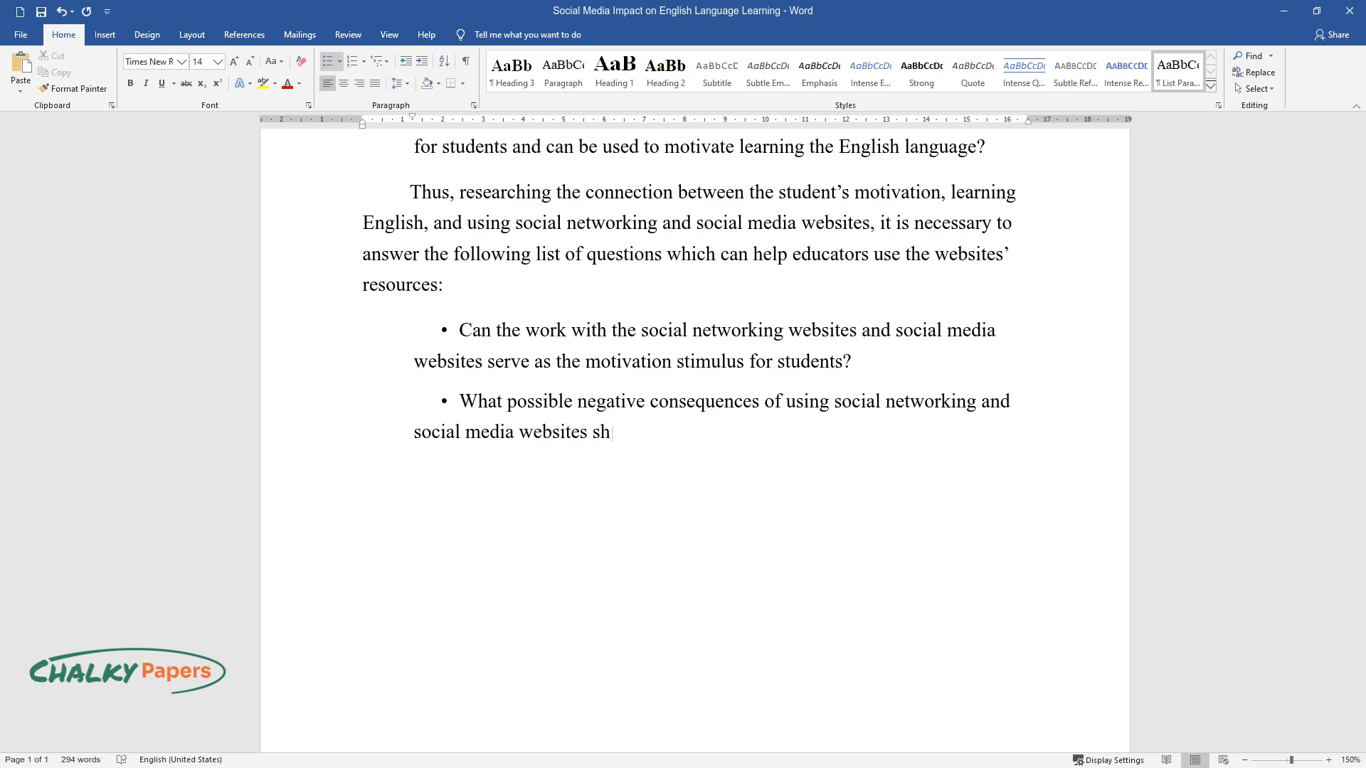
text(ould be noted and addressed by educators?)
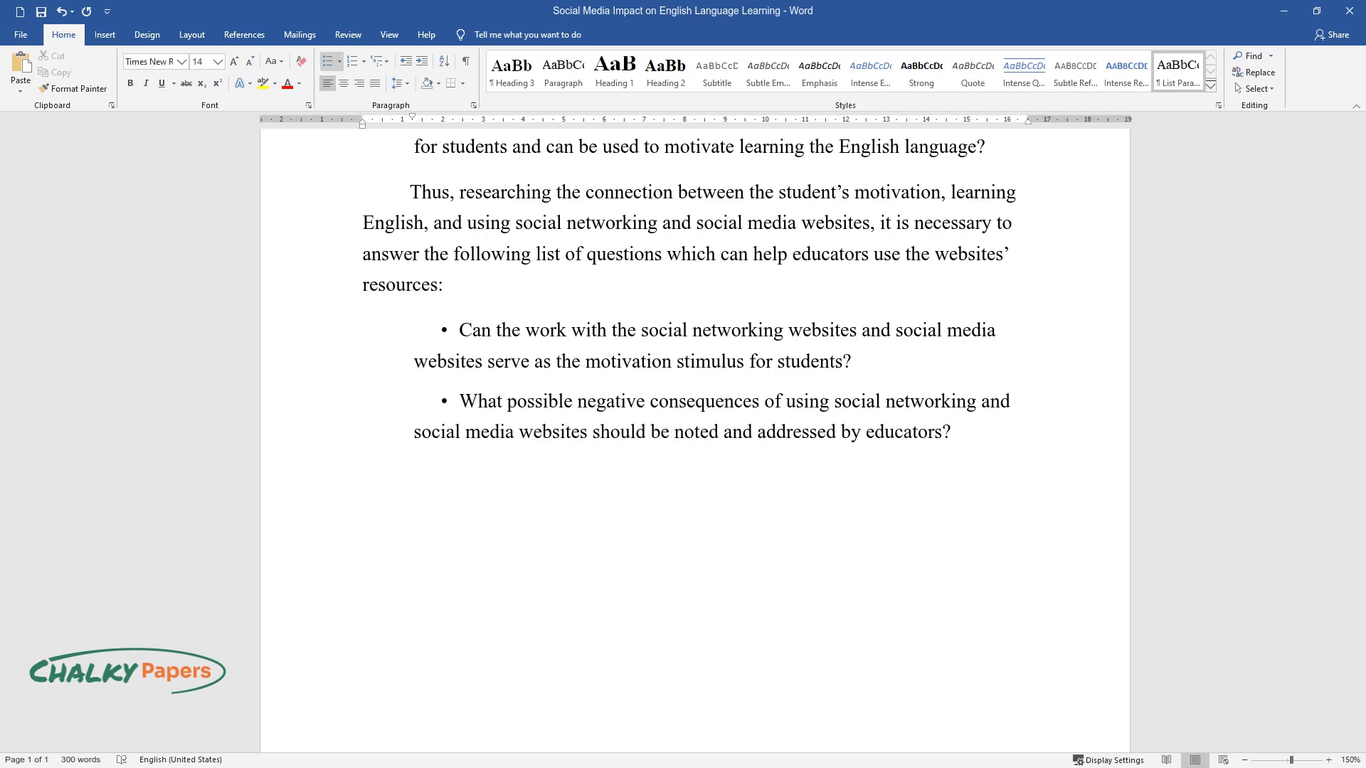
key(Return)
text(What are )
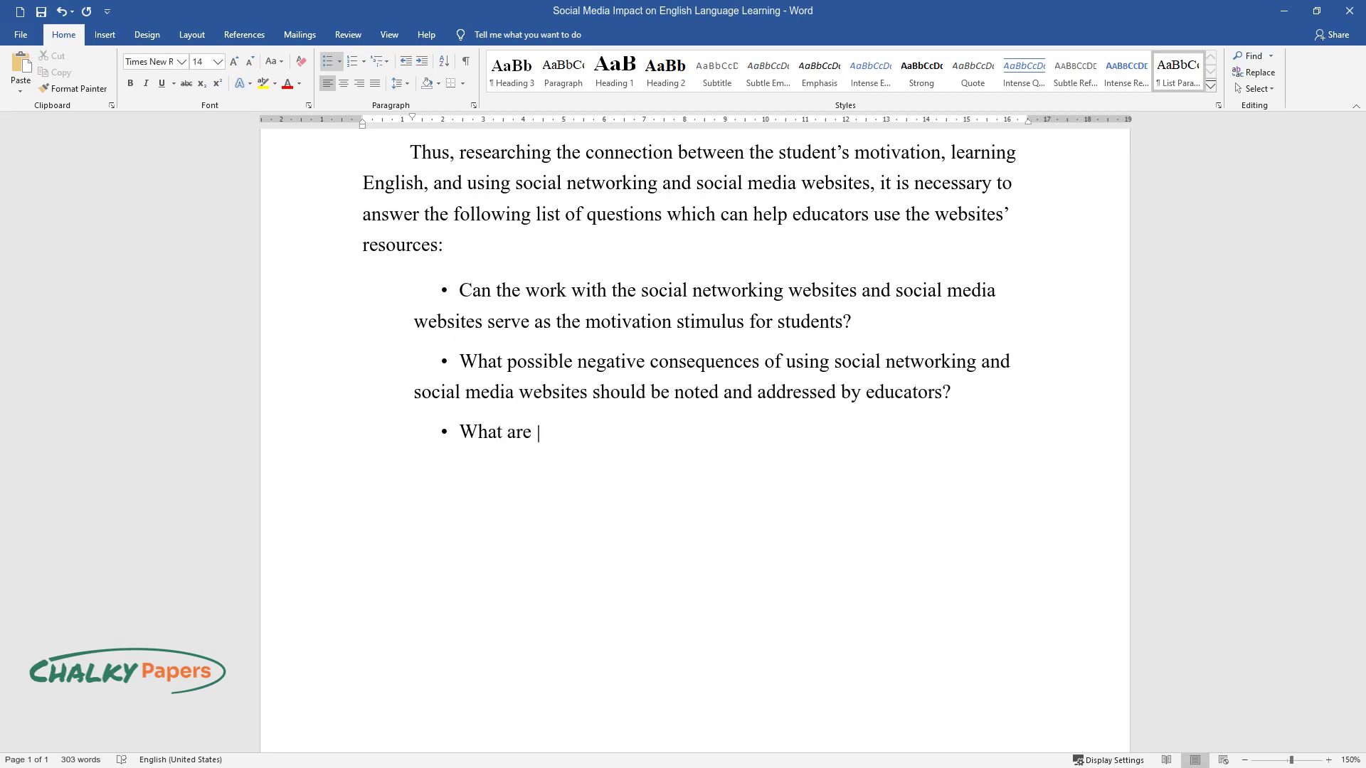
text(the potential benefits of motivating st)
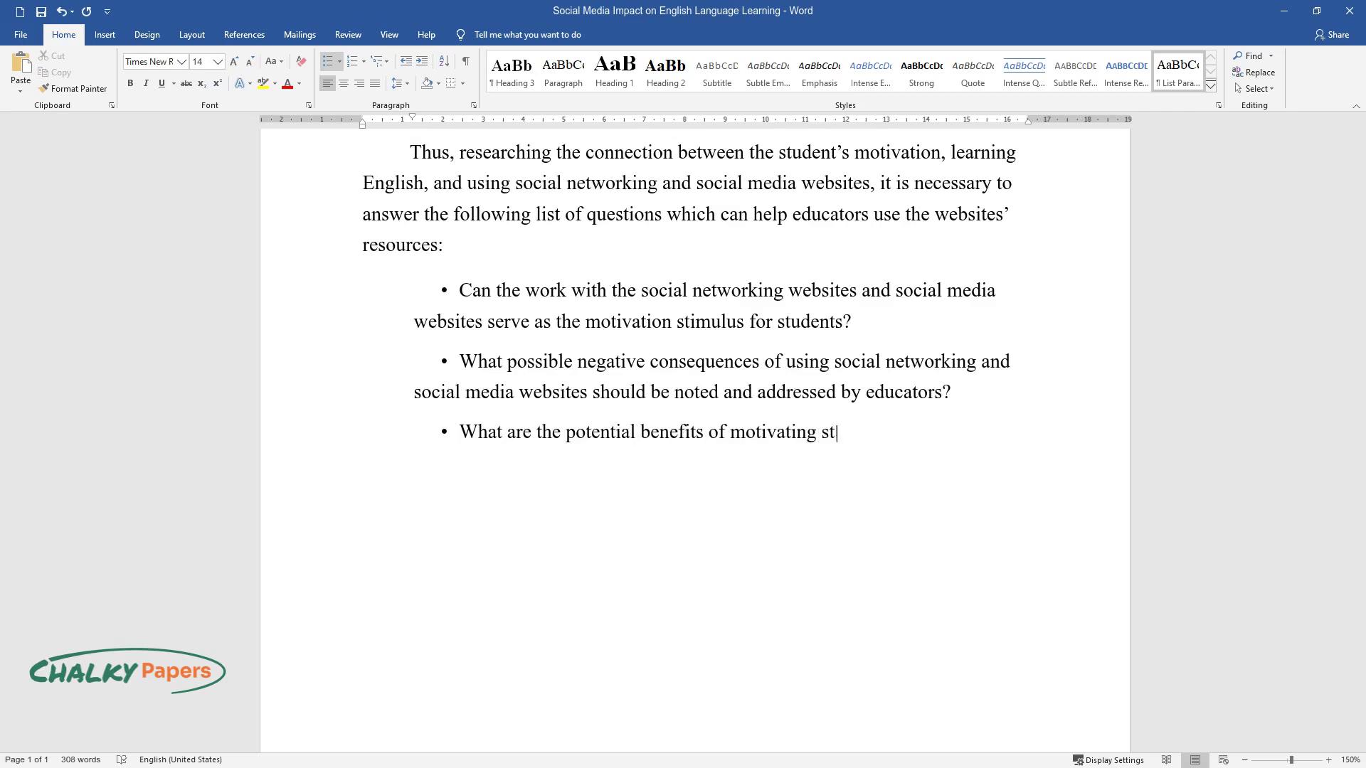
text(udents to learn the English language w)
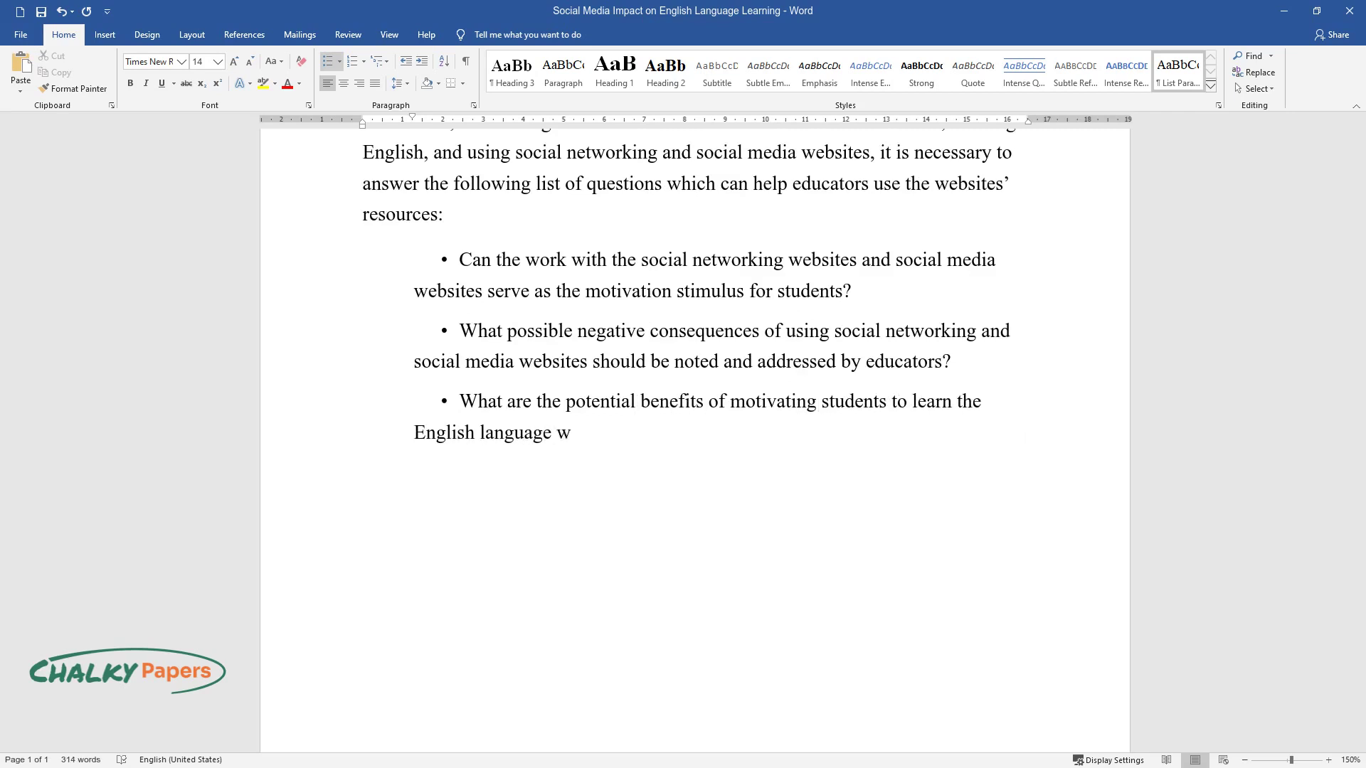
text(ith the help of social networking webs)
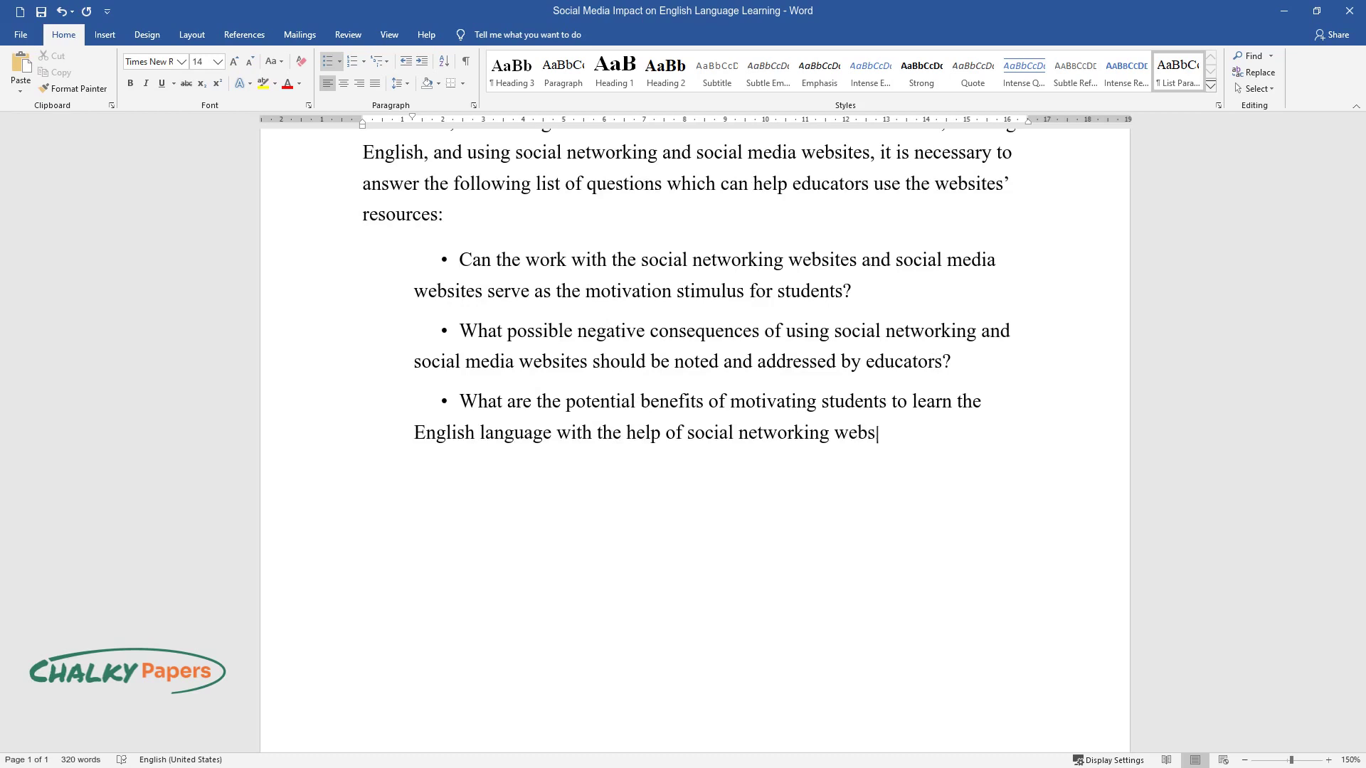
text(ites or social media websites?)
- Add 'The Rationale for the Research' heading and its paragraph linking student motivation and educators' methods
key(Down)
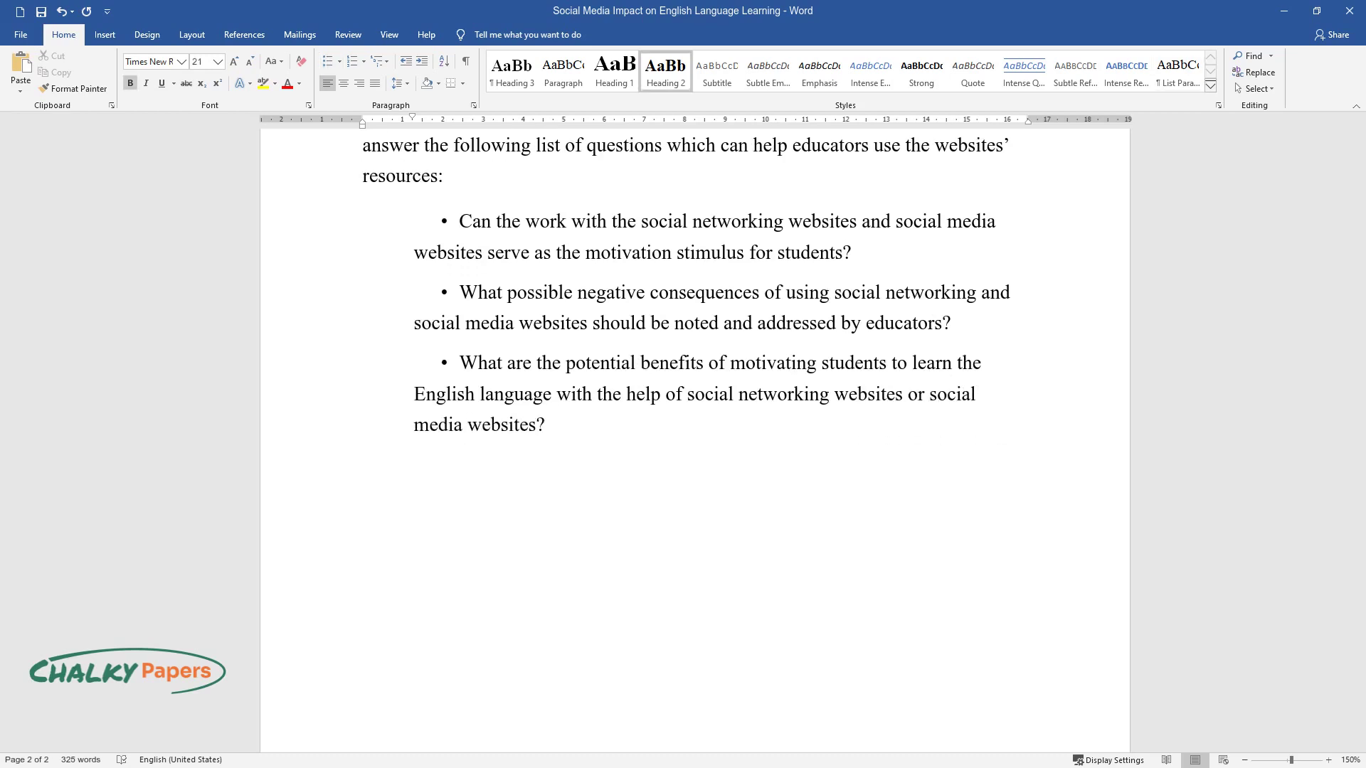
text(The Rationale for t)
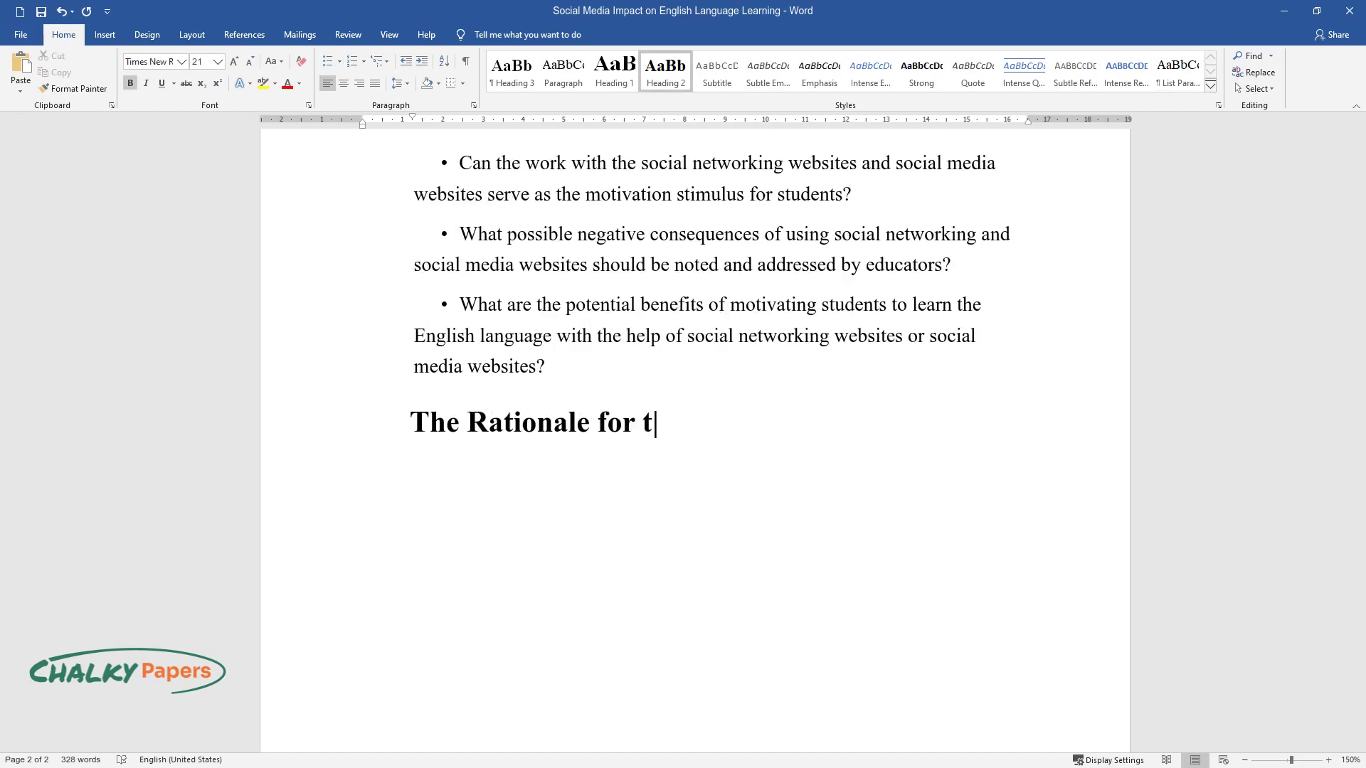
text(he Research)
key(Return)
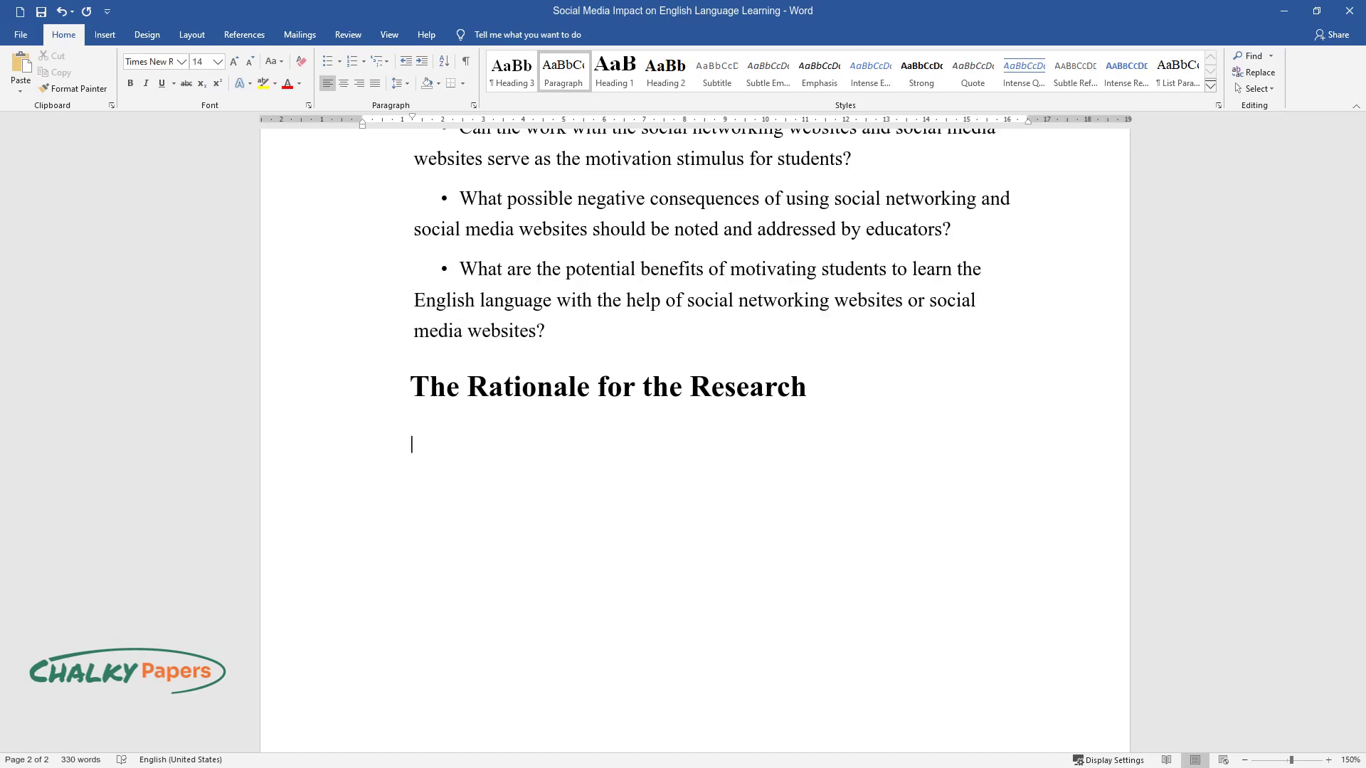
text(The research on the connectio)
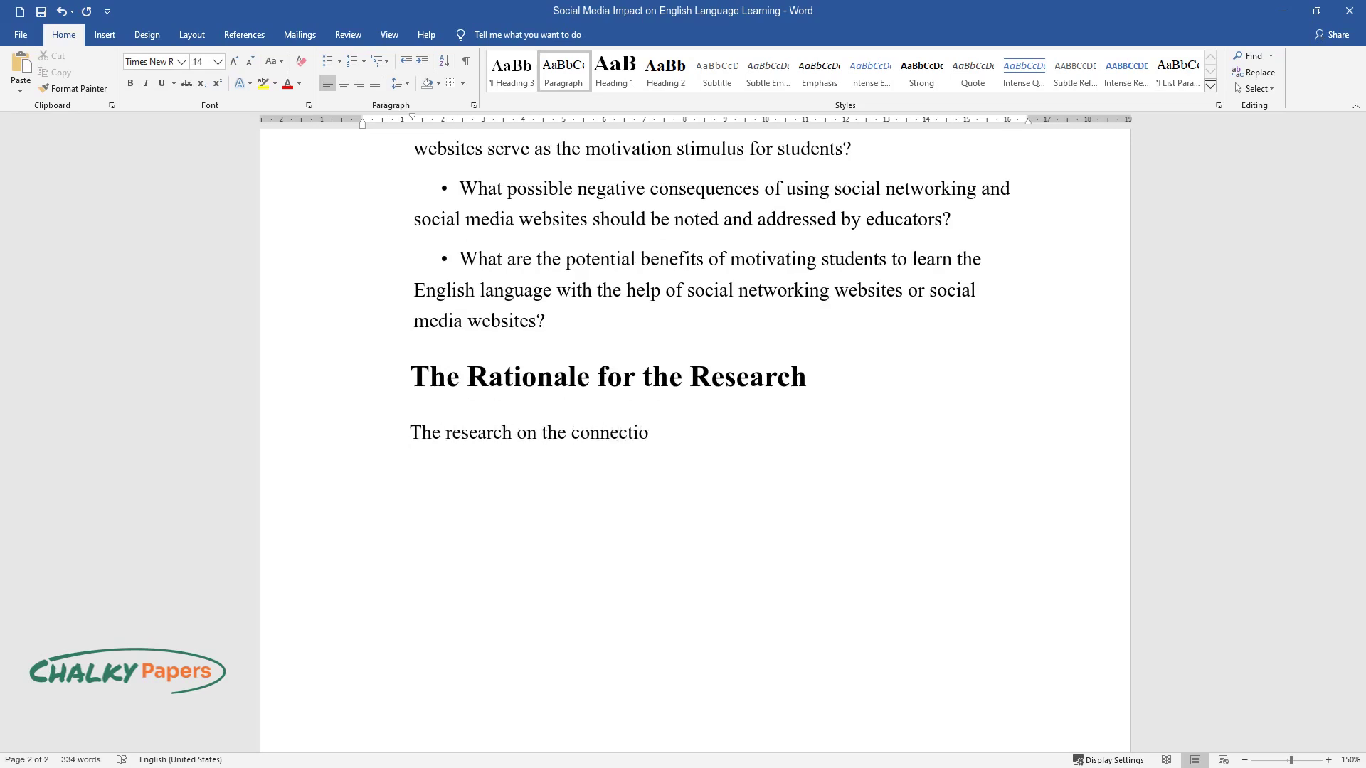
text(ns between the student's motivation, educators' methods)
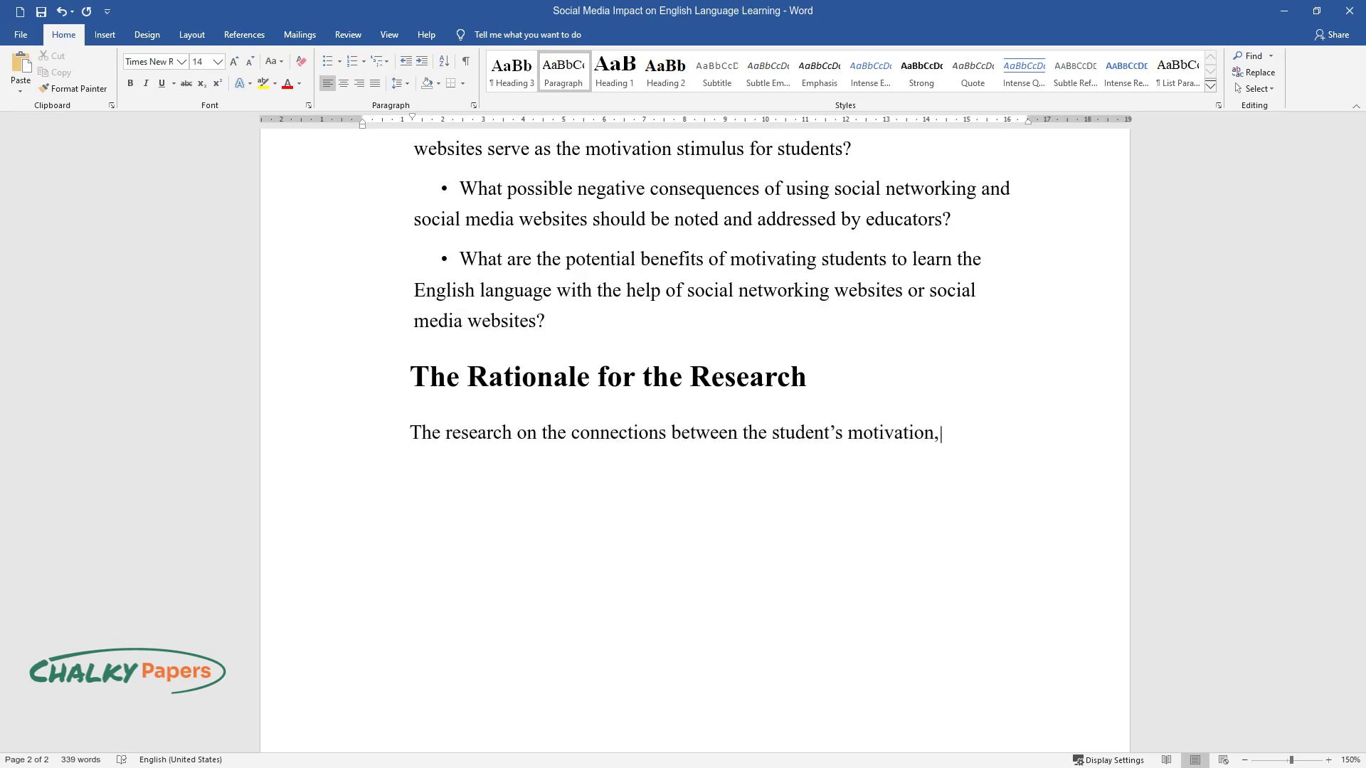
text(, and the use of social networks and social media websites is important and necessary within the mod)
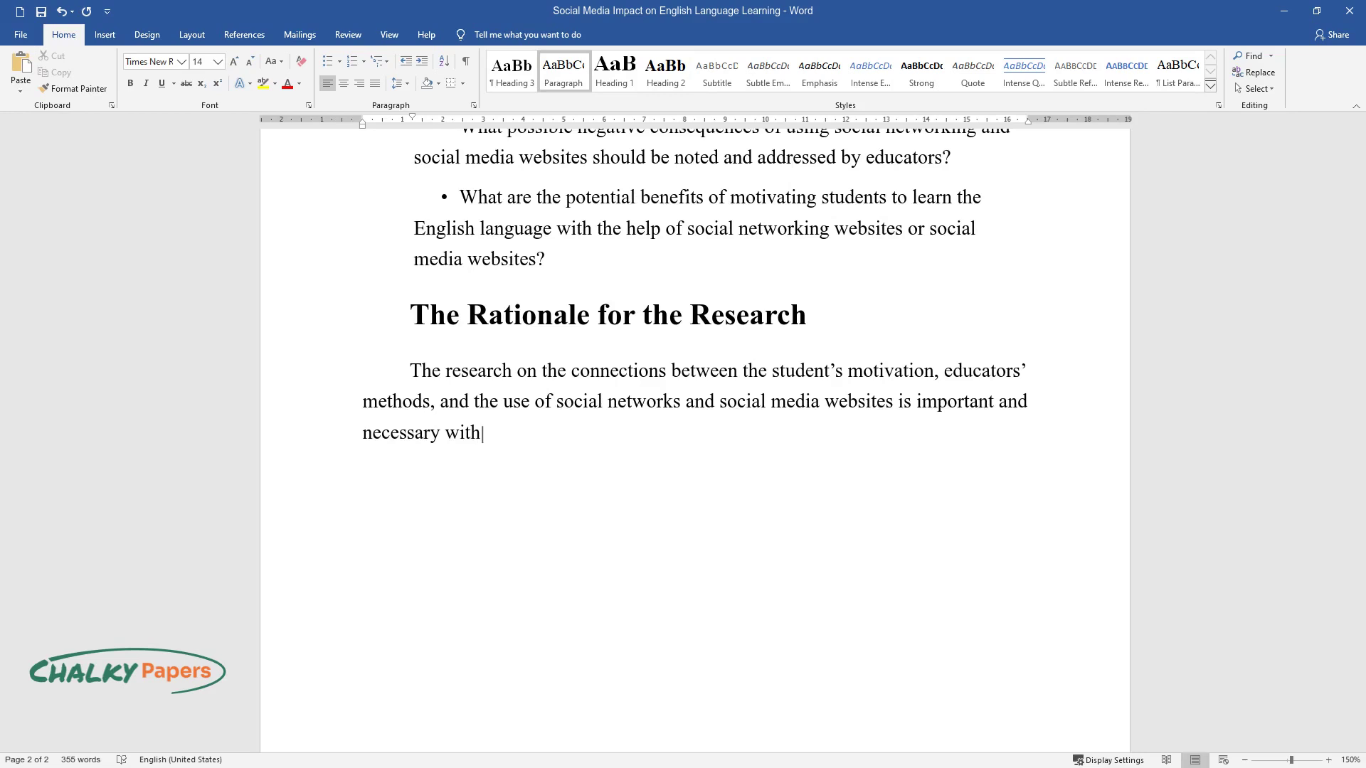
text(ern educational environment)
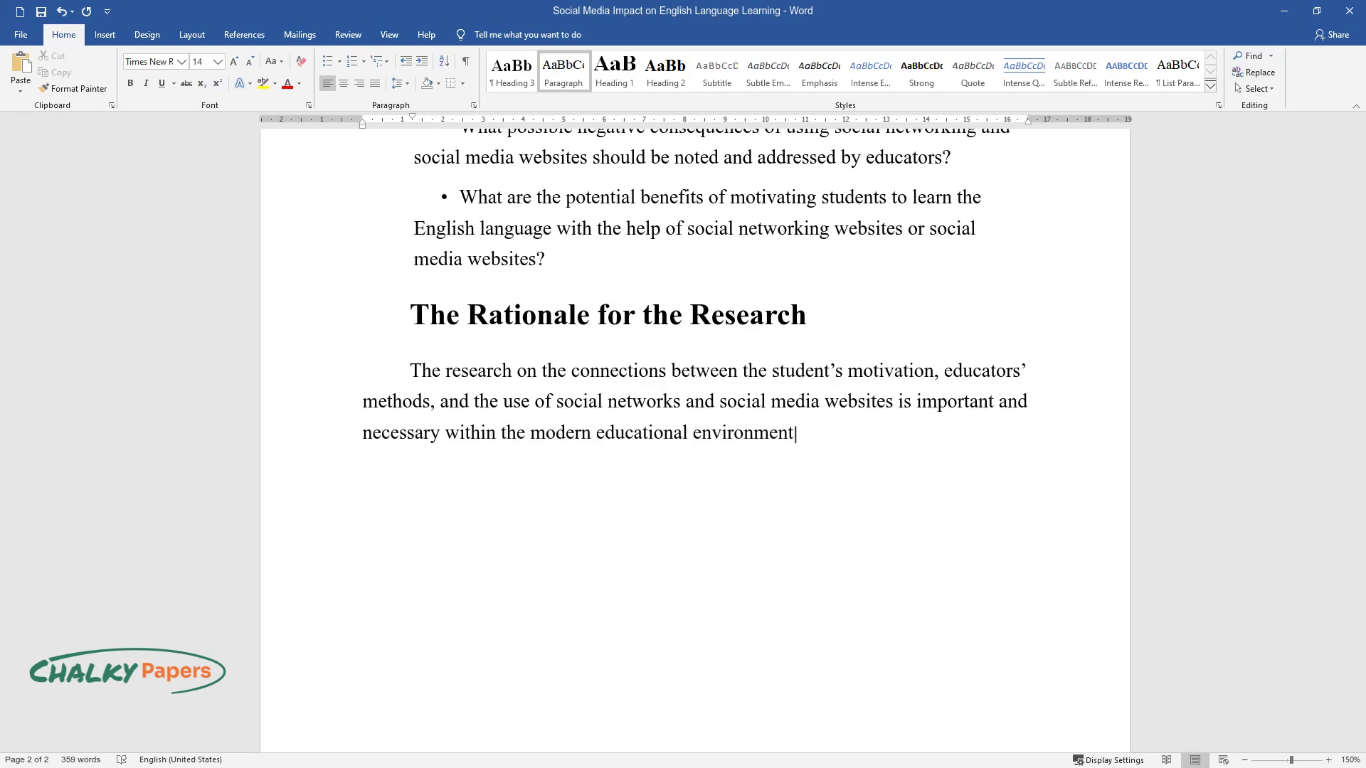
text(s because of the obvious popularity of social networks)
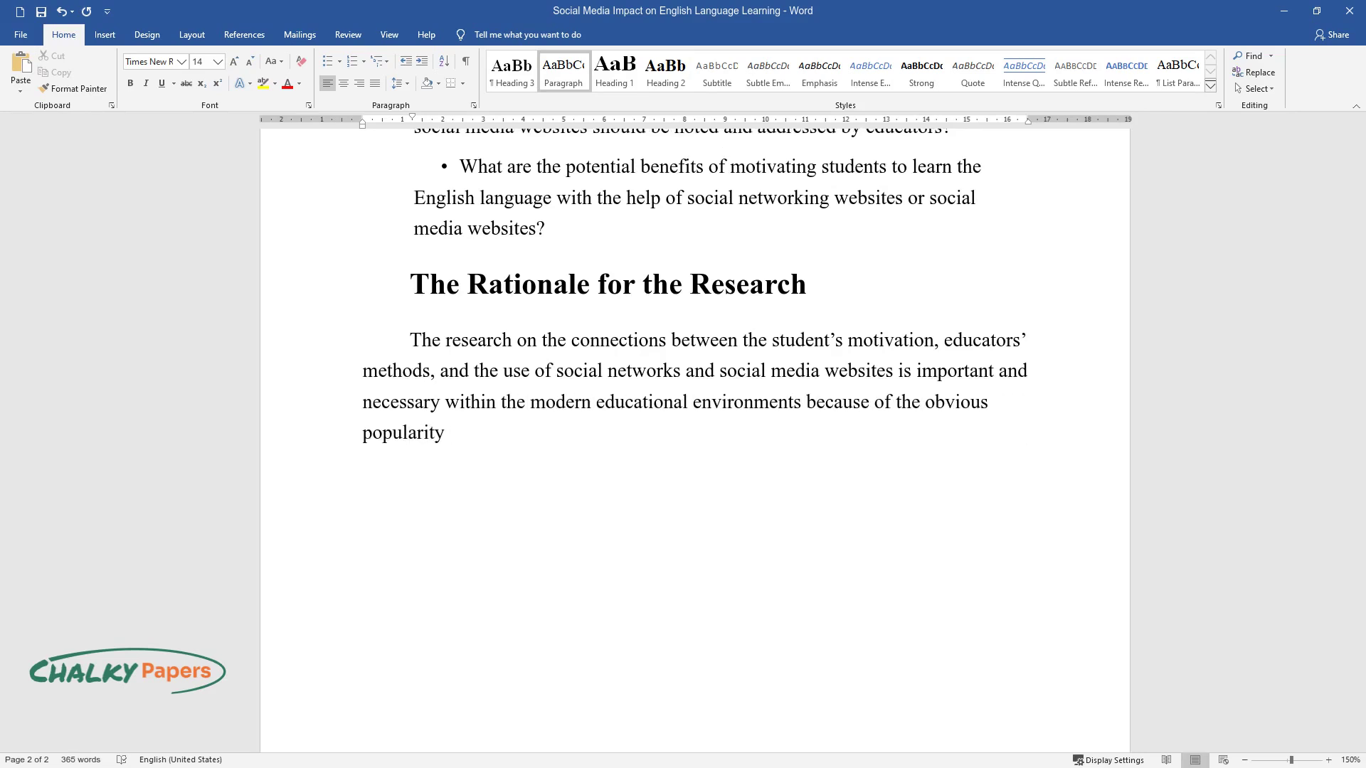
text( among the students. The focus on these popular resources can mo)
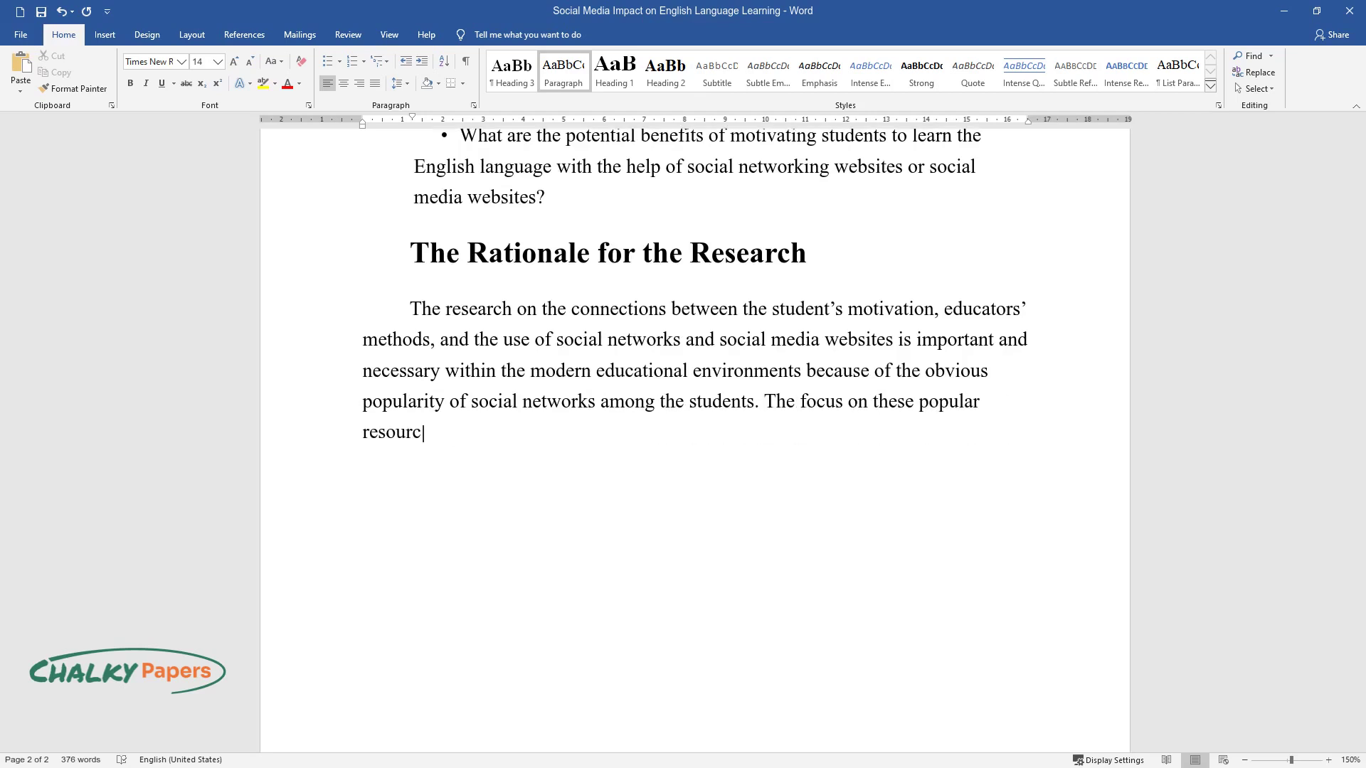
text(tivate students to pay more attention to learning English to sup)
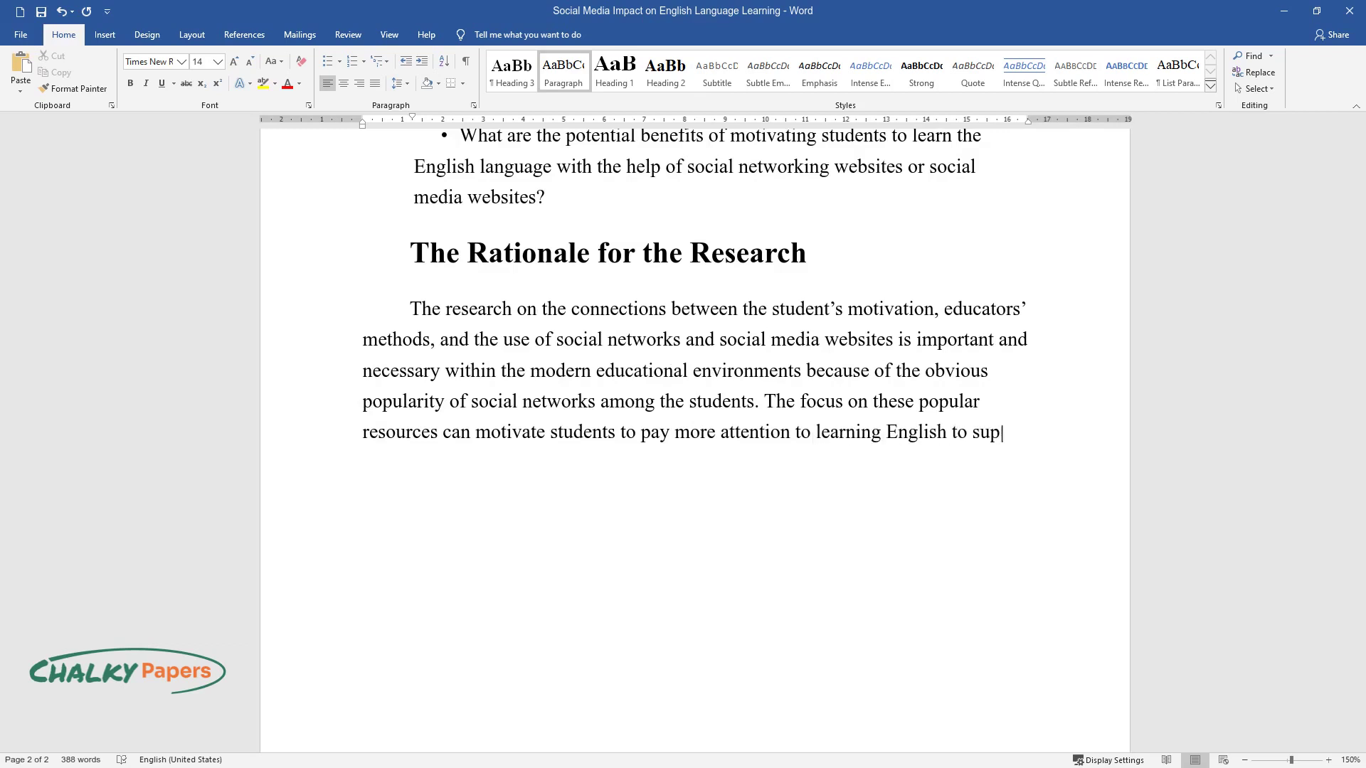
text(port the relations developed with the)
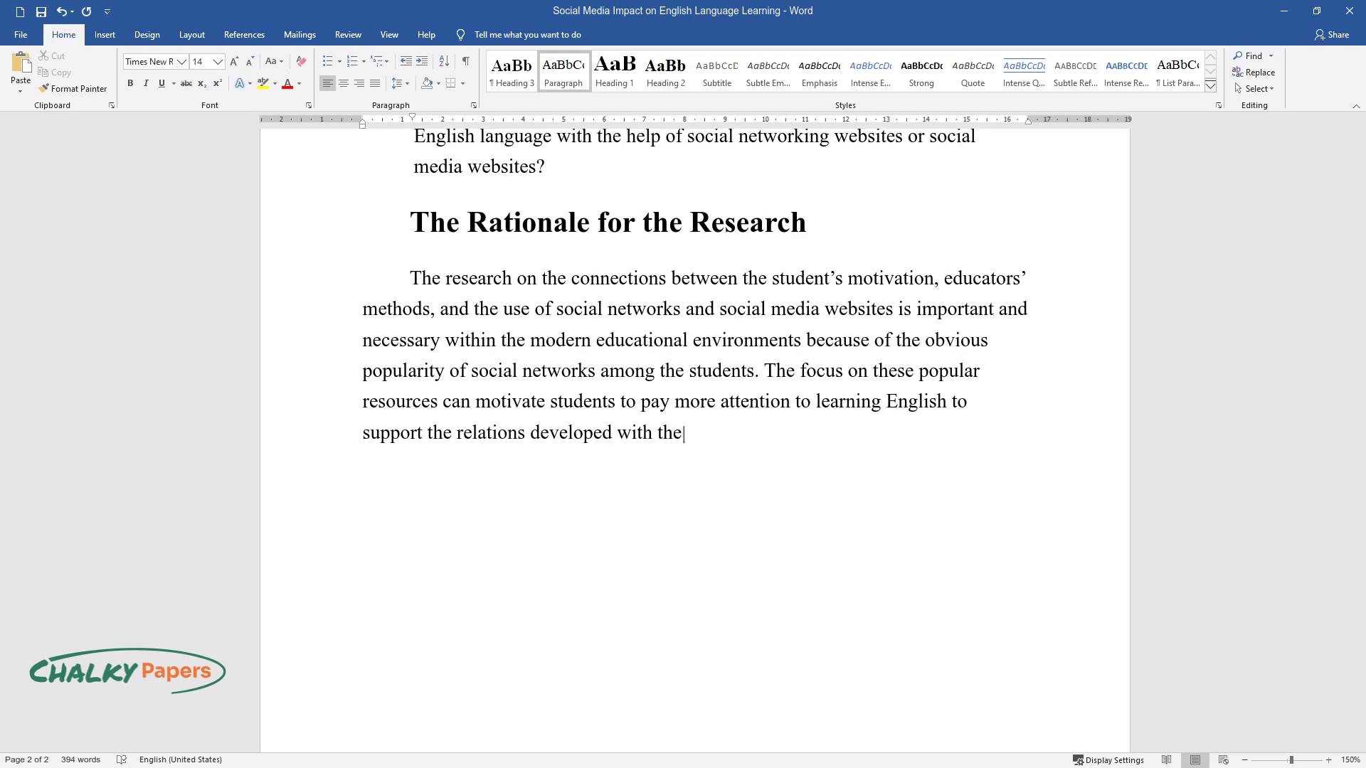
text( help of networks and improve the la)
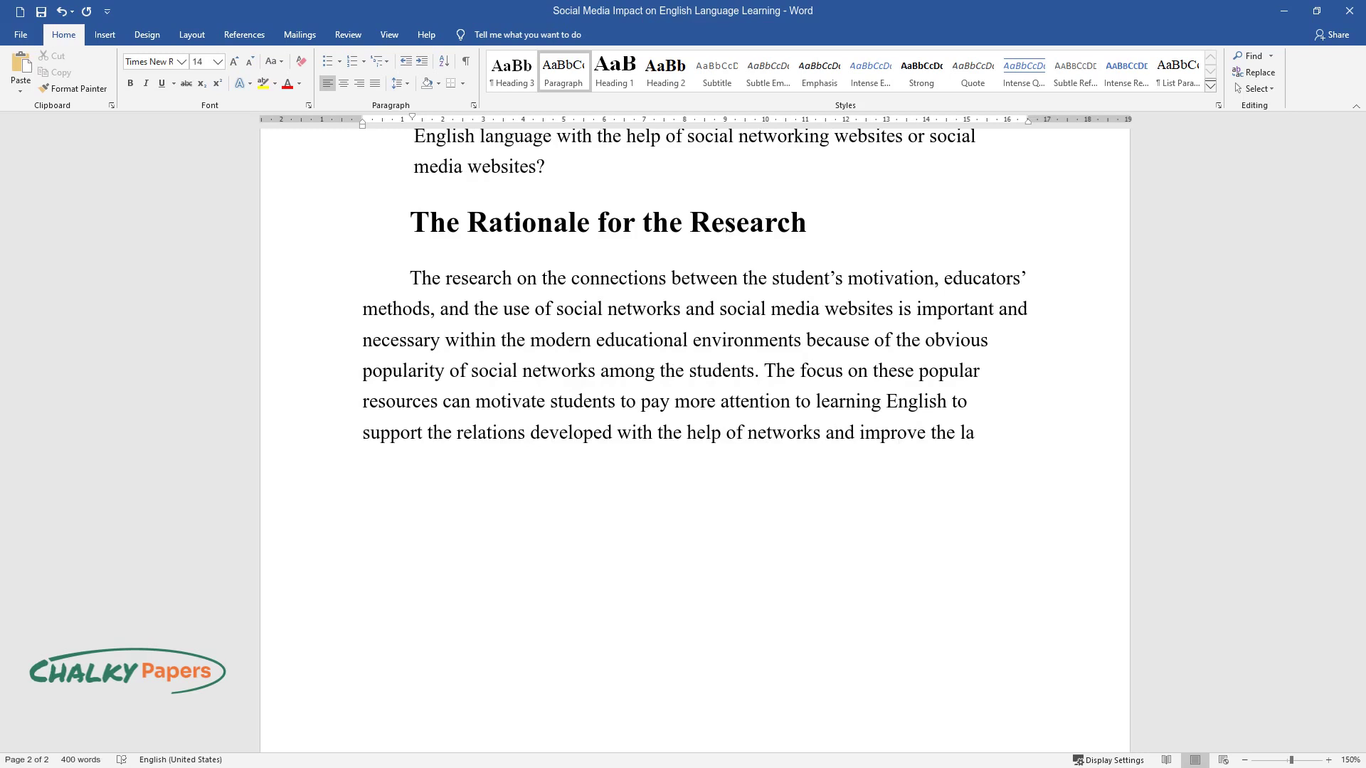
text(nguage competency. Educators are inclined to use technologies and web re)
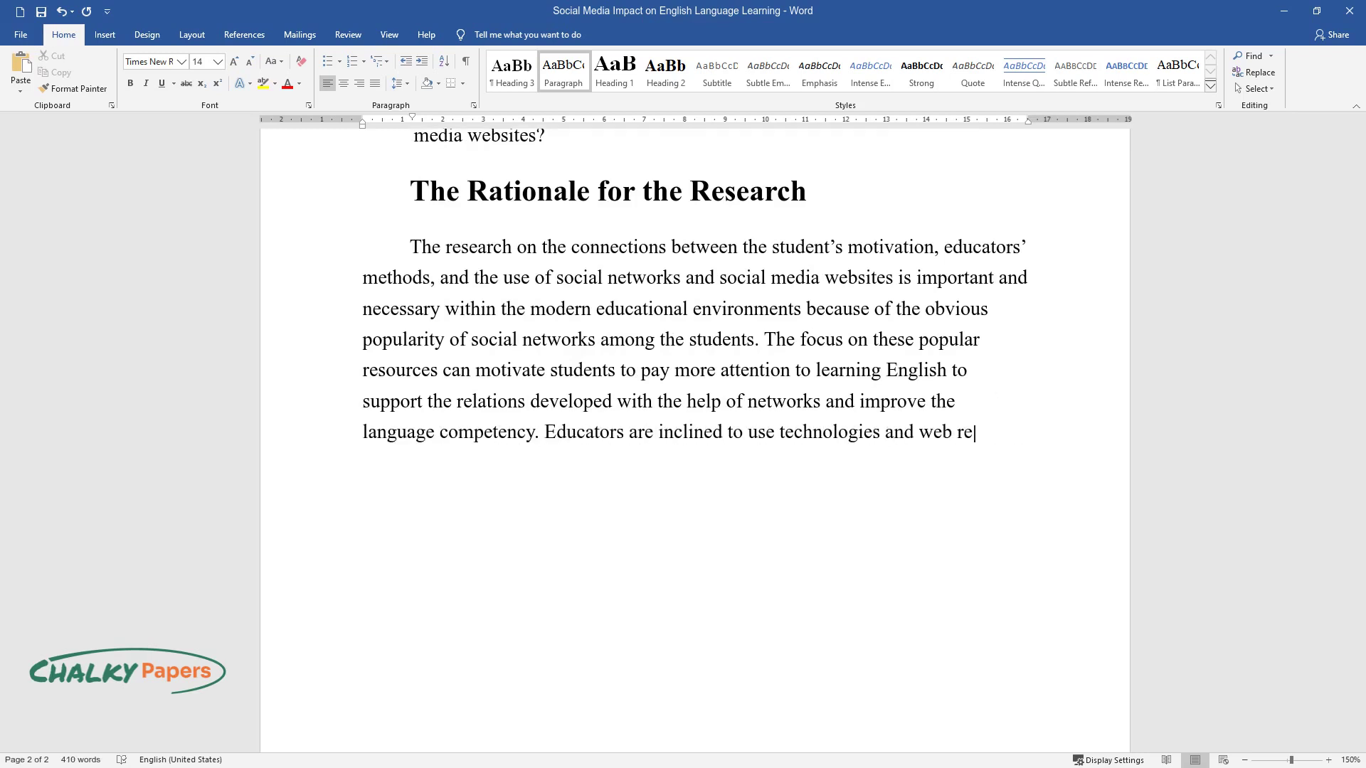
text(sources to motivate the students’ le)
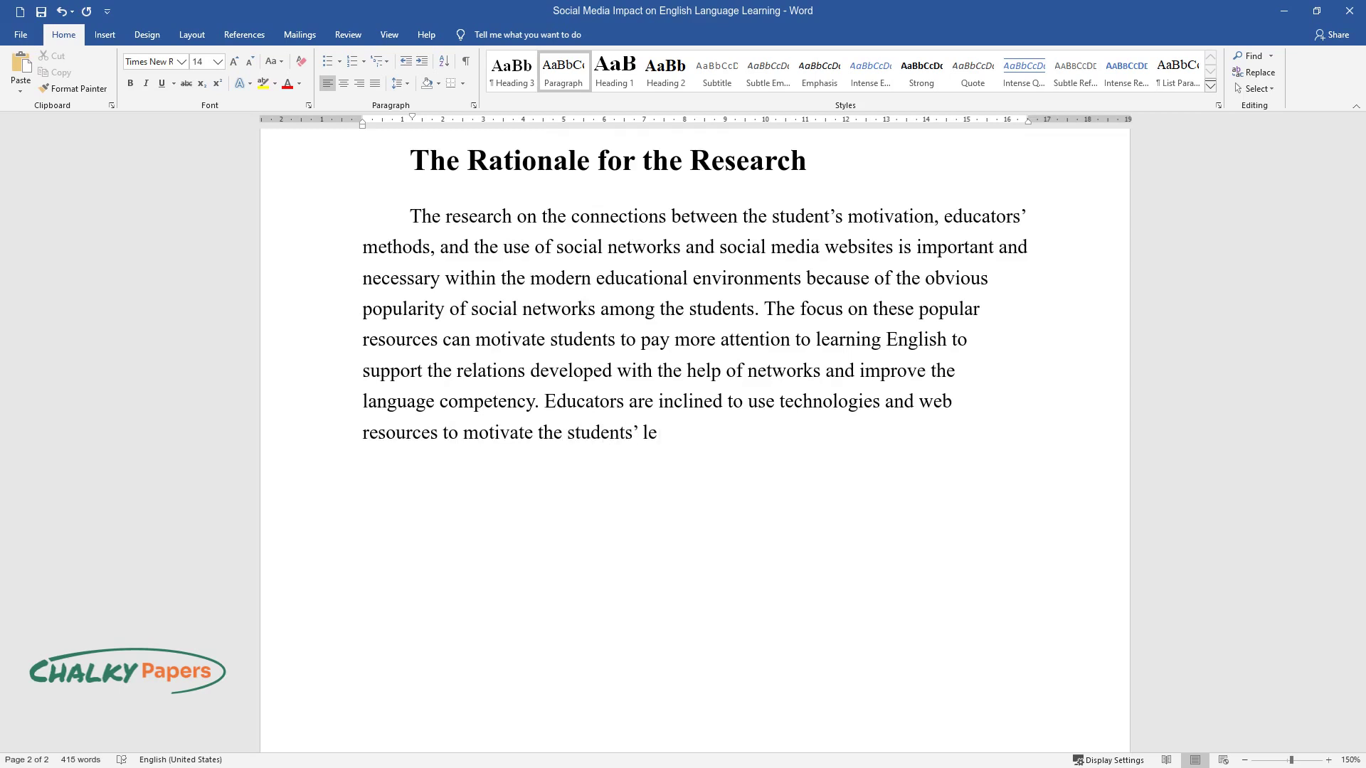
text(arning activities, and the focus on social networks and social media websites addre)
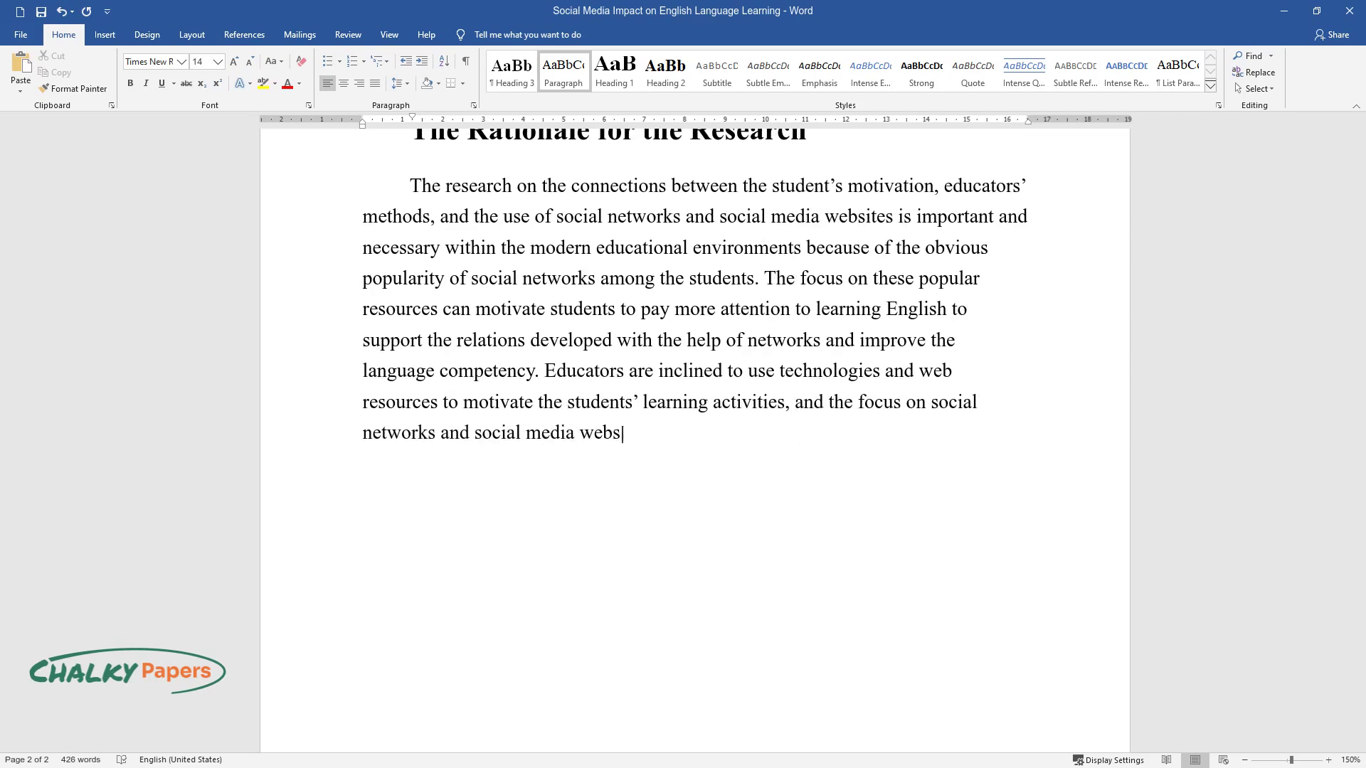
text(sses the current tendencies in the educational environment. From this po)
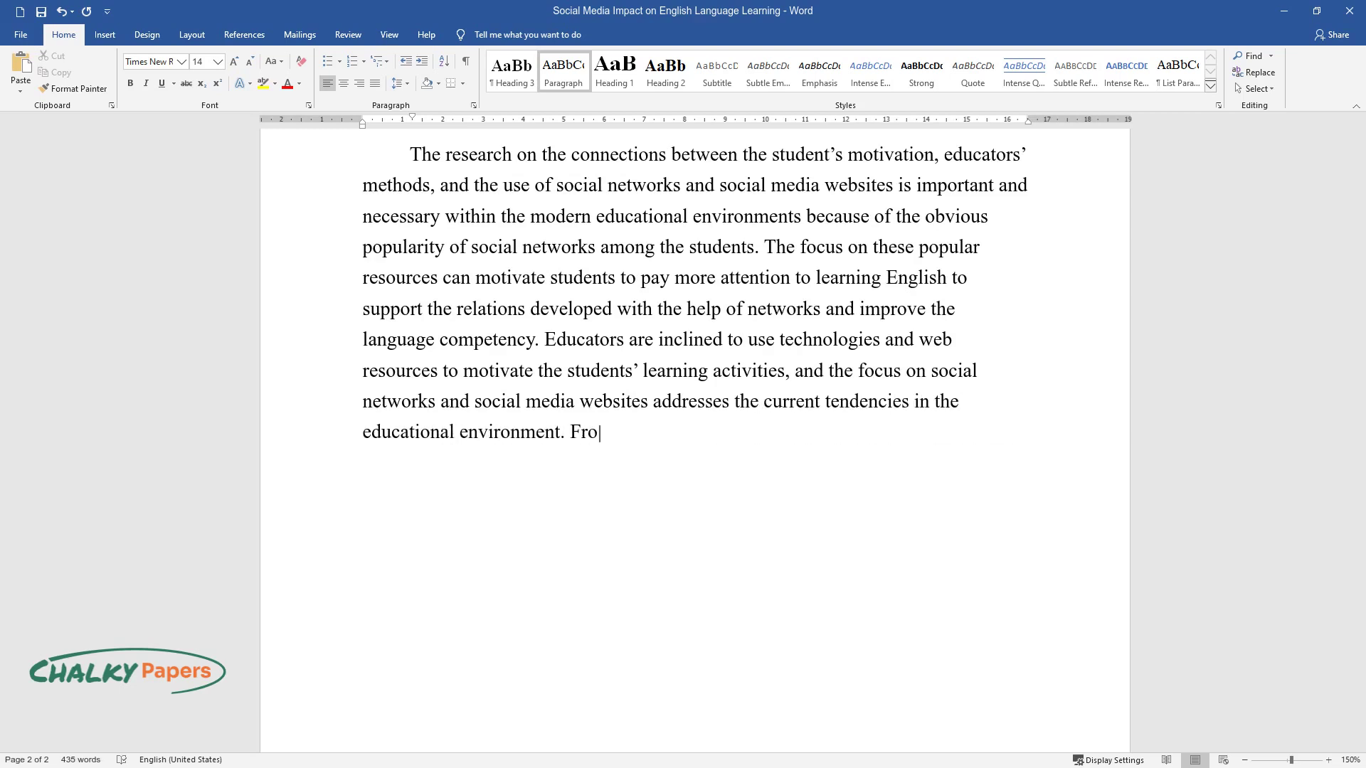
text(int, further research is ne)
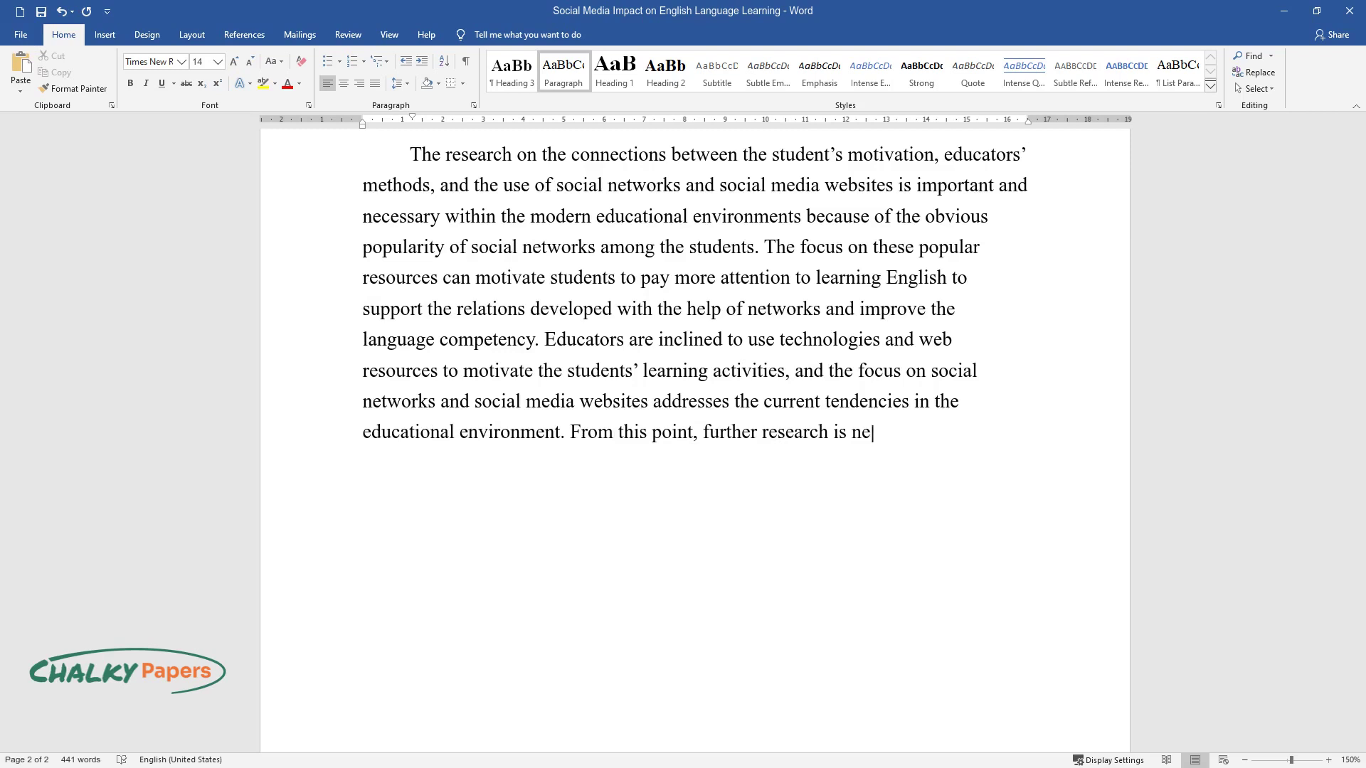
text(cessary to discuss the approaches and)
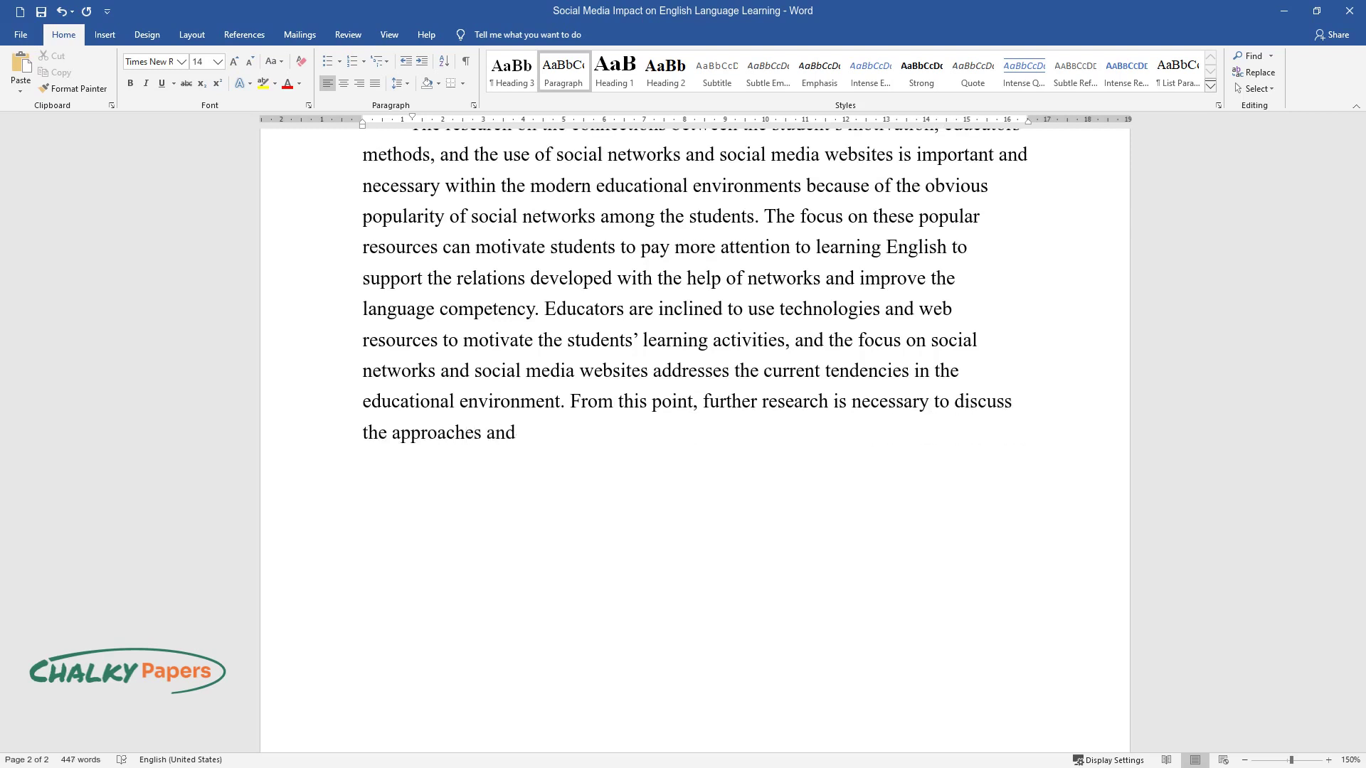
text( techniques in motivating students to learn the English language with the help of social networks and social)
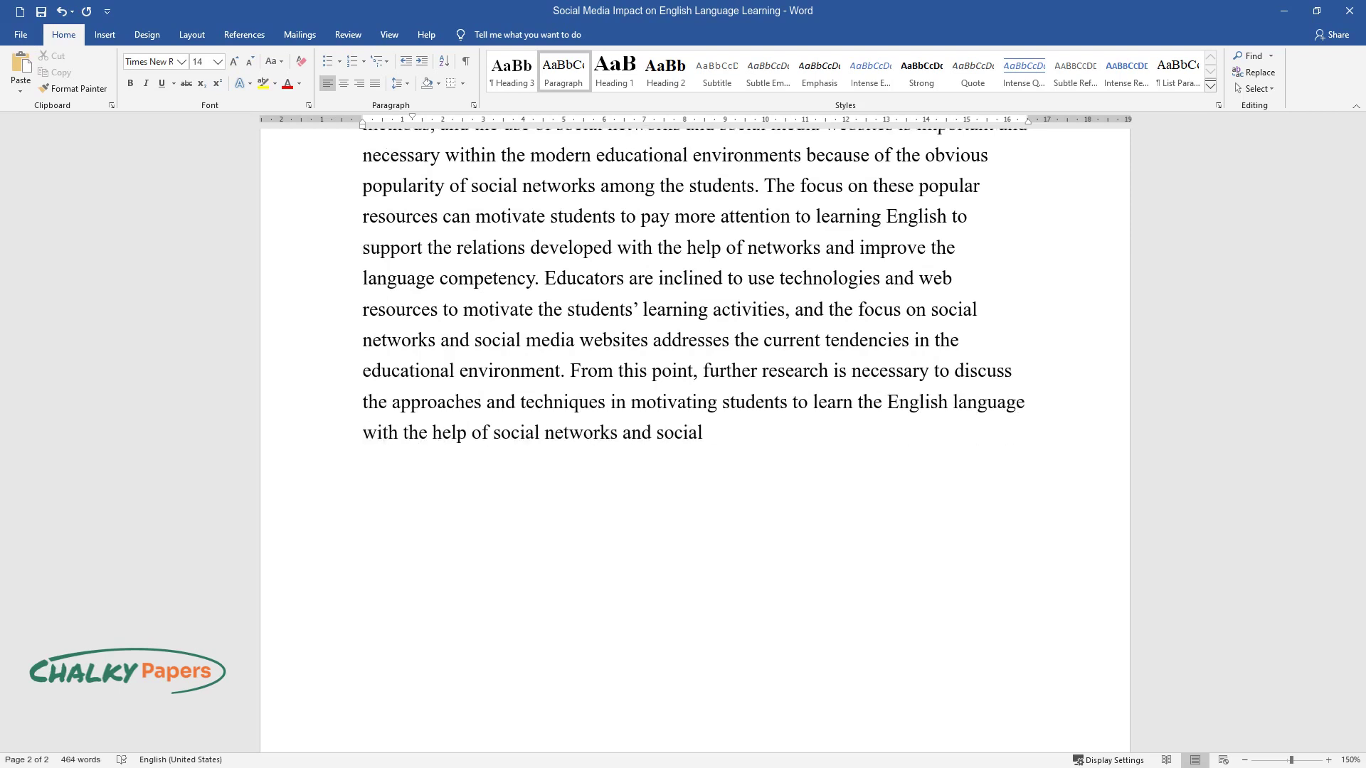
text( media websites.)
- Add the 'Literature Review' heading and a paragraph presenting social media as a highly motivating learning practice
key(Return)
text(Literature Review)
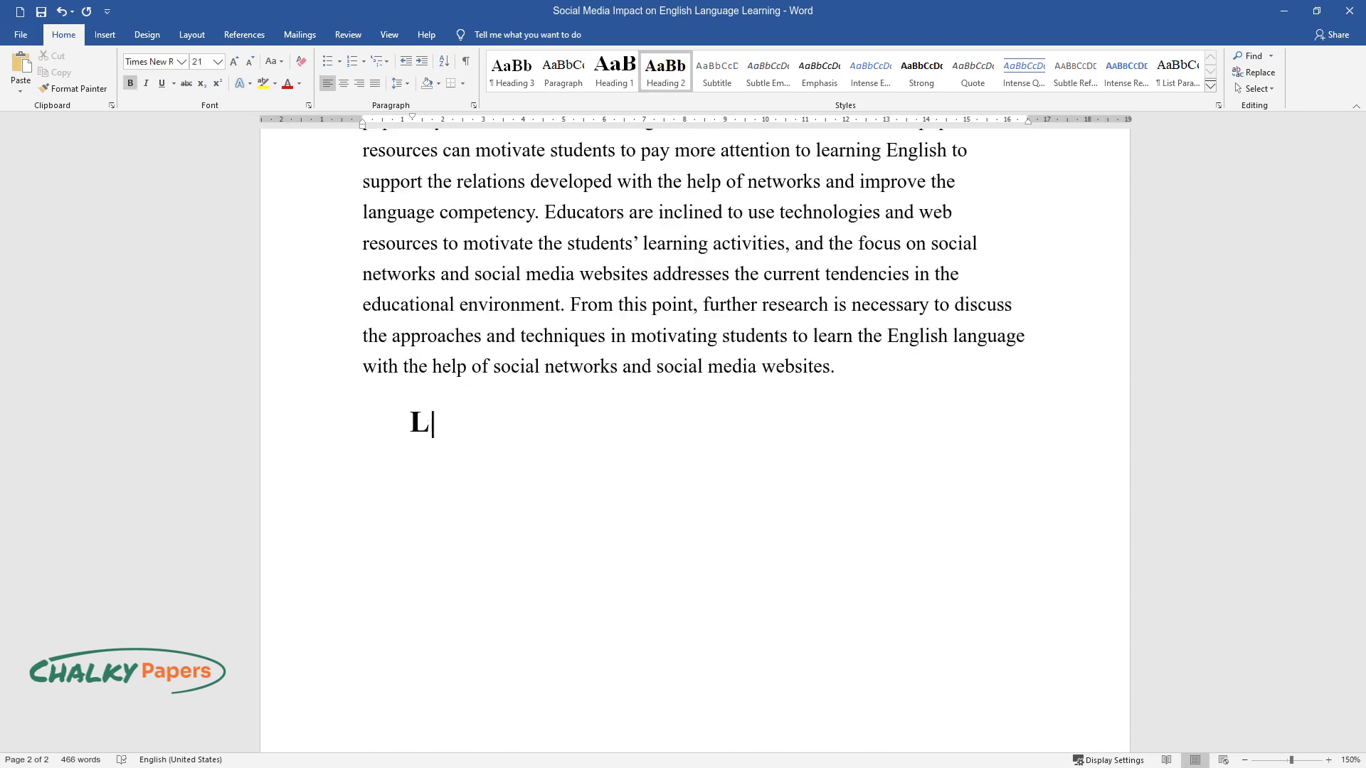
key(Return)
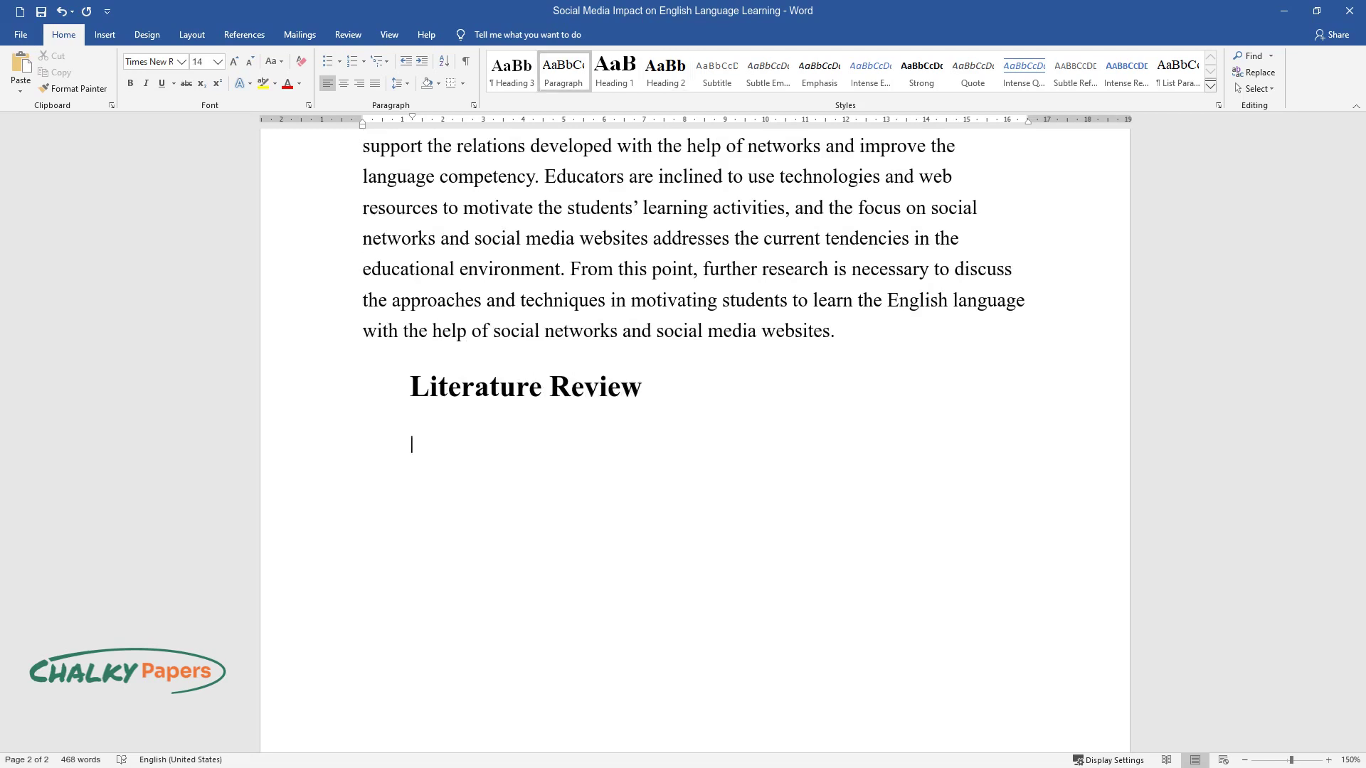
text(Students and educa)
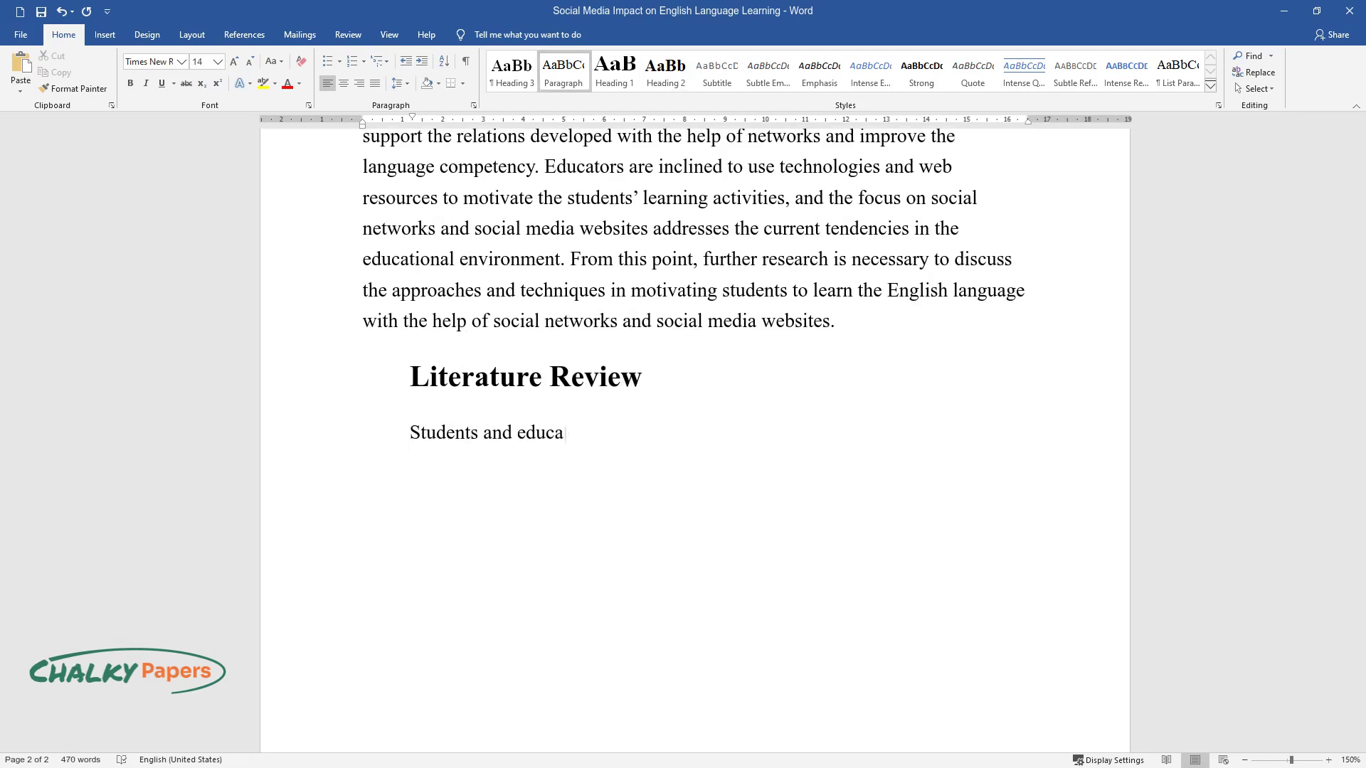
text(tors discuss the use of social media and networks i)
text(ng as a hi)
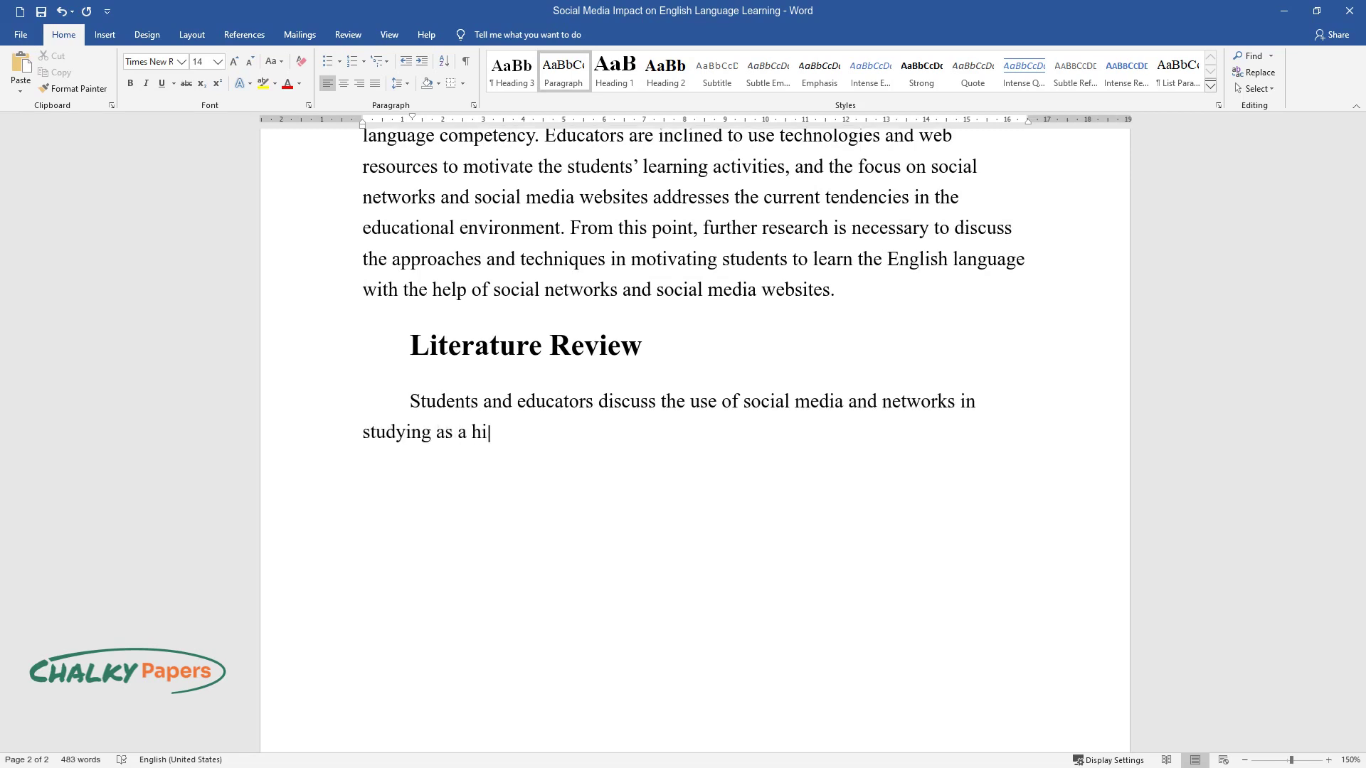
text(ghly motivating practice. The main factors to increase the motivation are the opportunity for informal )
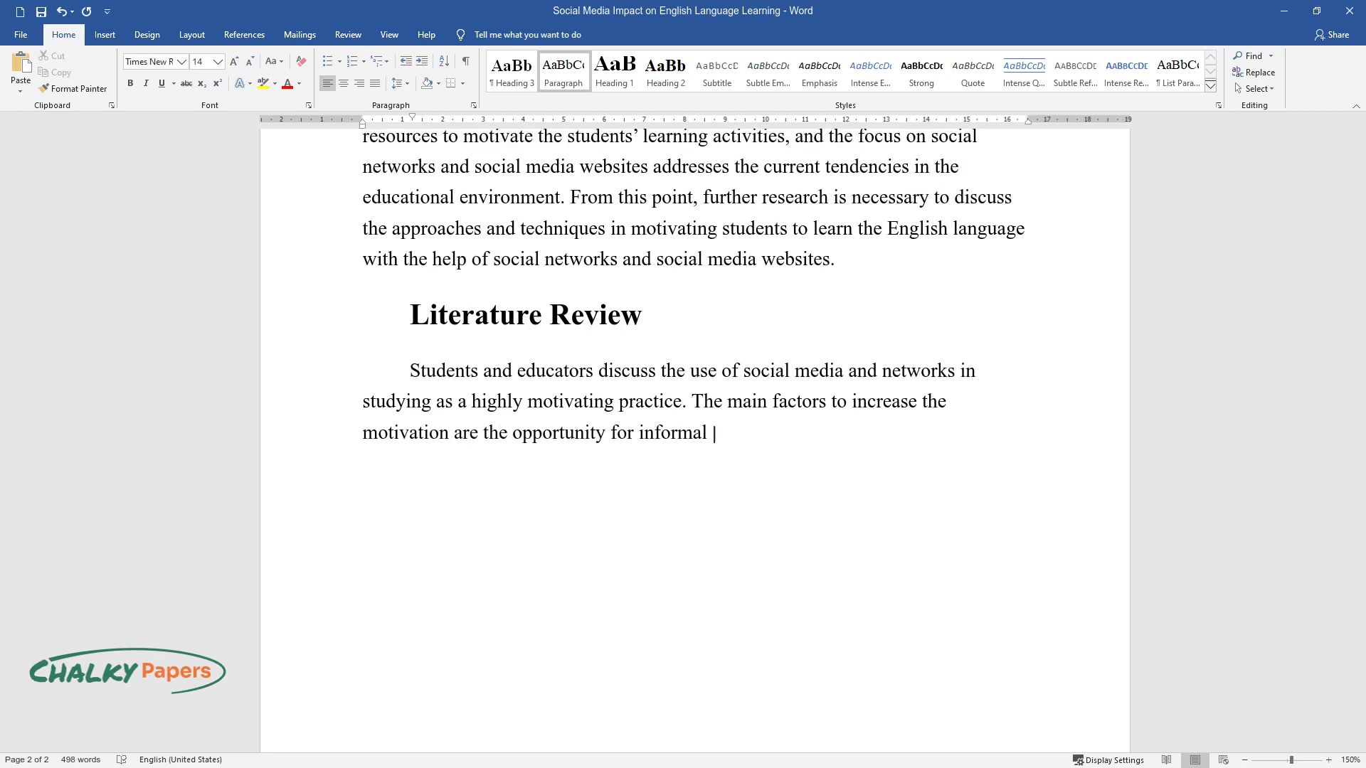
text(communication and active socializa)
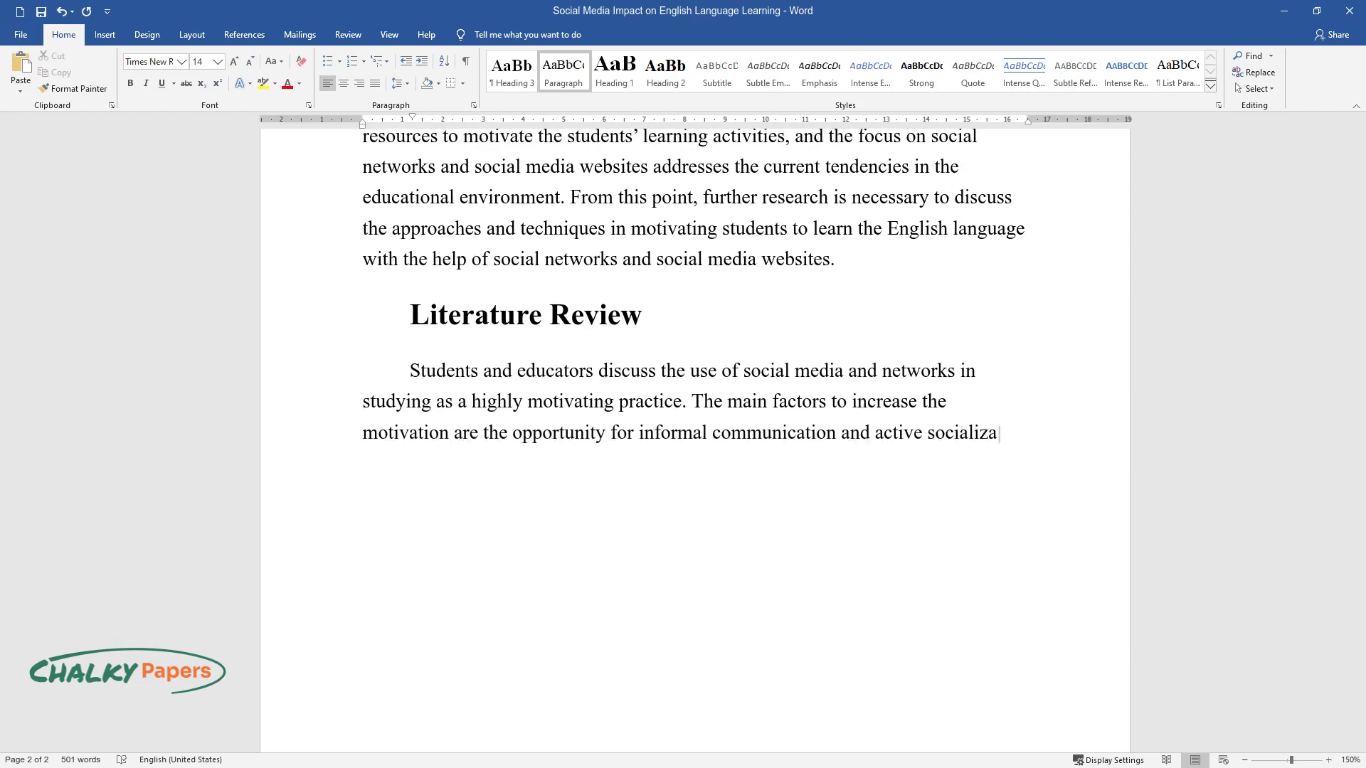
text(tion. Thus, the use of Facebook and )
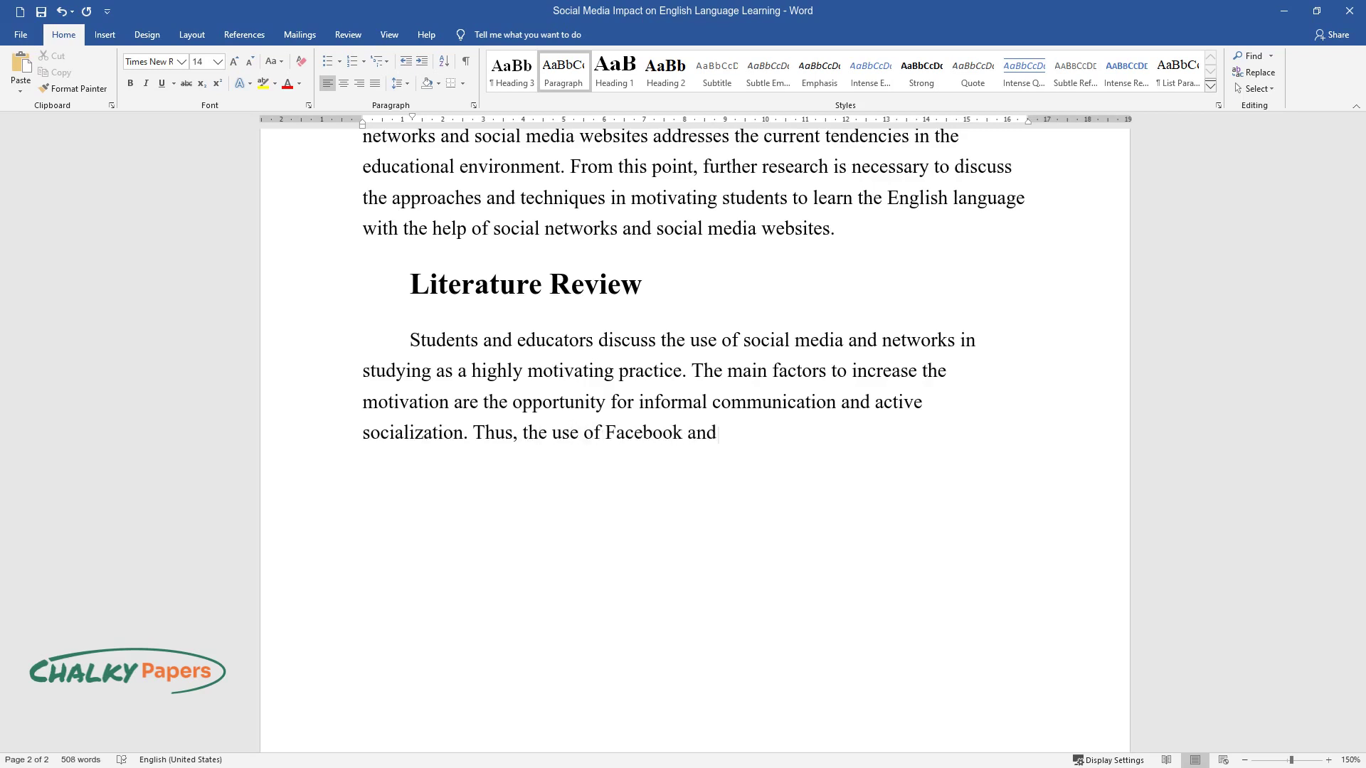
text(other social networks can be disc)
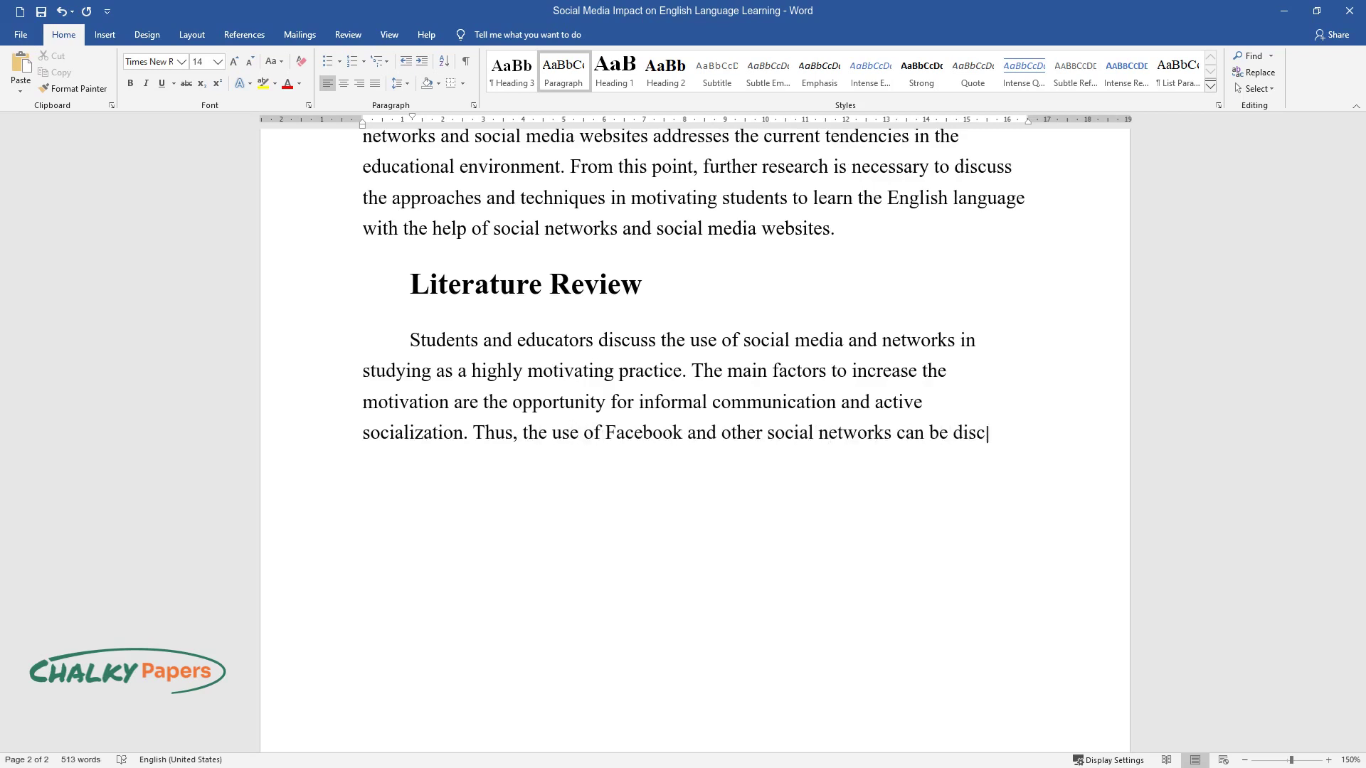
text(ussed as contributing to students')
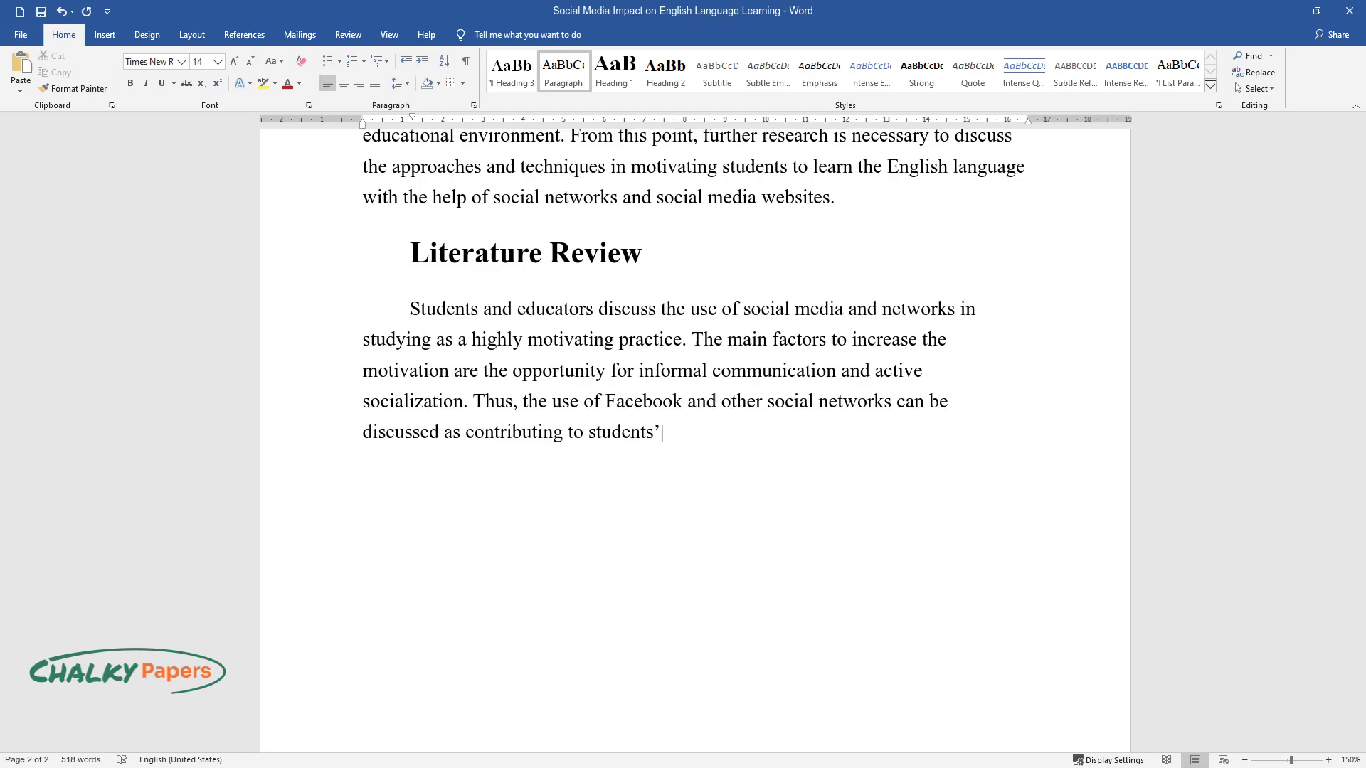
text( multitasking activities. Neverthel)
text(ess, the researchers state)
text( that there are many posi)
text(tive and negative )
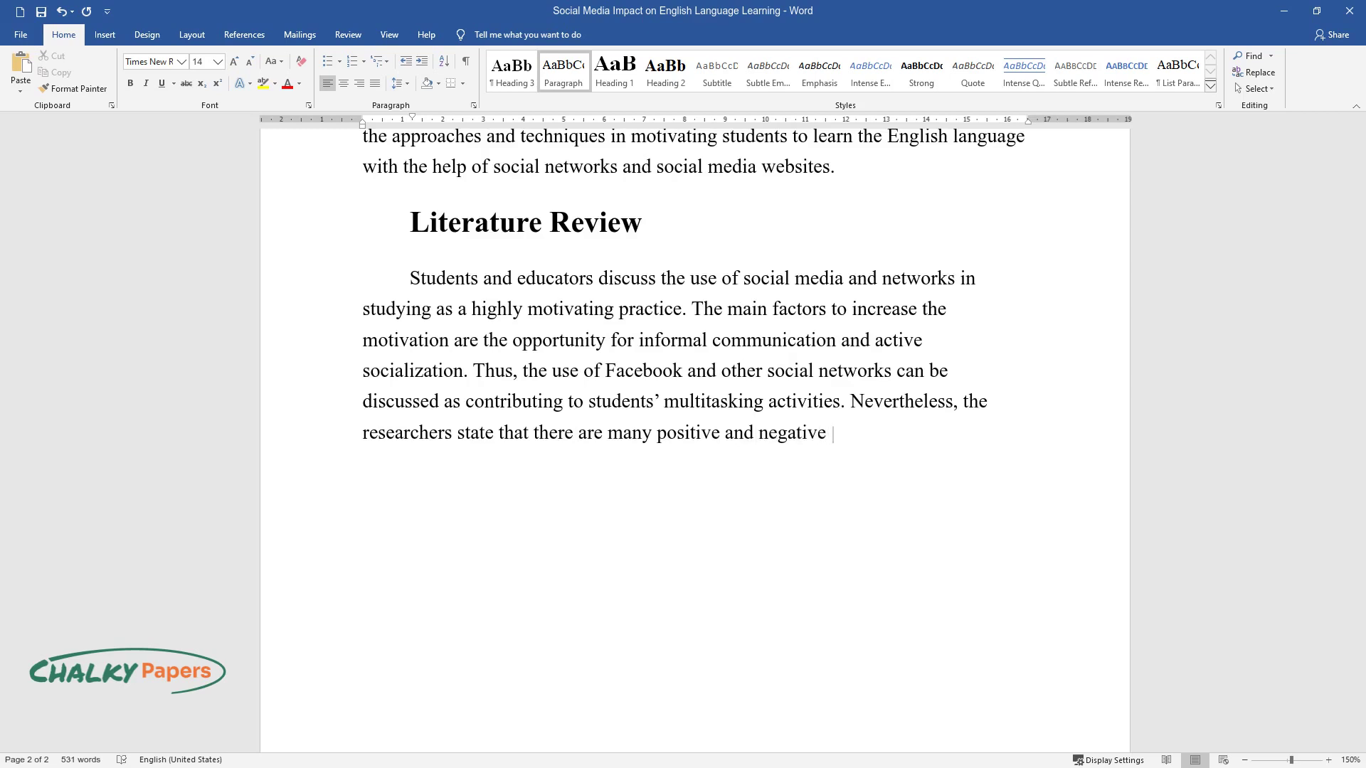
text(aspects of using social media webs)
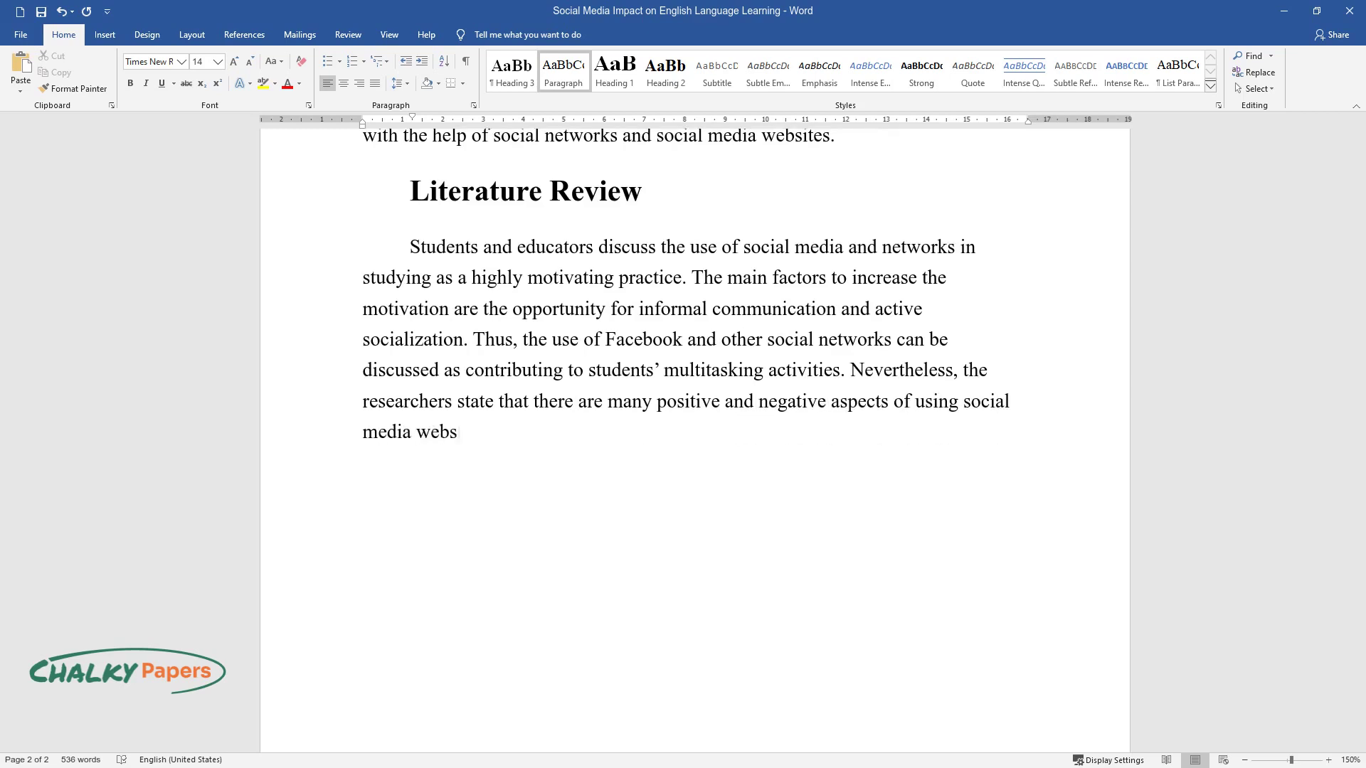
text(ites in learning the English langua)
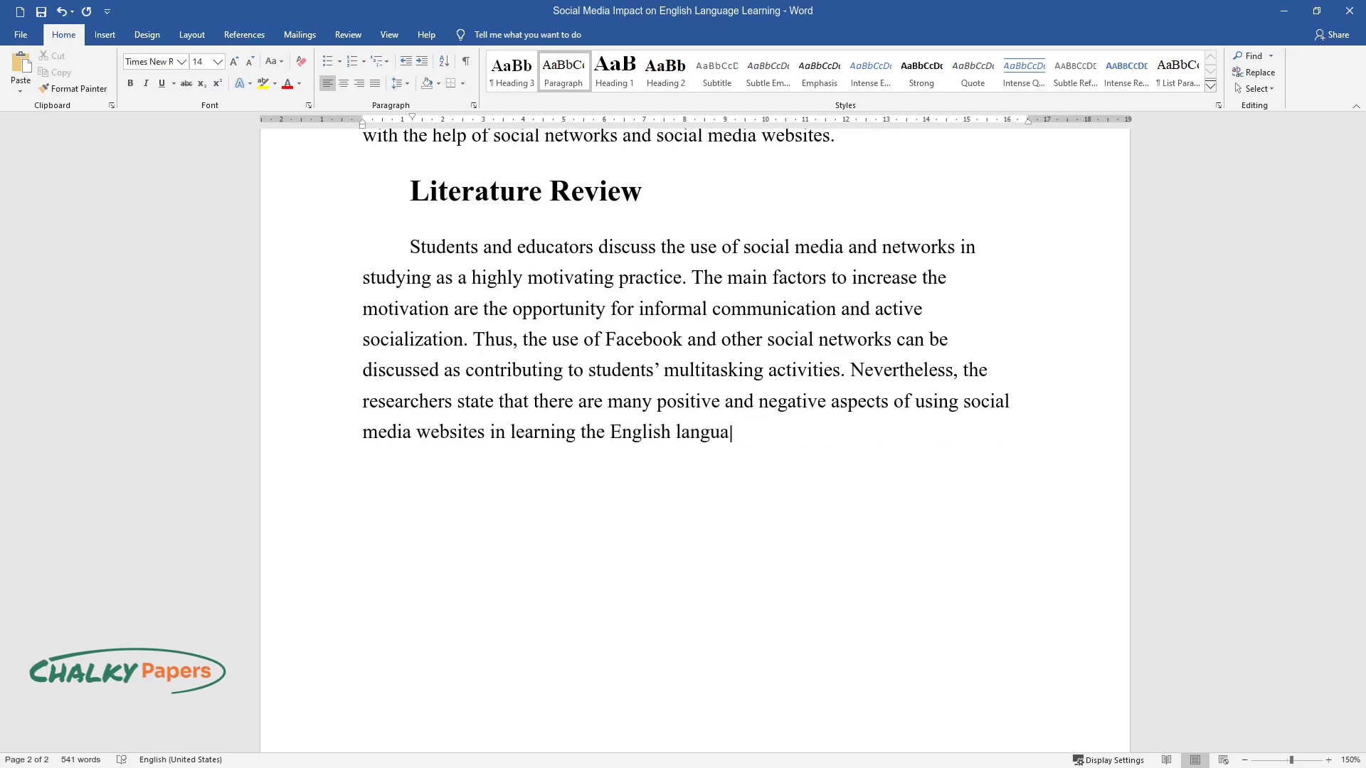
text(ge because of the specific charact)
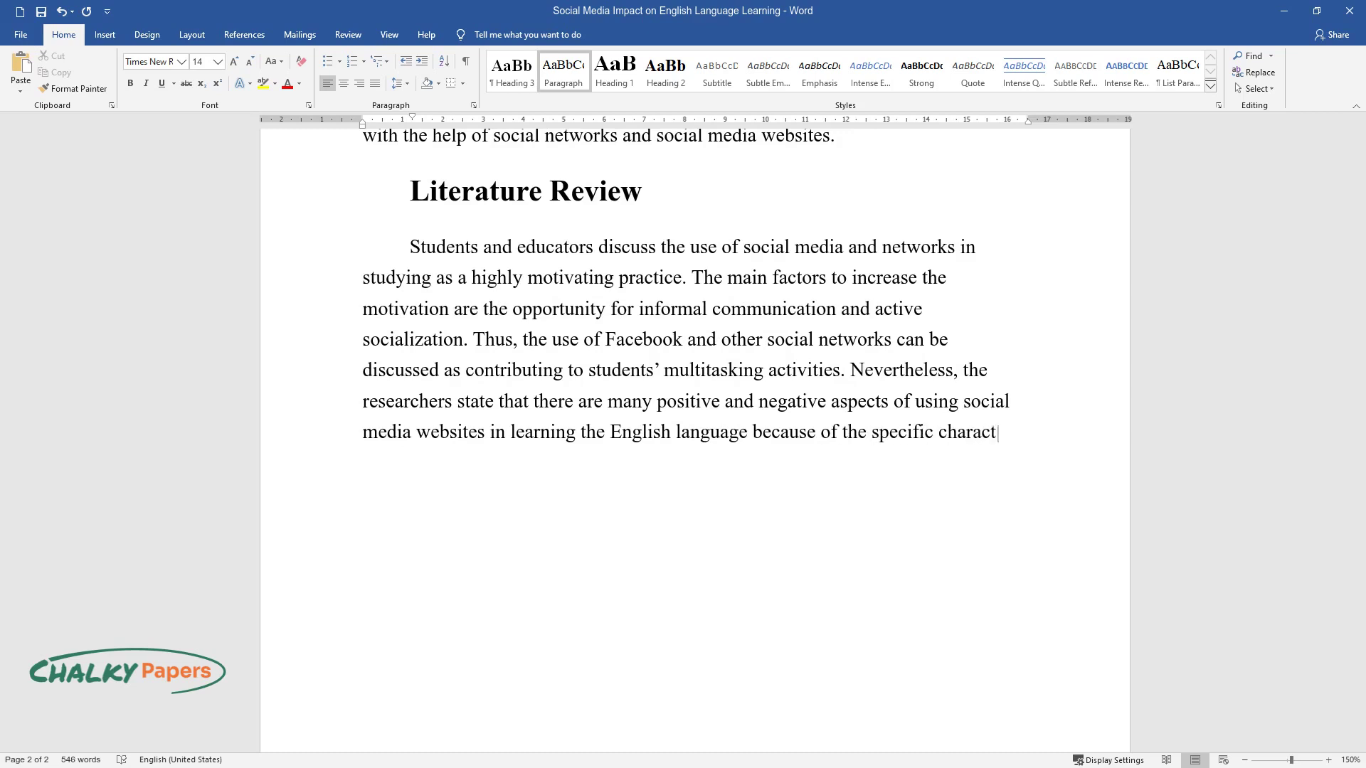
text(er of the media resources.)
key(Return)
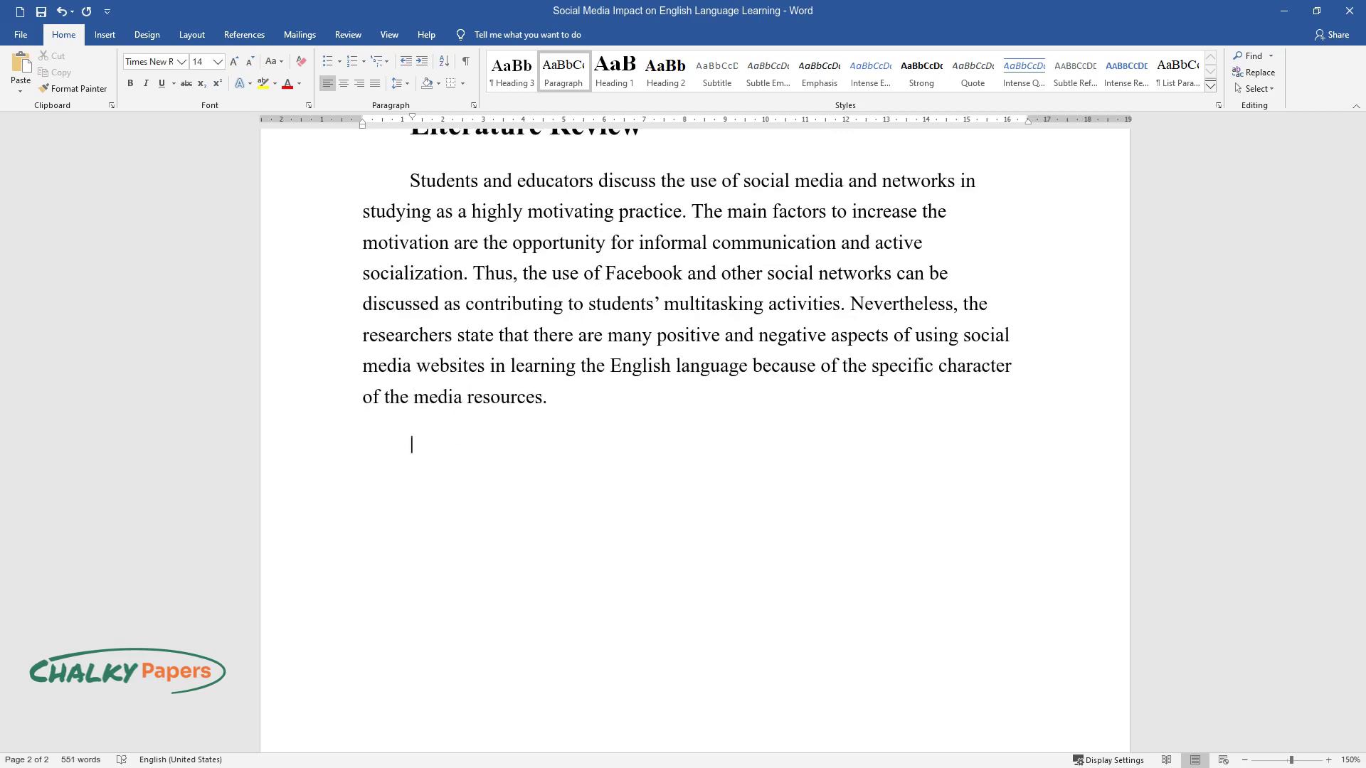
- Type the second Literature Review paragraph, starting 'While discussing the factors which are not directly associated…'
text(While discussing the factors which are not directly asso)
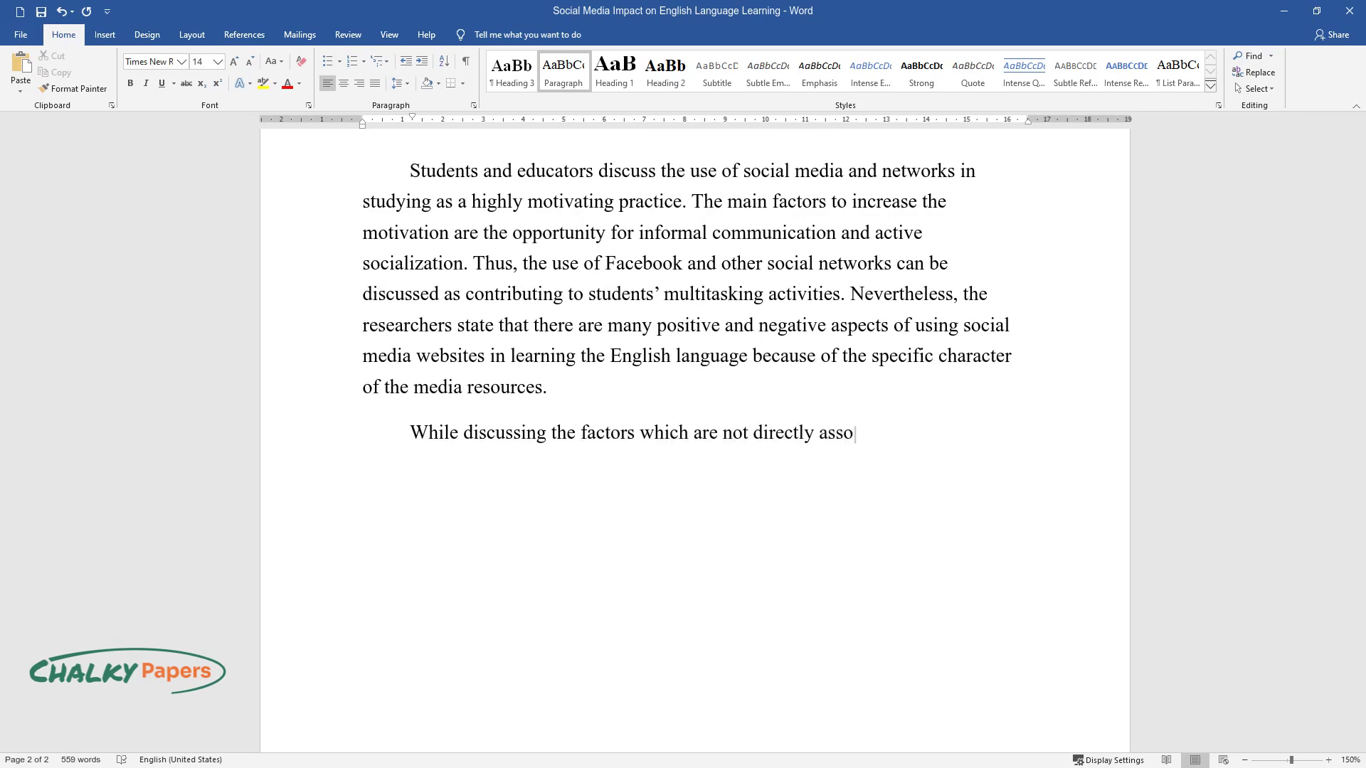
text(ciated with the student')
text(s learning activities, Okoro notes that the use of social media is a beneficia)
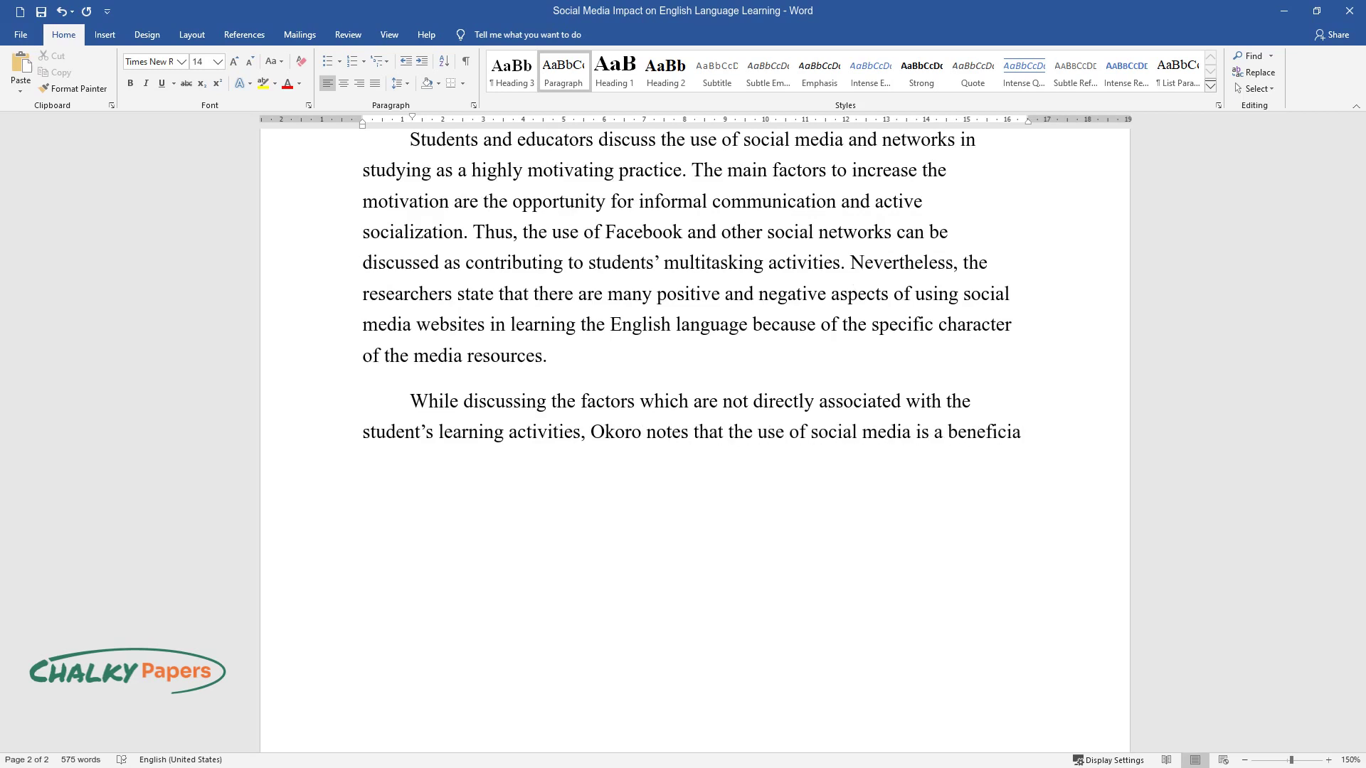
text(l approach to reduce costs and increase potential. In their turn, Raz)
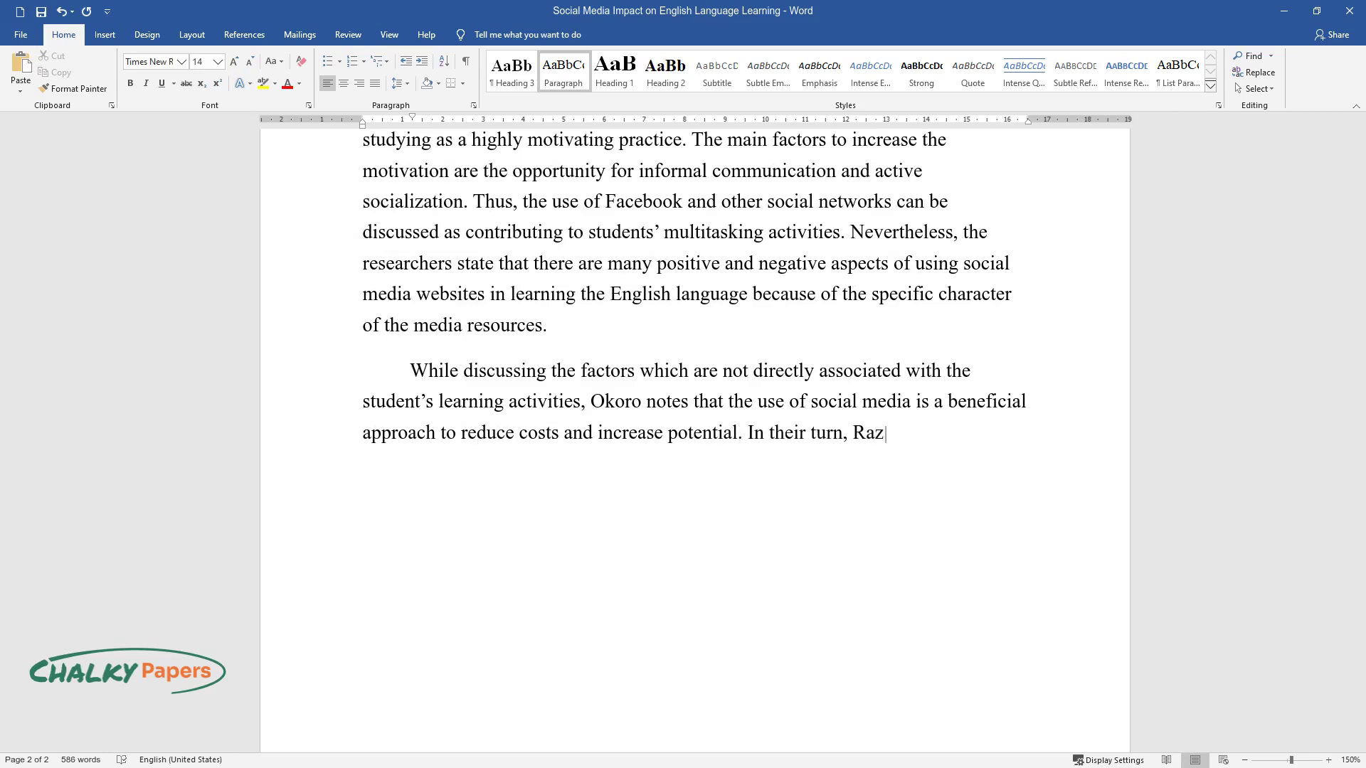
text(ak, Saeed, and Ahmad discuss the concrete area in students’ learning activities, and they focus on the benefits o)
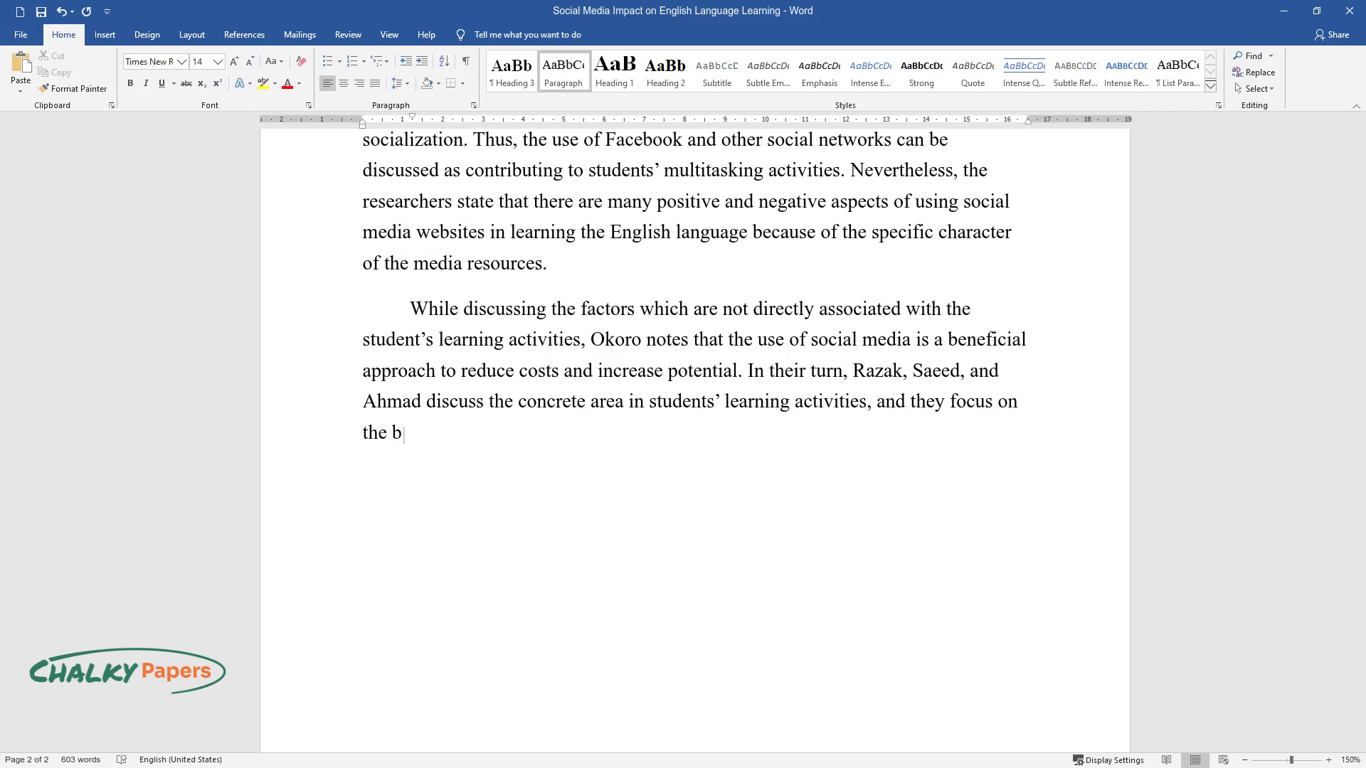
text(f using social media tech)
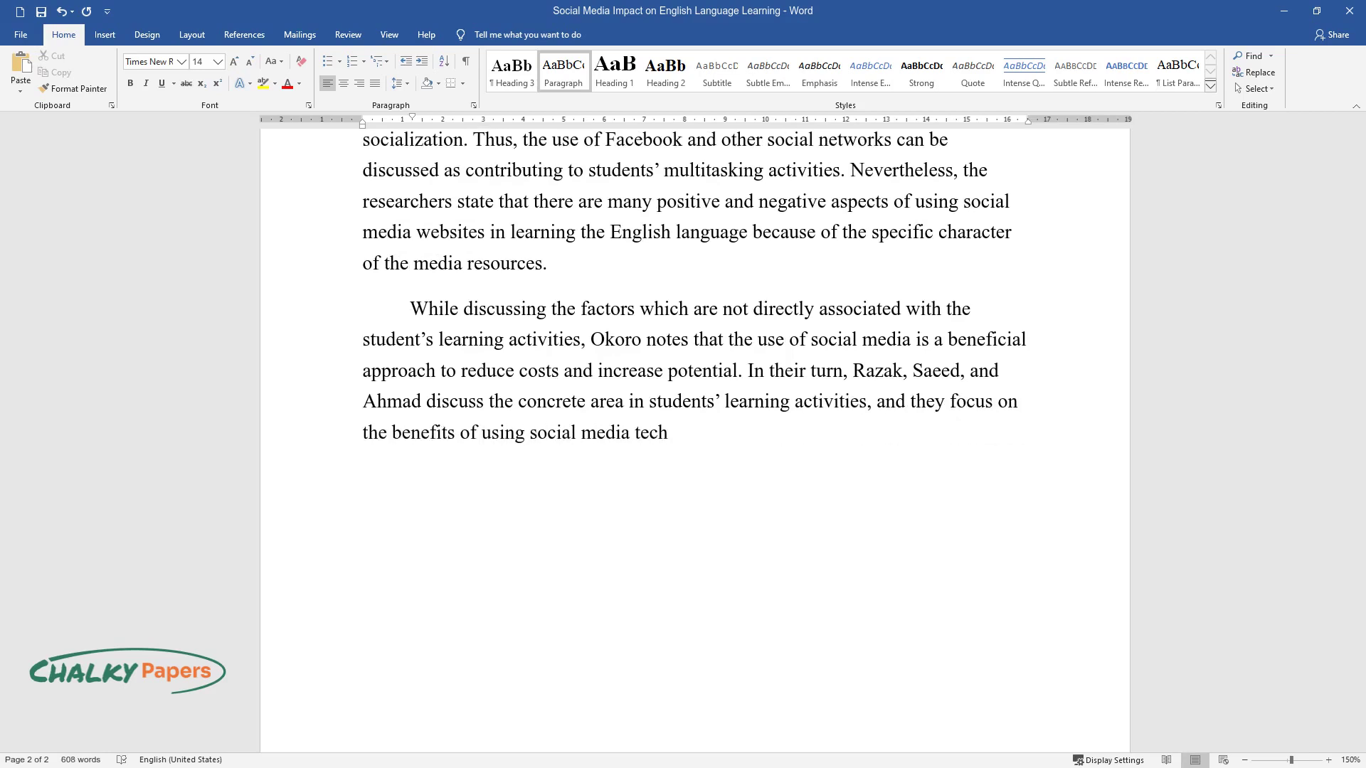
text(nologies for improving the English learners' writing skills. However, despite )
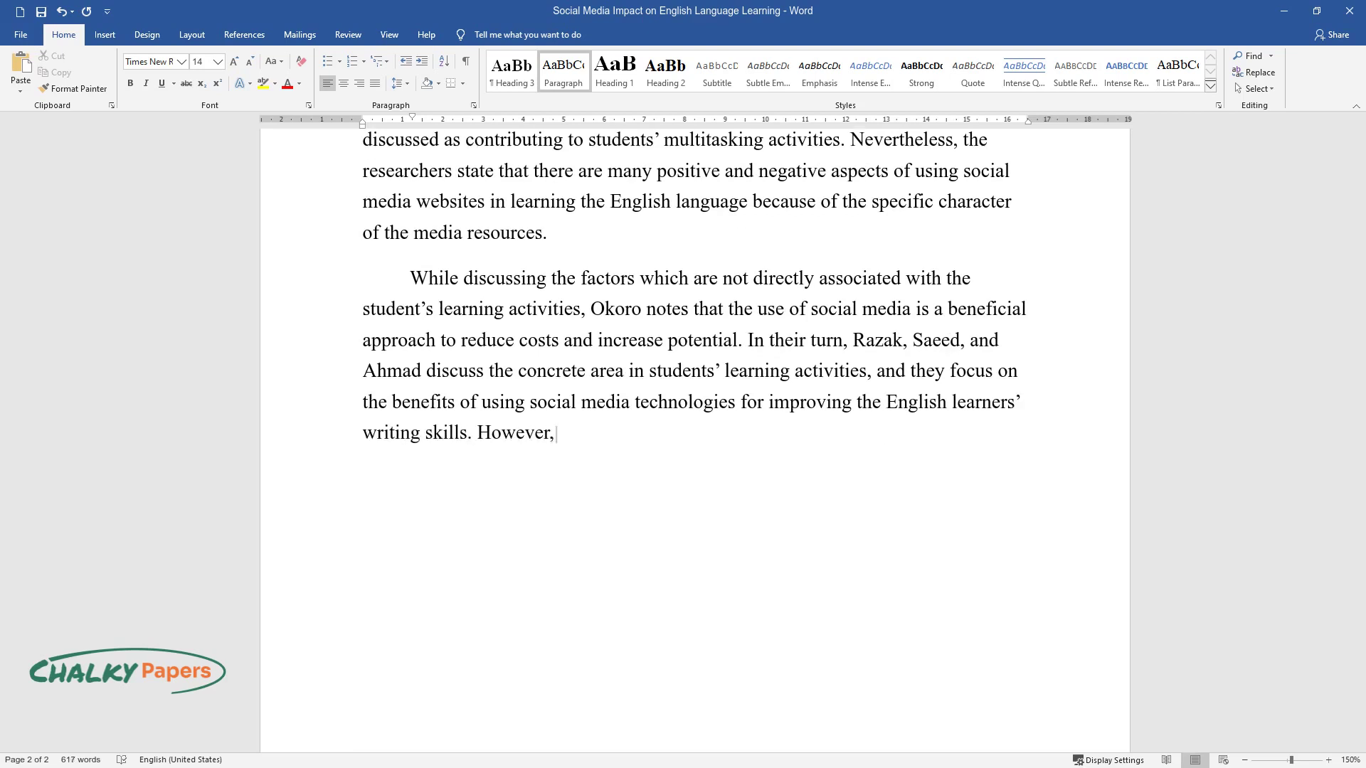
text(the stated benefits, Stack and Kelly pay attention to the fact that t)
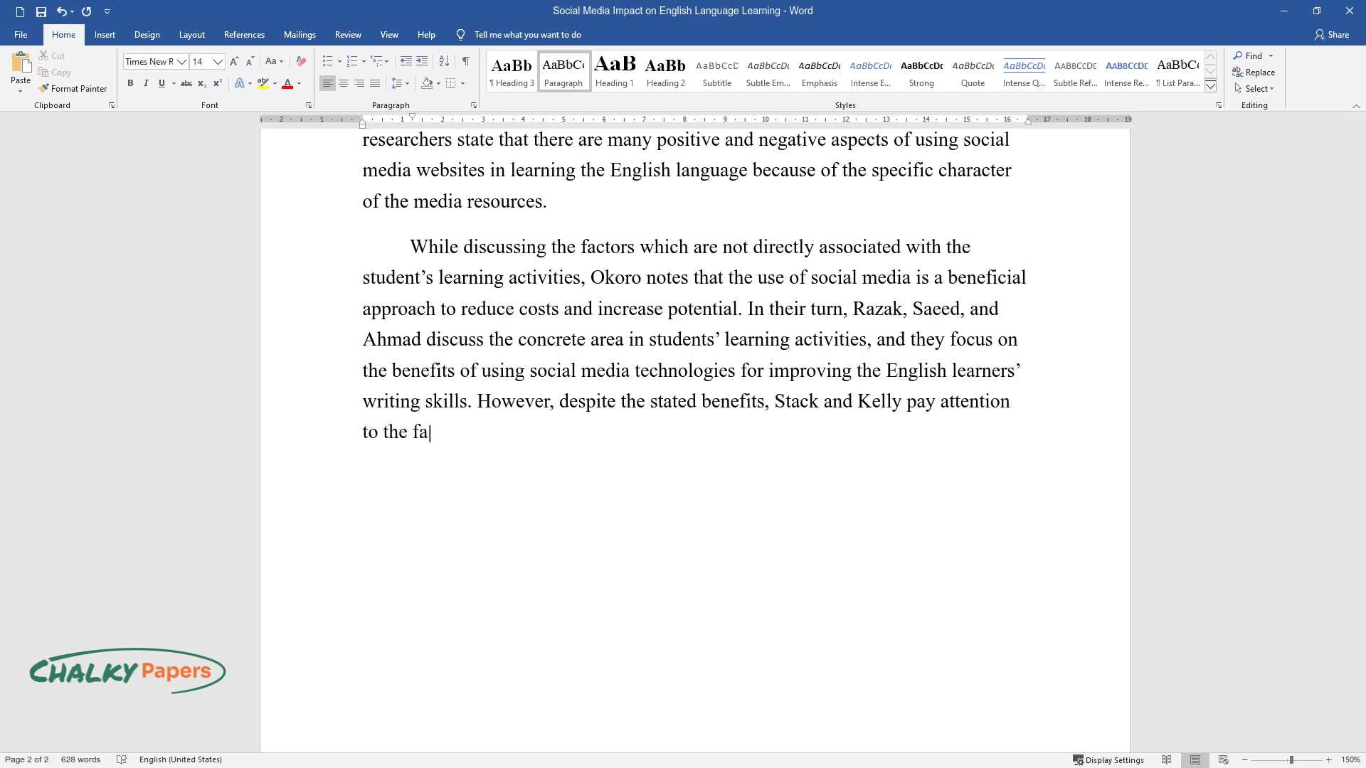
text(he use of social media can)
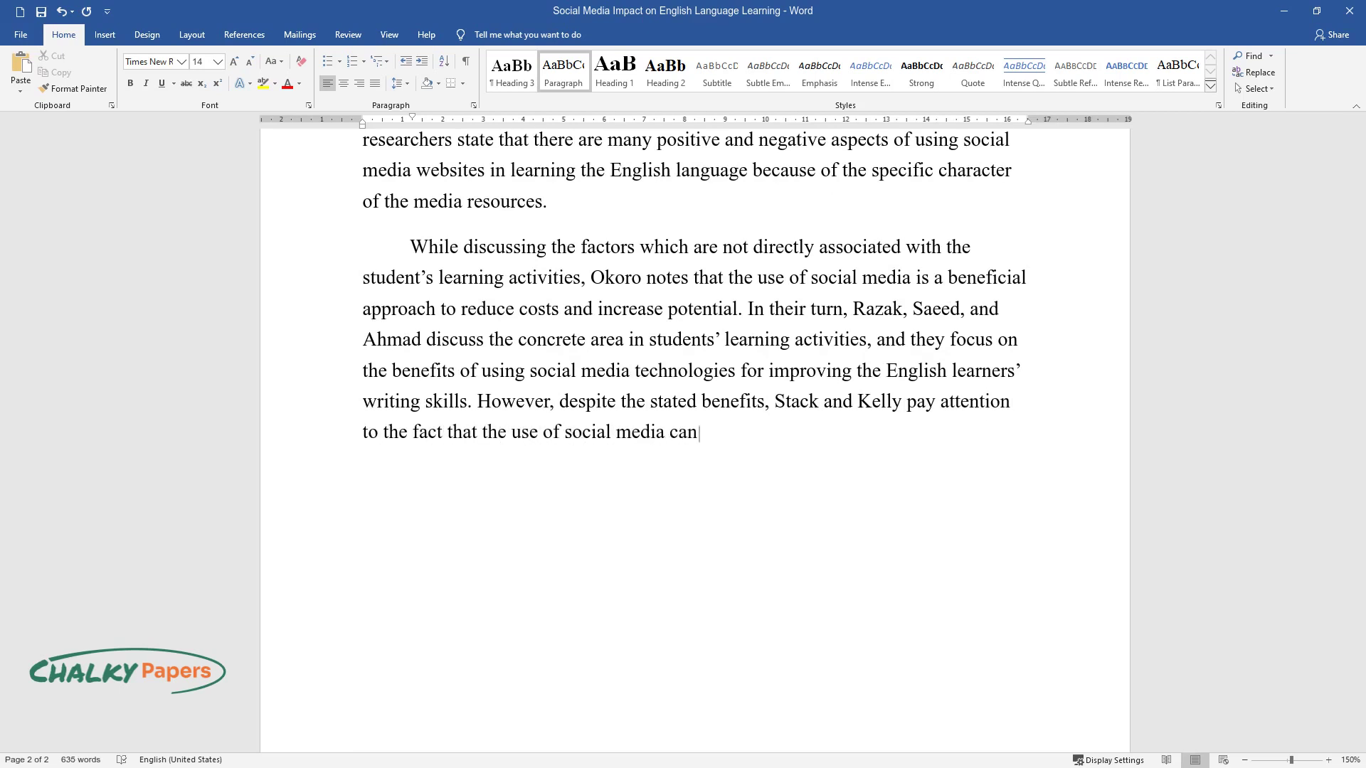
text(not contribute to accomplishing the)
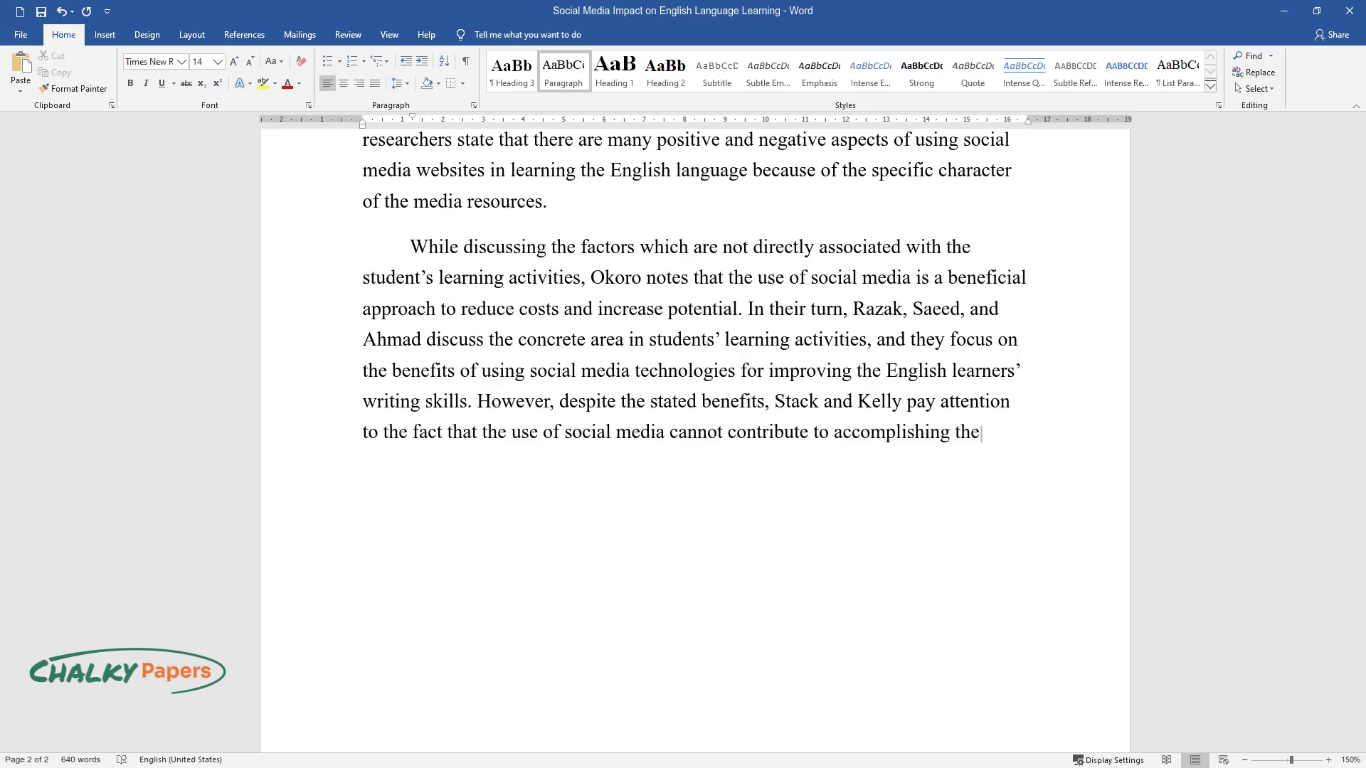
text( education goals because of a range of associated challenges.)
- Add the 'Methods' heading and begin its paragraph on examining existing literature and previous investigations
key(Down)
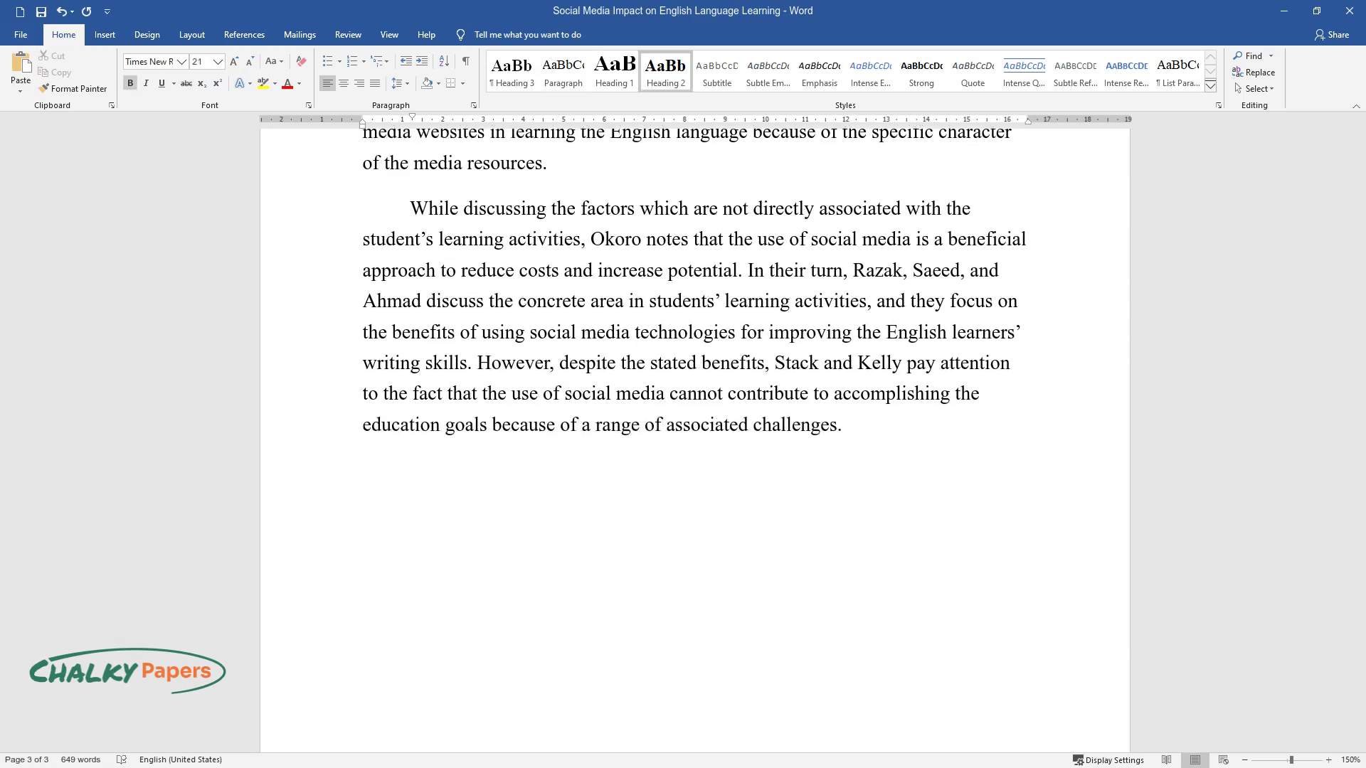
text(Methods)
key(Return)
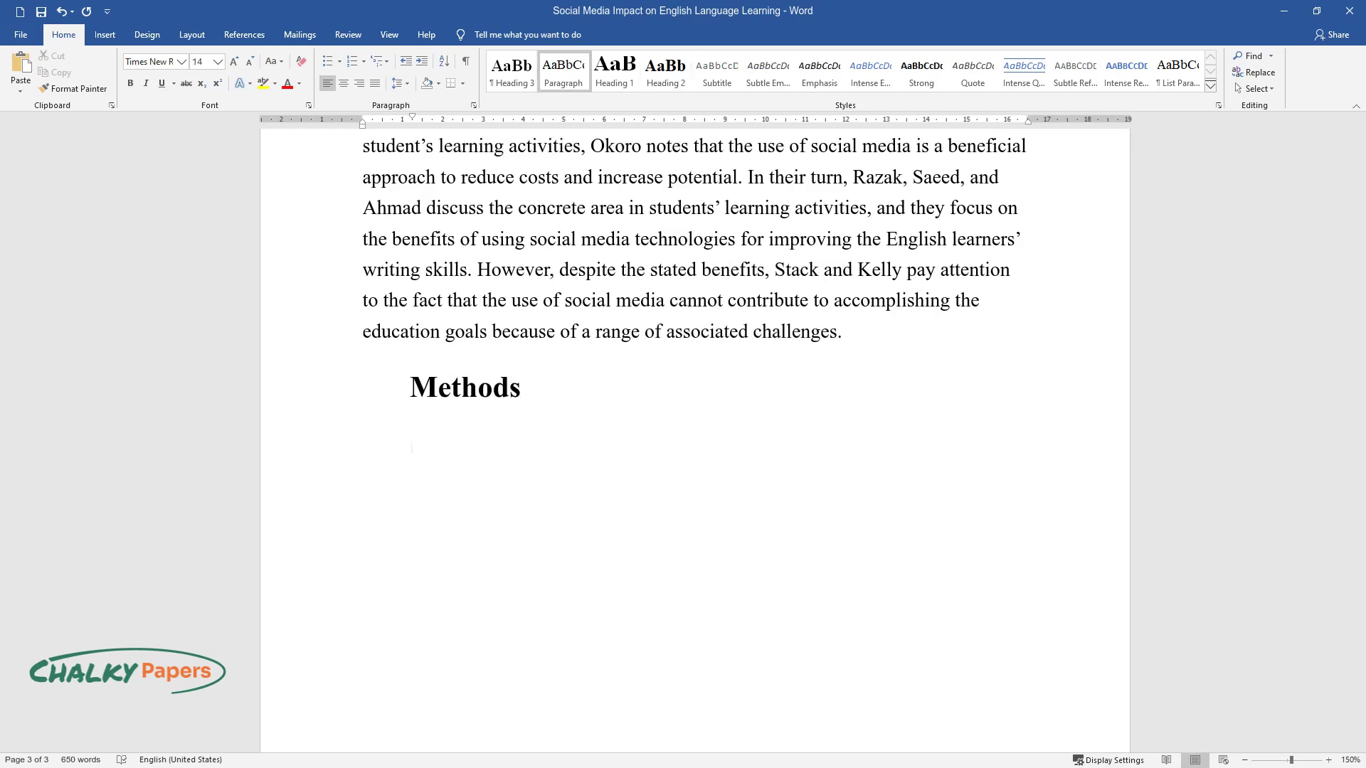
text(The research w)
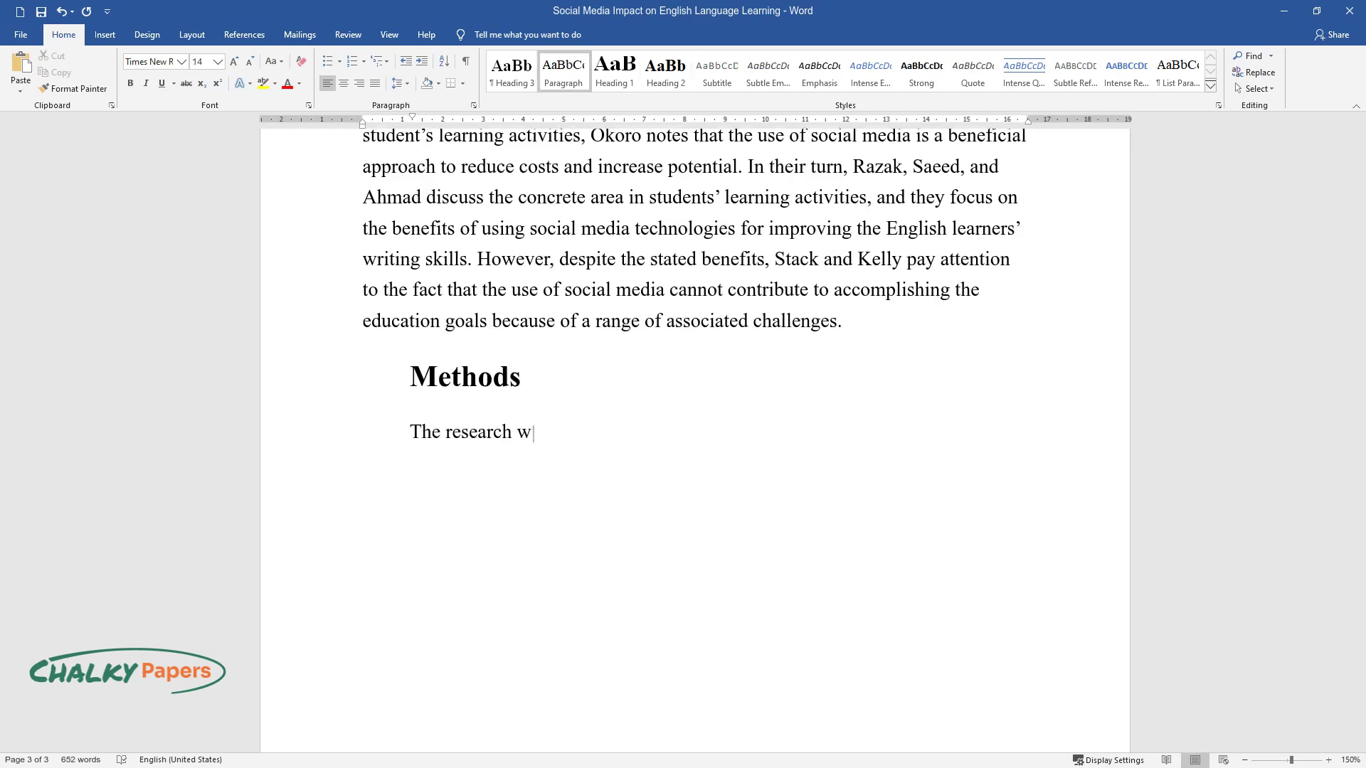
text(ill be based on examining the existi)
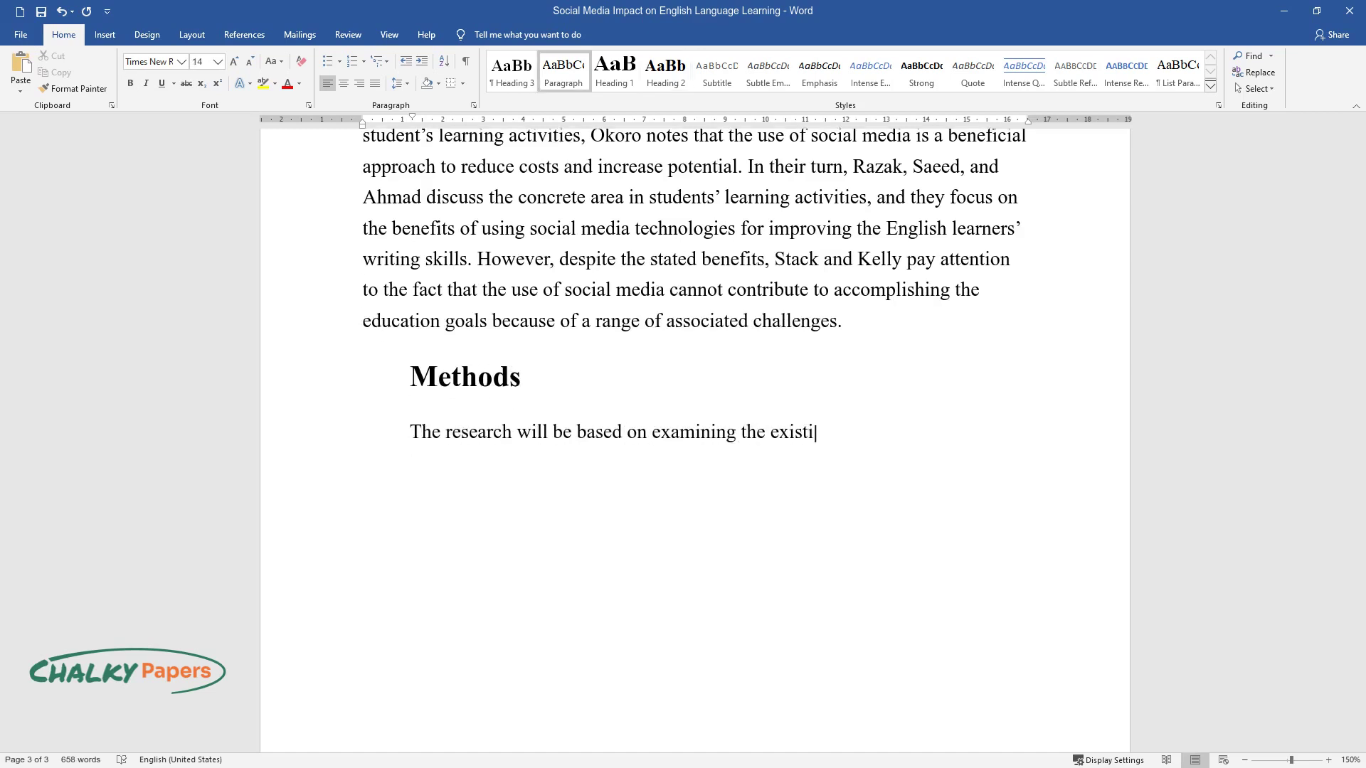
text(ng literature and previous investiga)
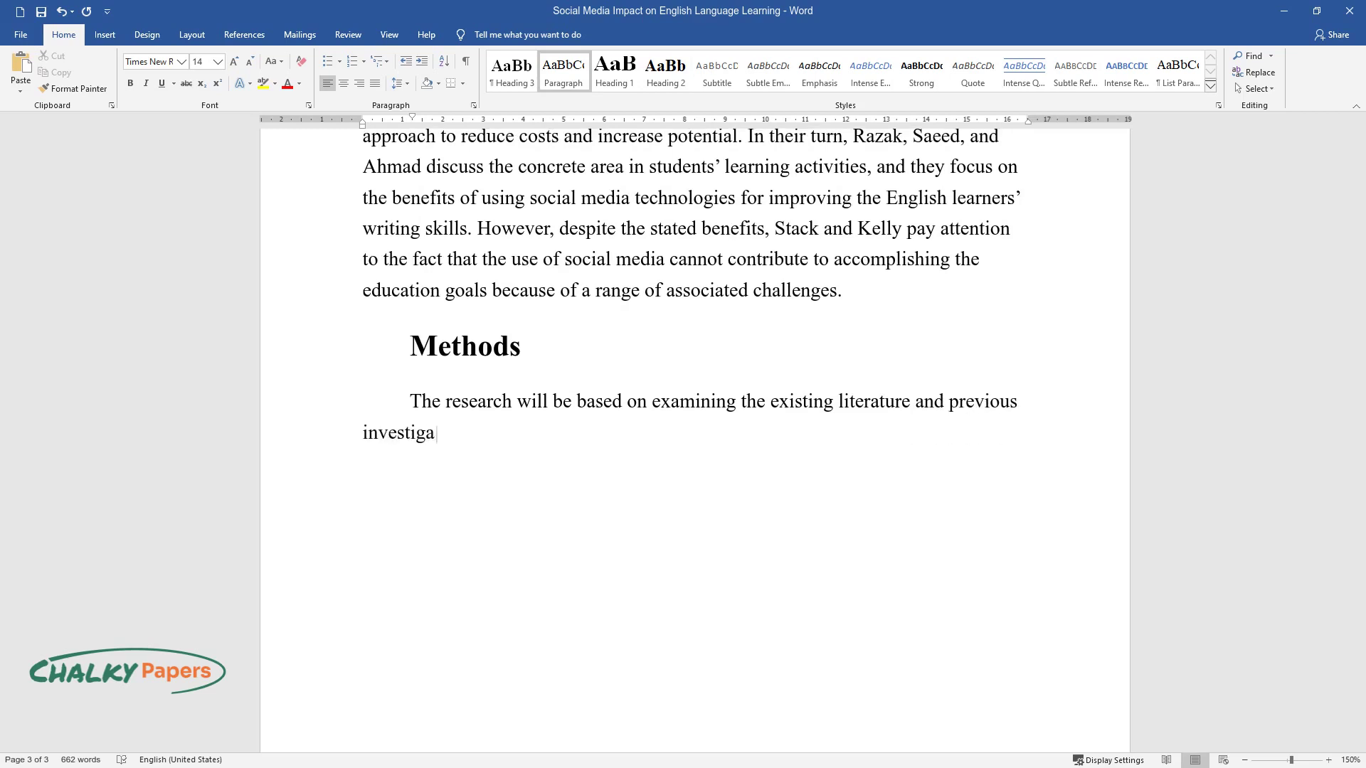
text(tions on the topics related to the re)
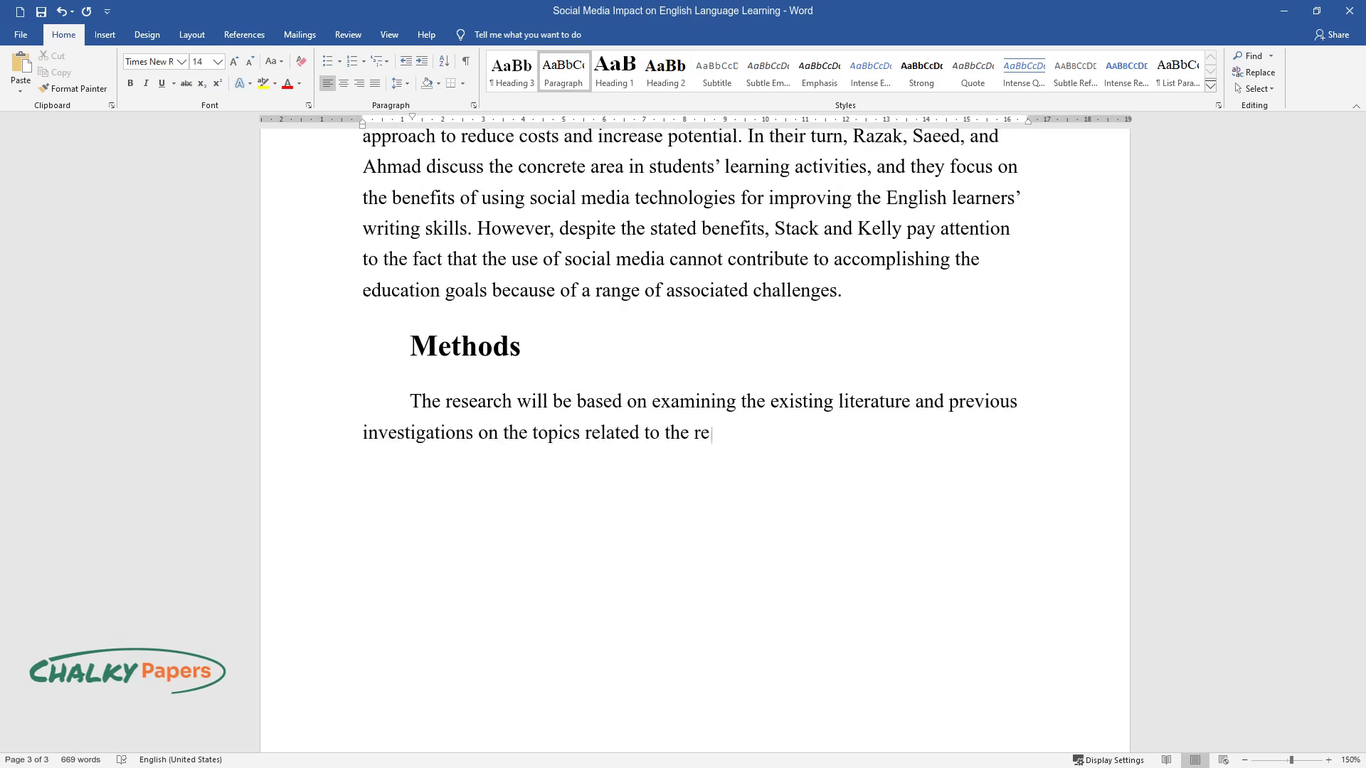
text(searched field. Much attention will )
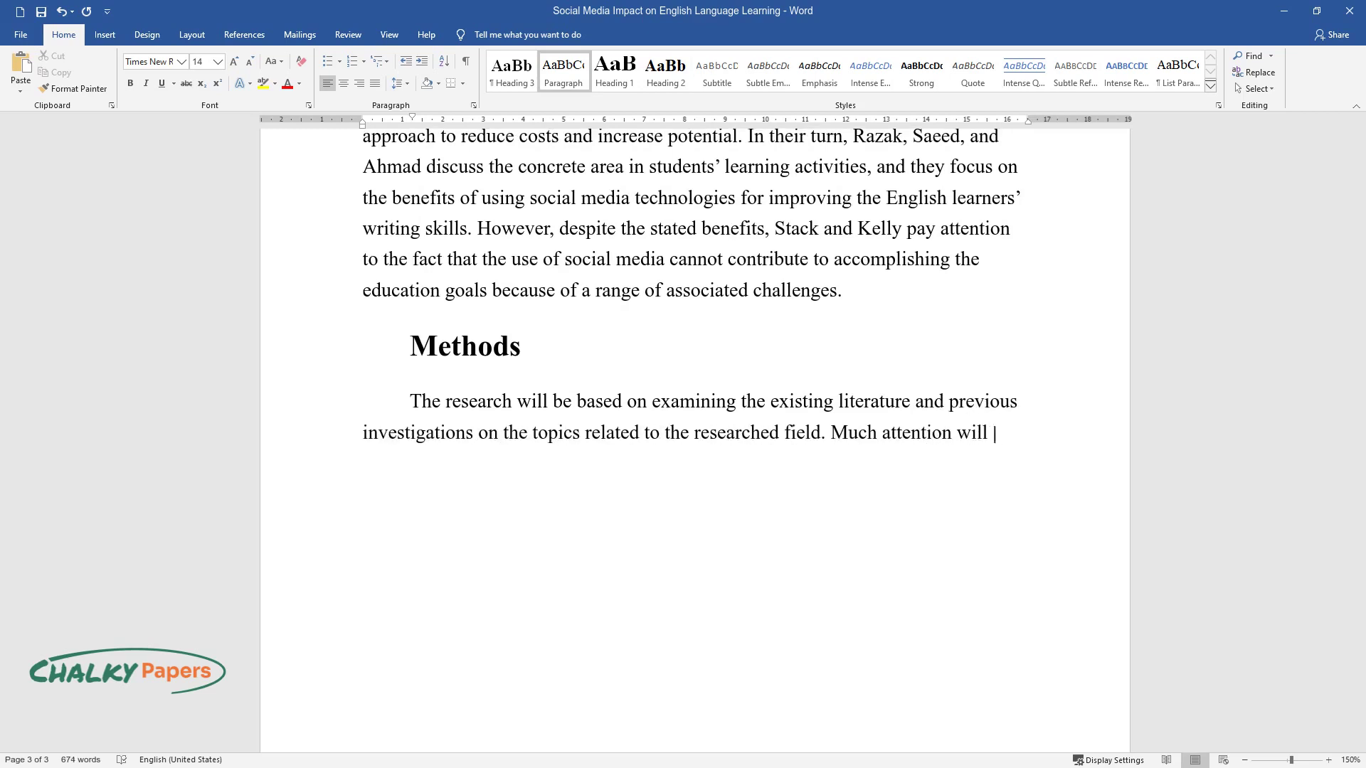
text(be paid to examining the important c)
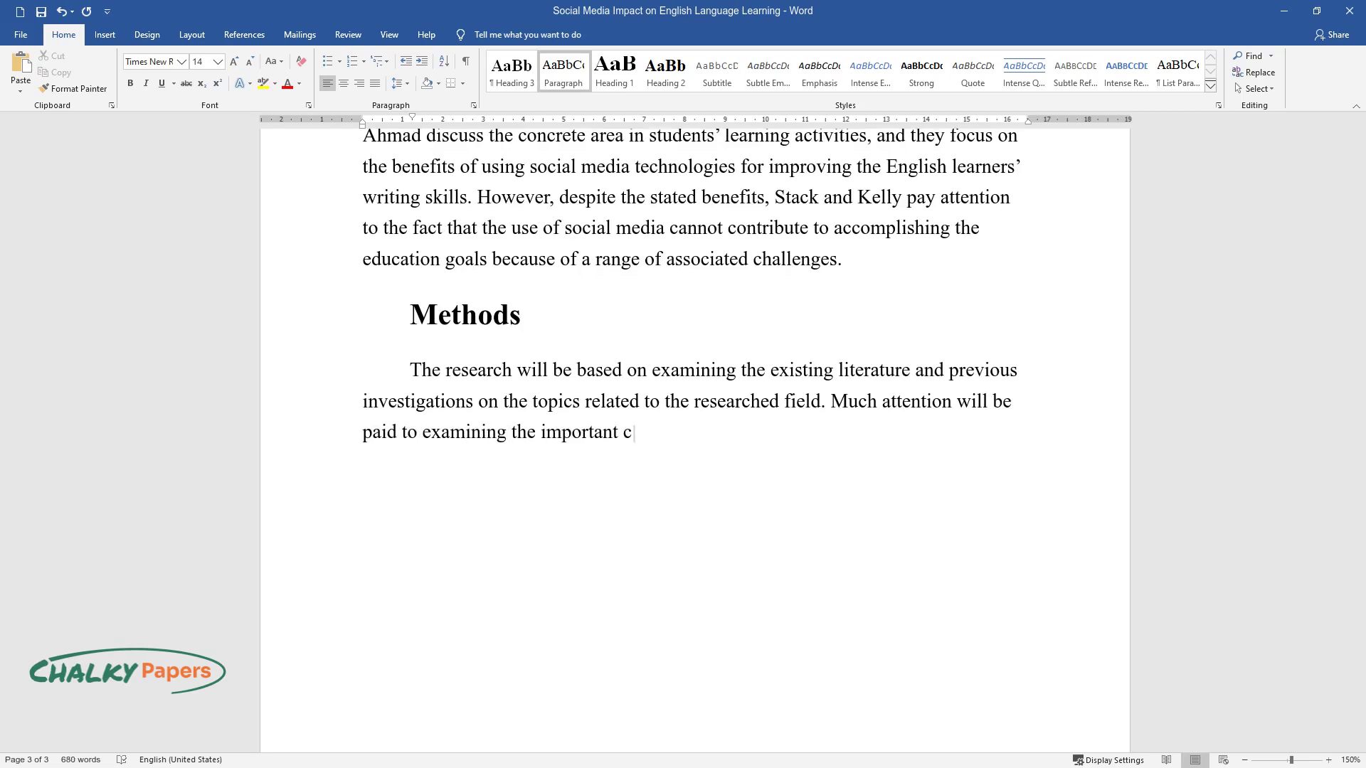
text(onnections between the use of social networks and social media websites a)
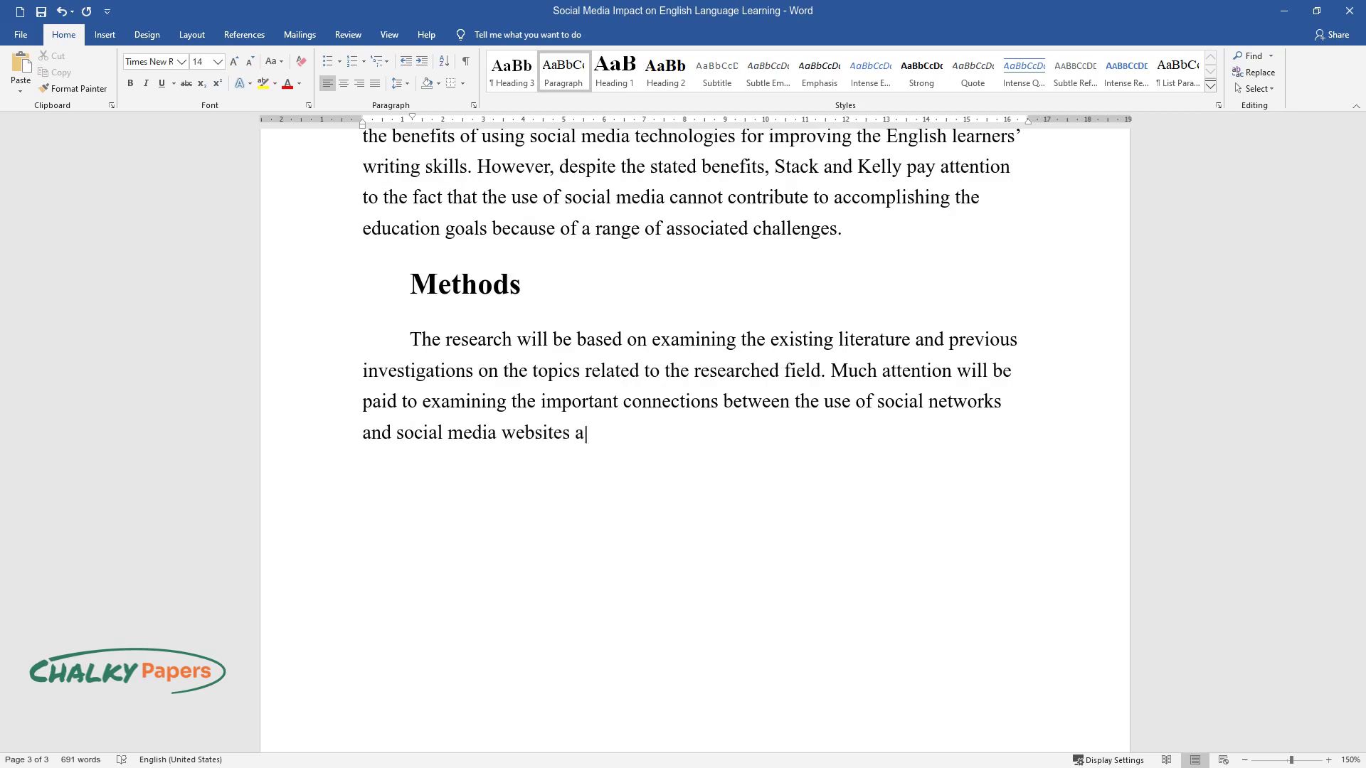
text(nd students' motivation in learning )
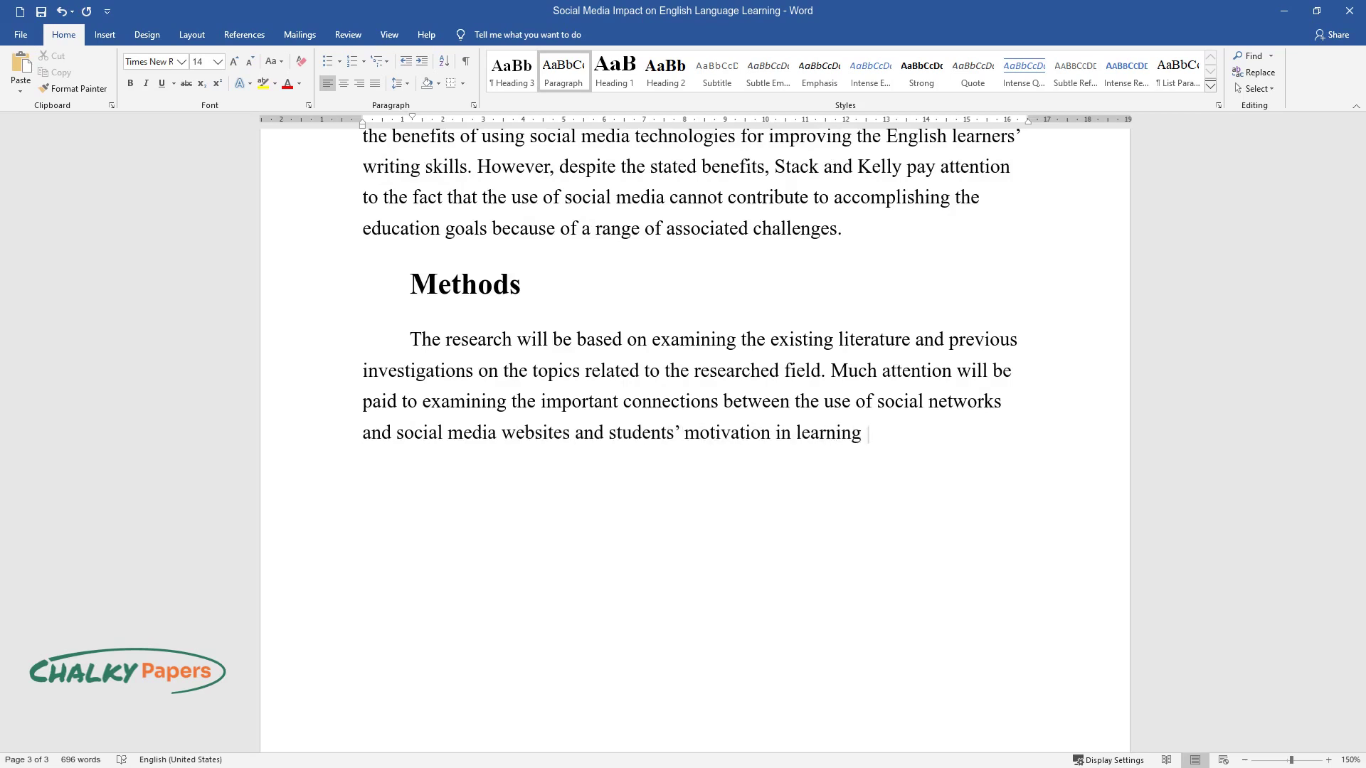
text(the English language. The research c)
text(onclusions will also be based on the )
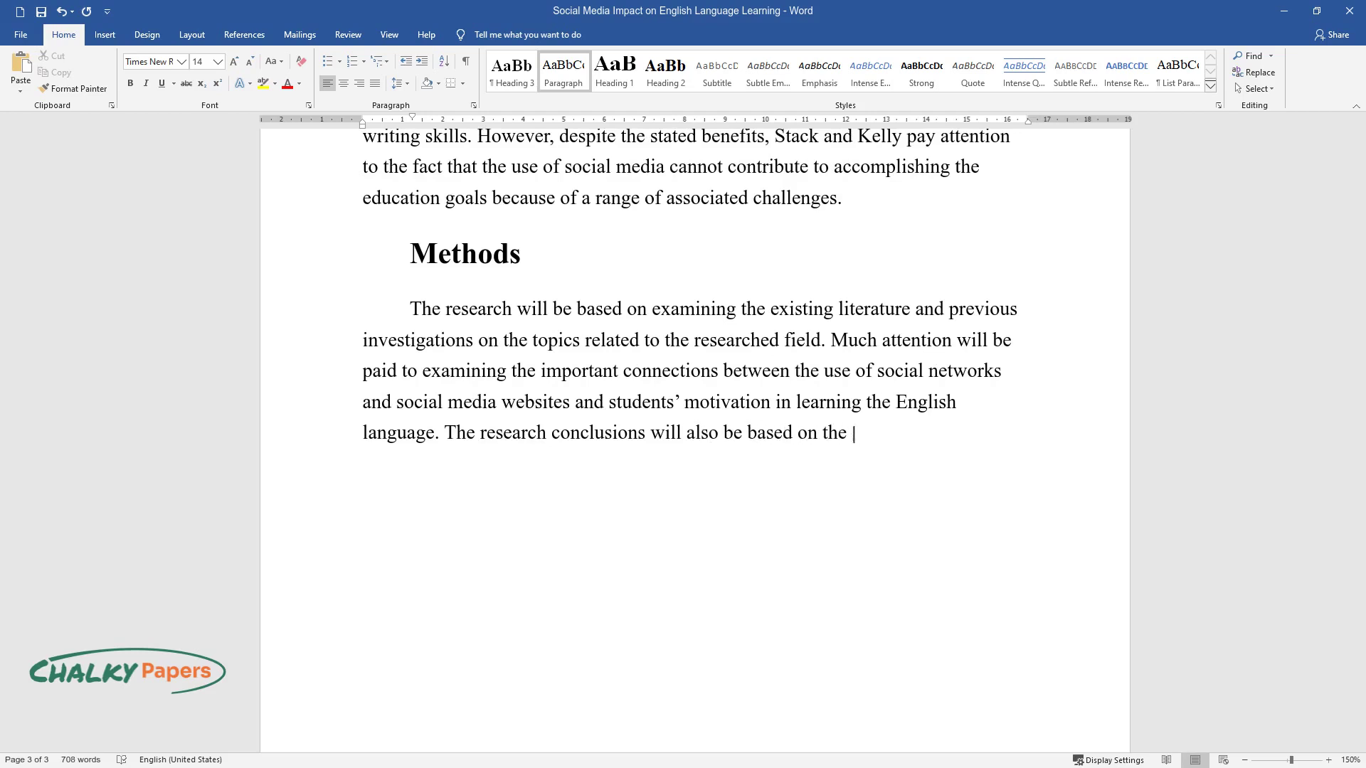
text(analysis of the participant's respon)
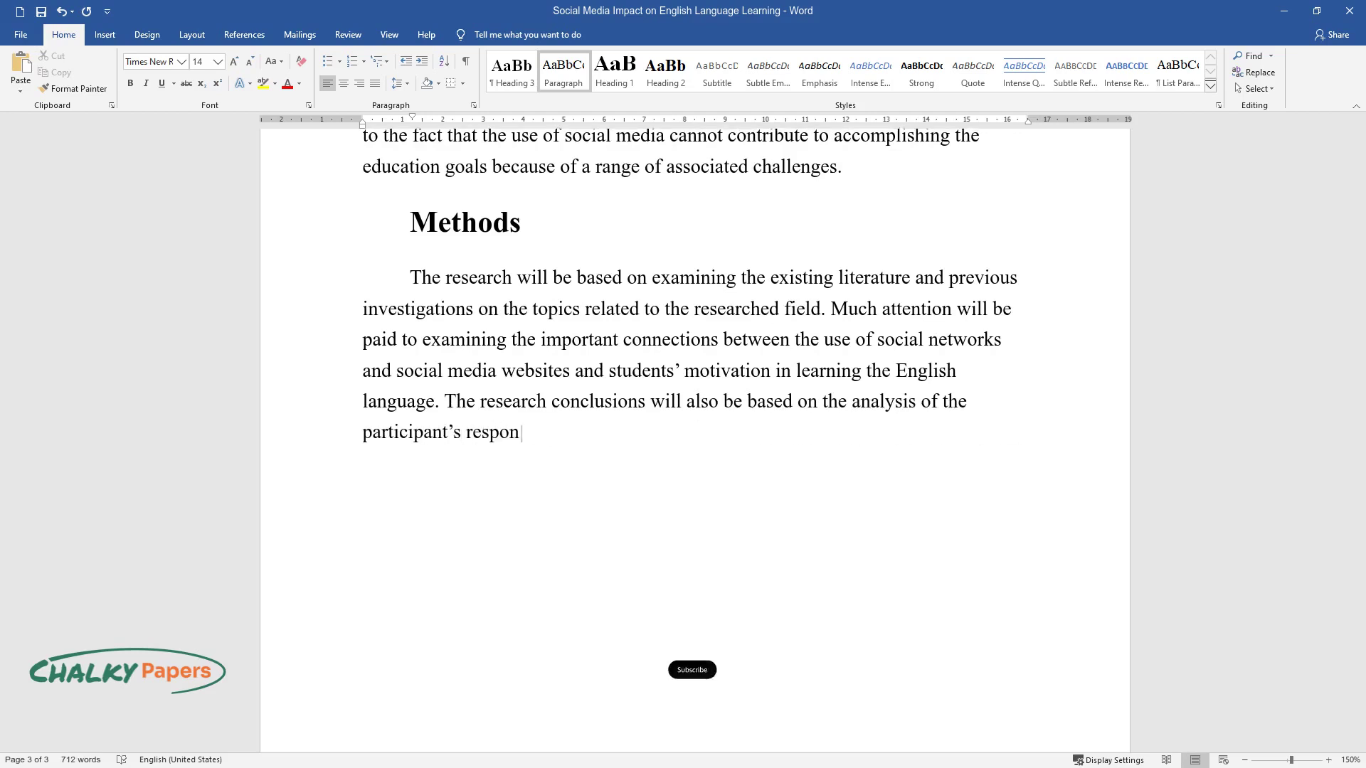
text(ses to the questions about the role a)
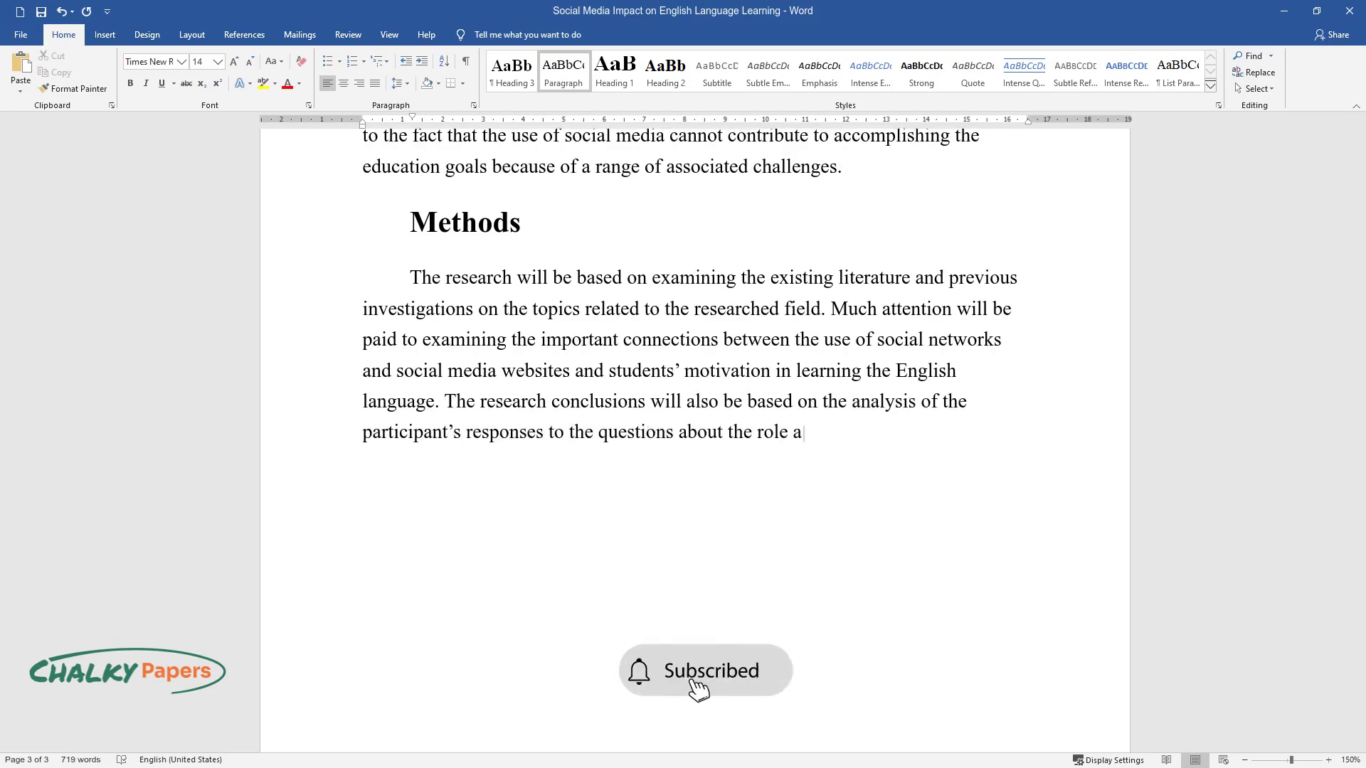
text(nd effectiveness of social networks )
text(and social media websites in motivati)
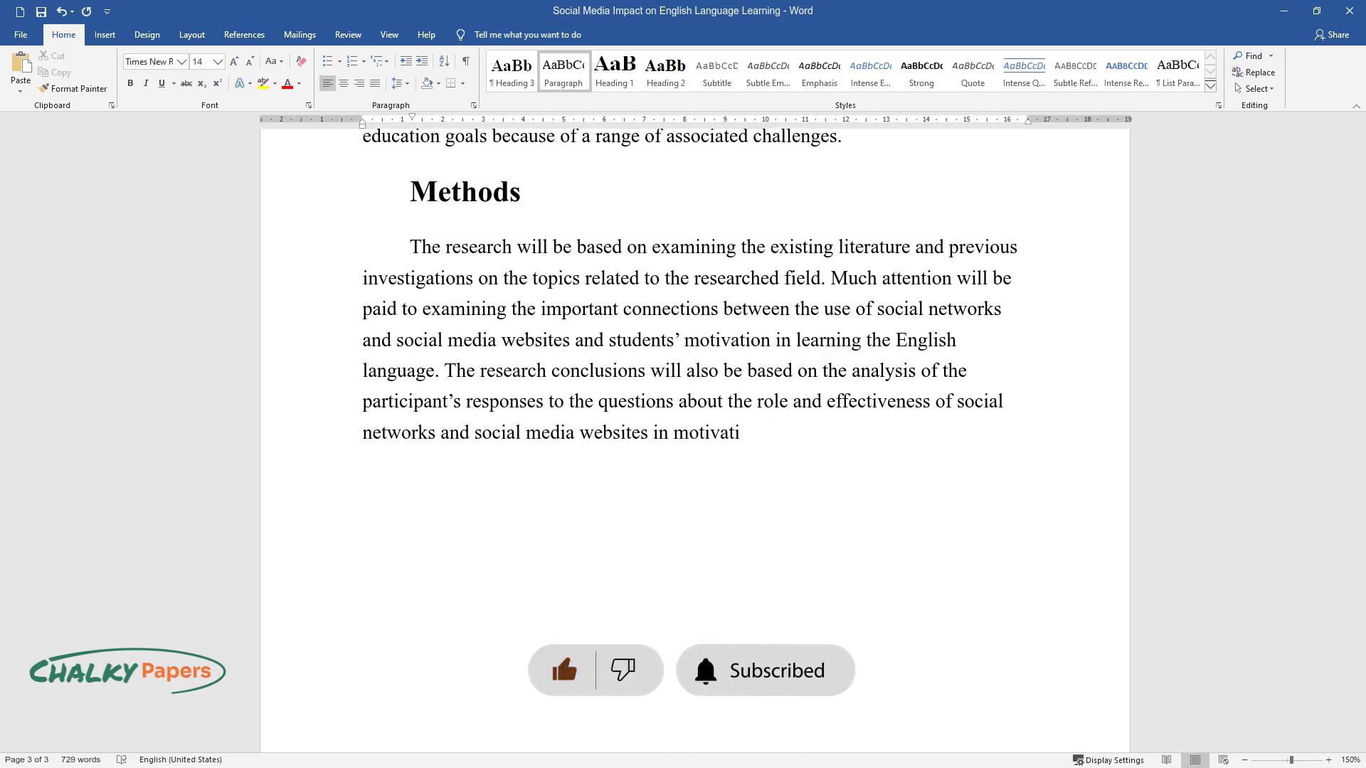